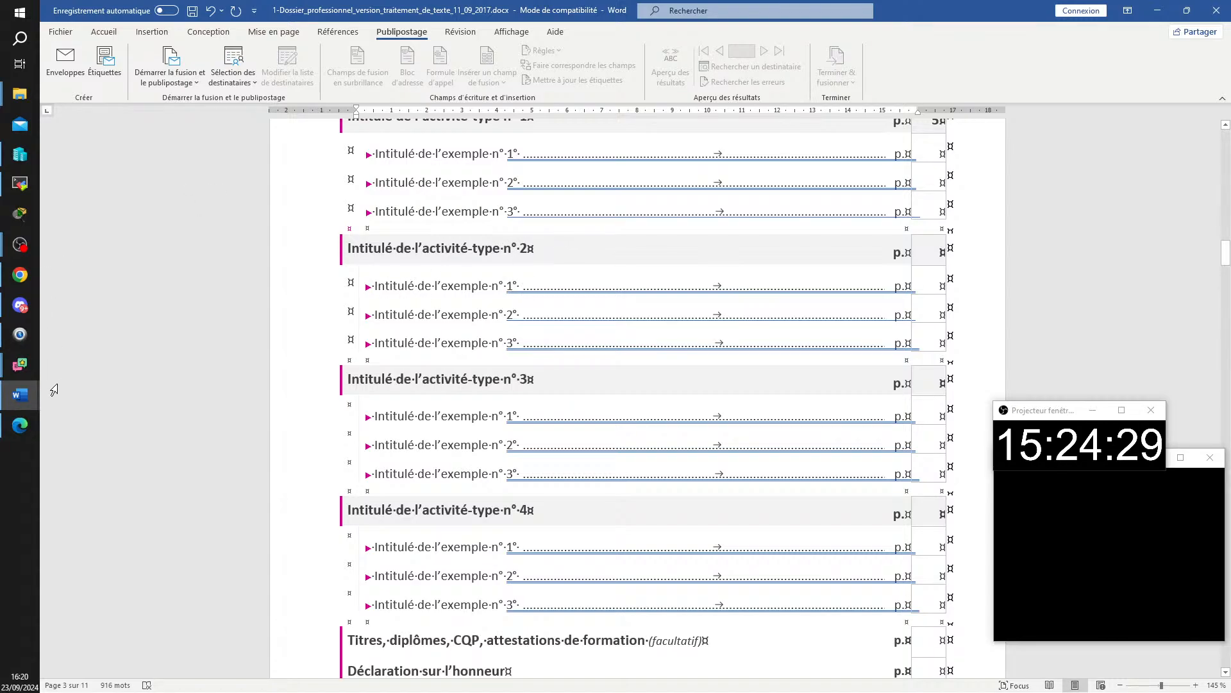
- Switch to the TSSR reference PDF in Edge and examine the activity types and professional skills in the "Vue synoptique de l'emploi-type" table
{"action": "left_click", "coordinate": [20, 425]}
{"action": "scroll", "coordinate": [616, 414], "scroll_direction": "down", "scroll_amount": 4}
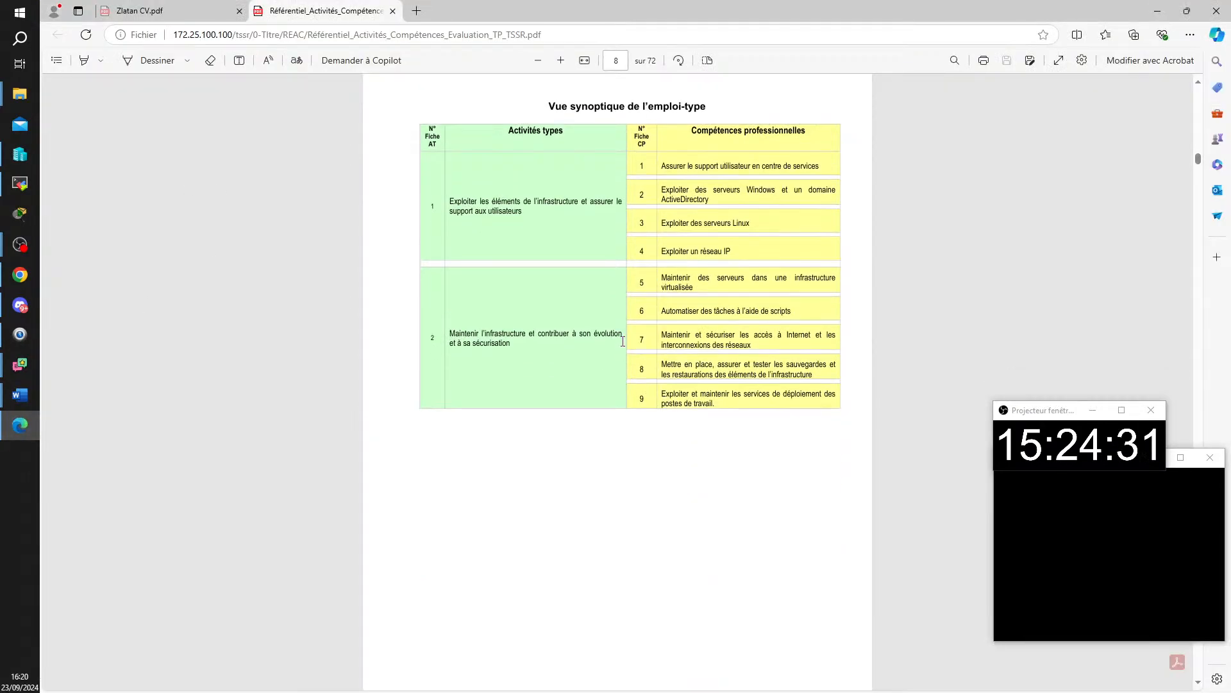
{"action": "scroll", "coordinate": [615, 414], "scroll_direction": "up", "scroll_amount": 2}
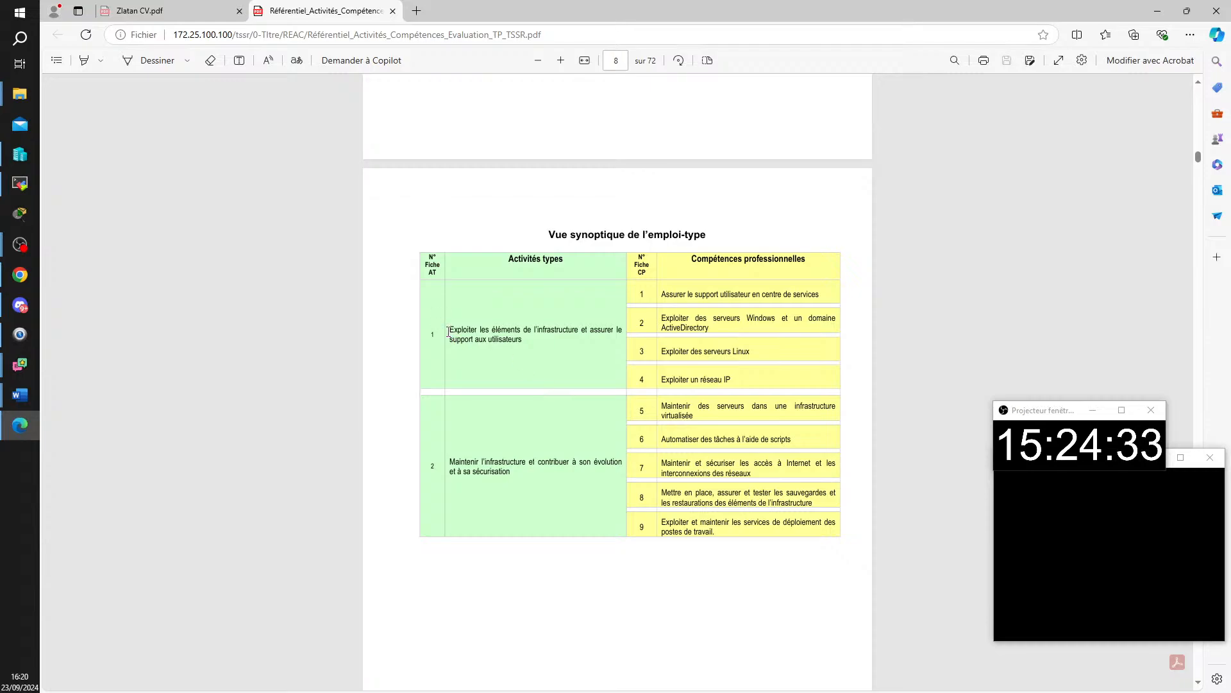
{"action": "left_click_drag", "start_coordinate": [451, 329], "coordinate": [558, 347]}
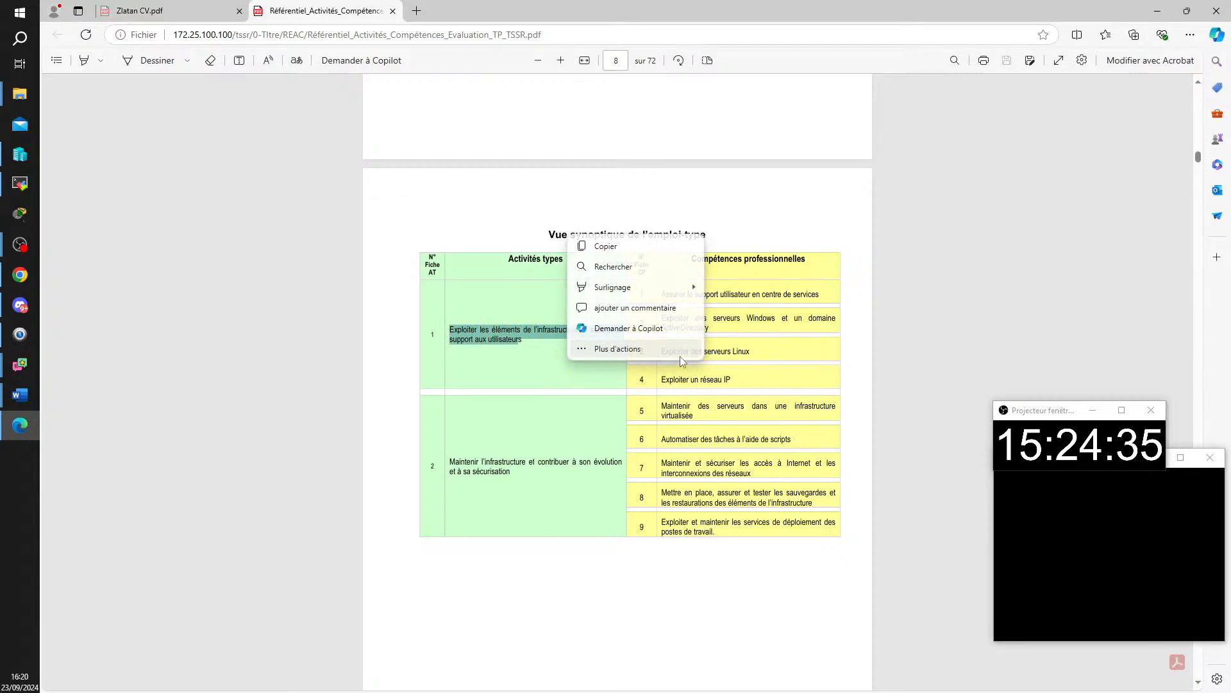
{"action": "left_click", "coordinate": [757, 352]}
{"action": "triple_click", "coordinate": [757, 354]}
{"action": "right_click", "coordinate": [755, 359]}
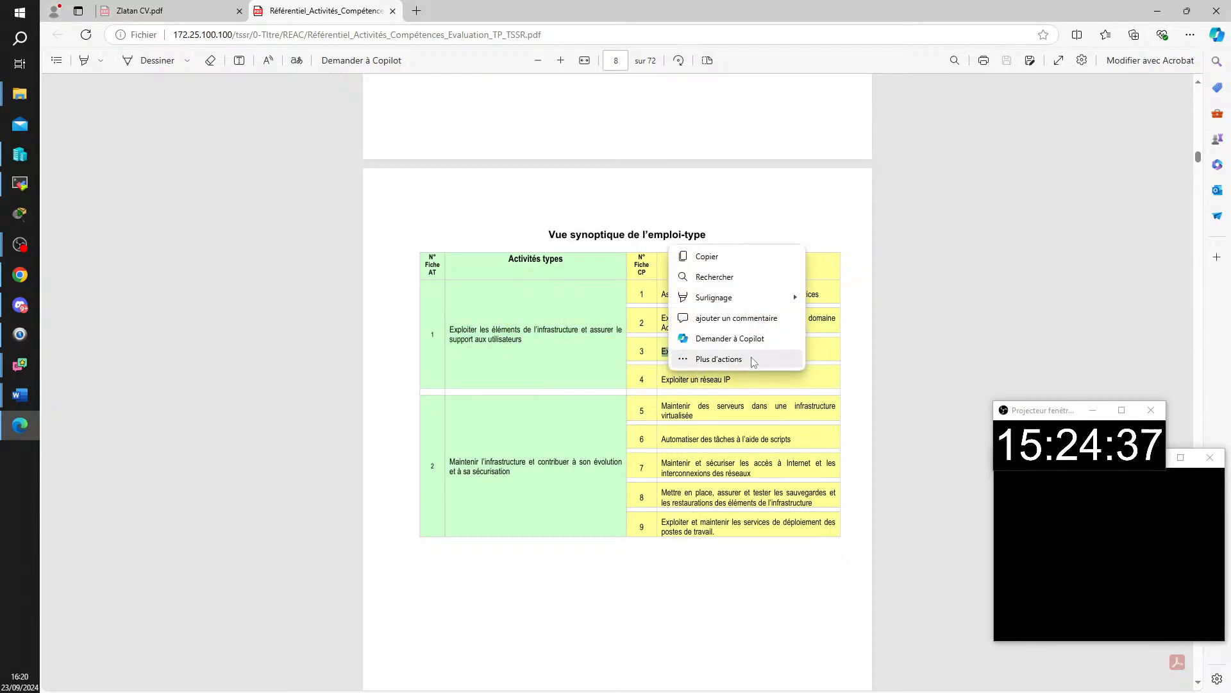
{"action": "left_click_drag", "start_coordinate": [452, 460], "coordinate": [511, 472]}
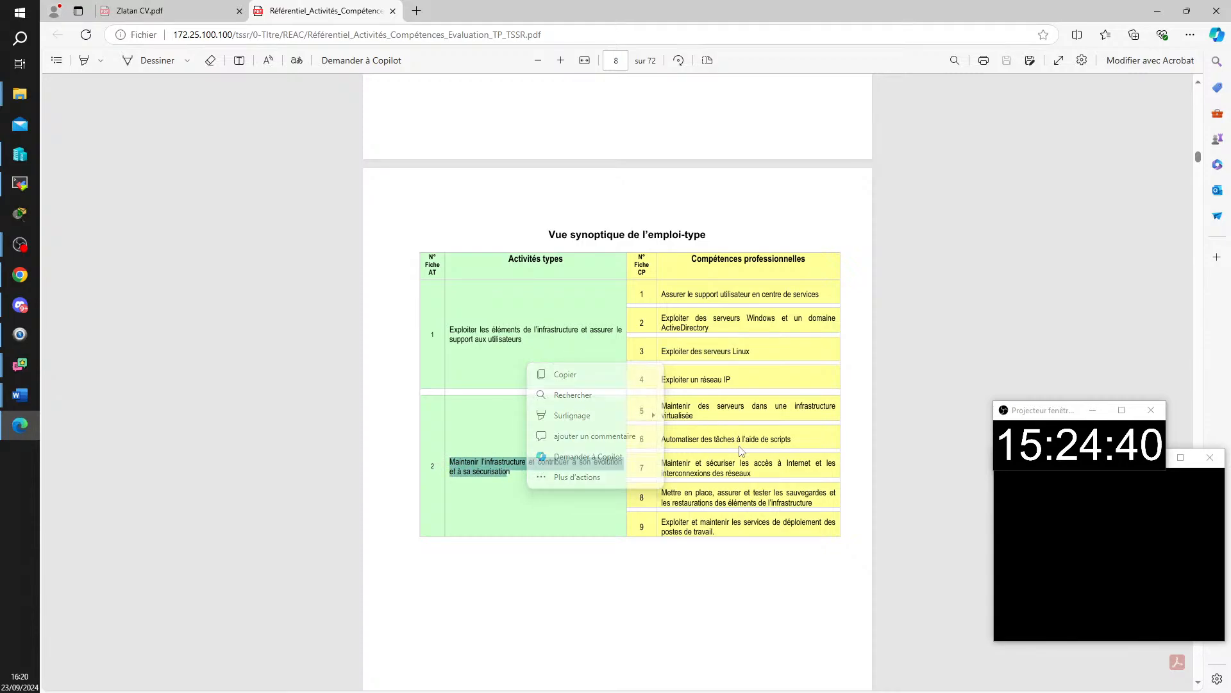
{"action": "left_click_drag", "start_coordinate": [669, 402], "coordinate": [746, 422]}
{"action": "left_click", "coordinate": [745, 422]}
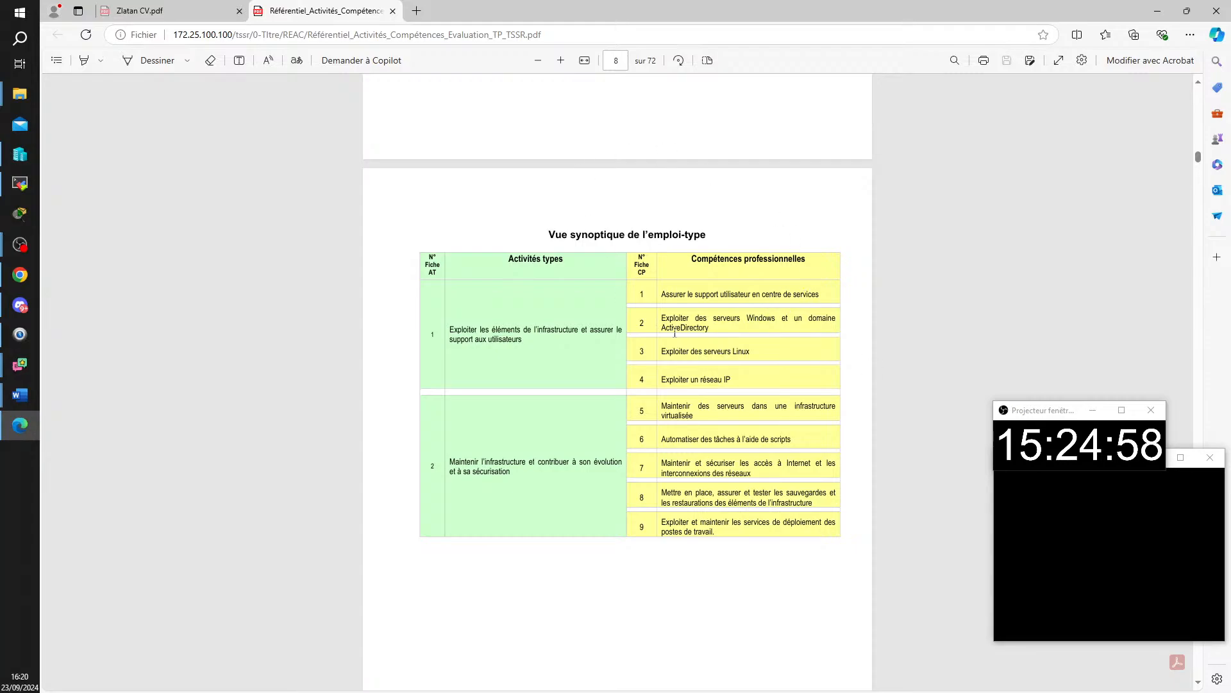
{"action": "scroll", "coordinate": [636, 402], "scroll_direction": "down", "scroll_amount": 1}
{"action": "scroll", "coordinate": [636, 401], "scroll_direction": "up", "scroll_amount": 3}
{"action": "scroll", "coordinate": [636, 402], "scroll_direction": "down", "scroll_amount": 2}
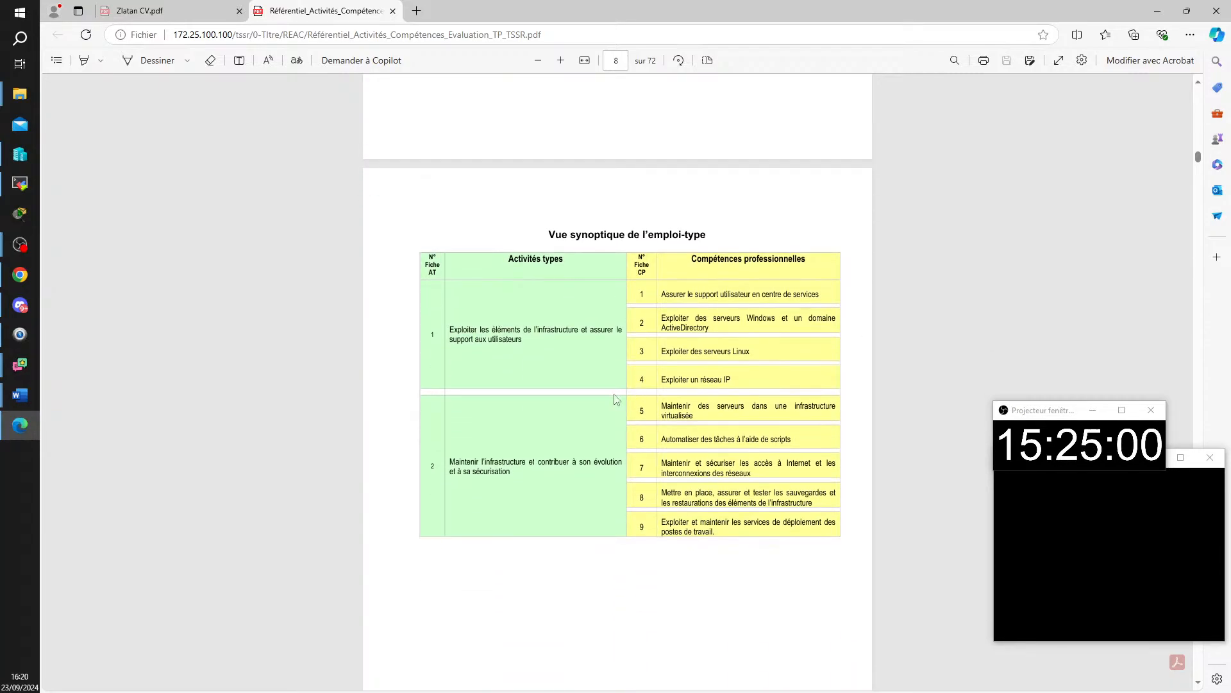
- Switch back to the Dossier professionnel document in Word and examine the Sommaire's activity-type titles, example entries and page-number cells
{"action": "left_click", "coordinate": [20, 394]}
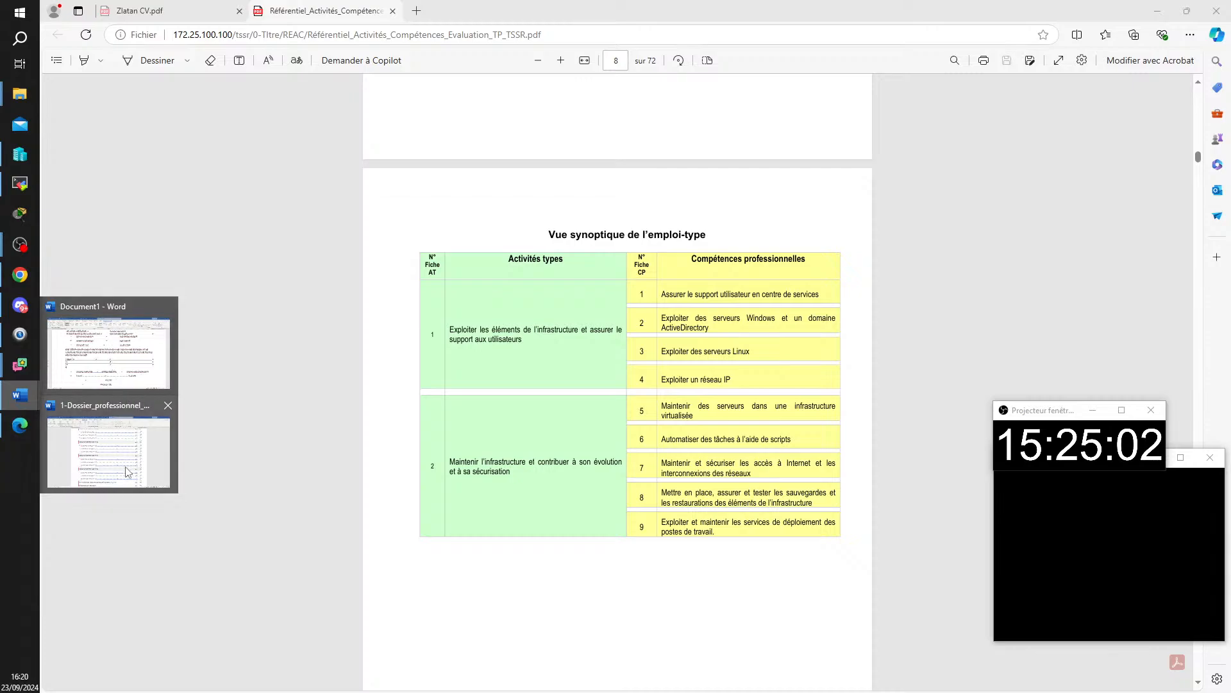
{"action": "left_click", "coordinate": [128, 470]}
{"action": "scroll", "coordinate": [703, 460], "scroll_direction": "up", "scroll_amount": 5}
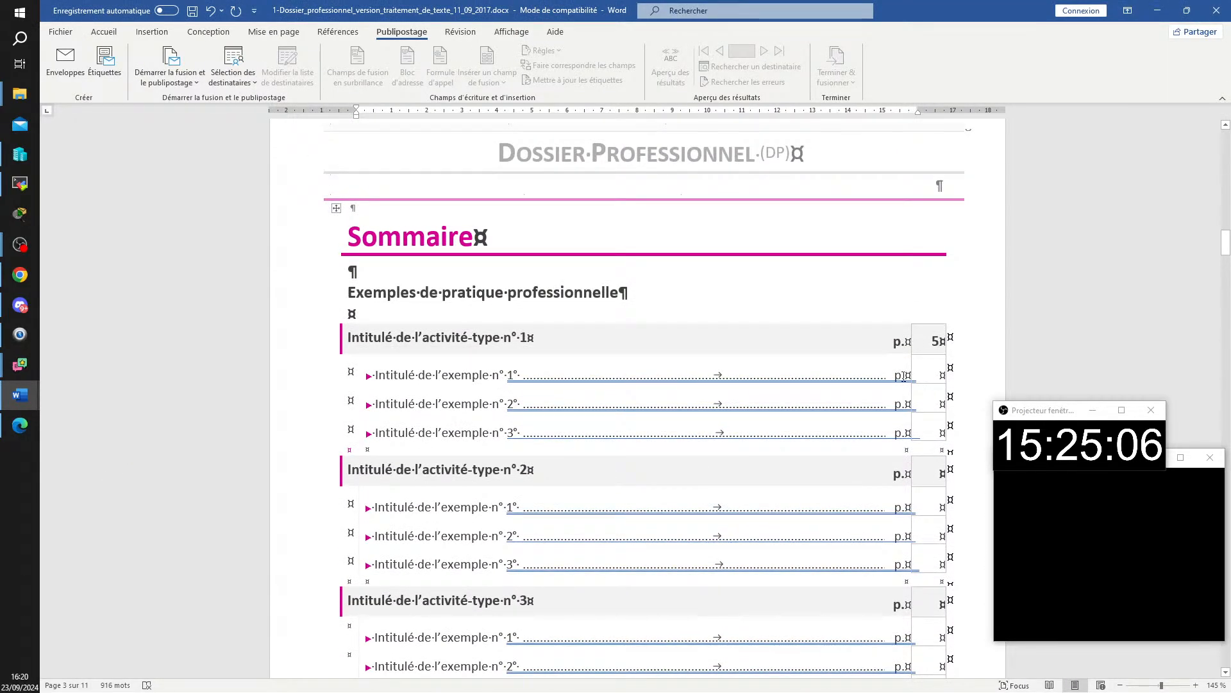
{"action": "scroll", "coordinate": [635, 398], "scroll_direction": "down", "scroll_amount": 4}
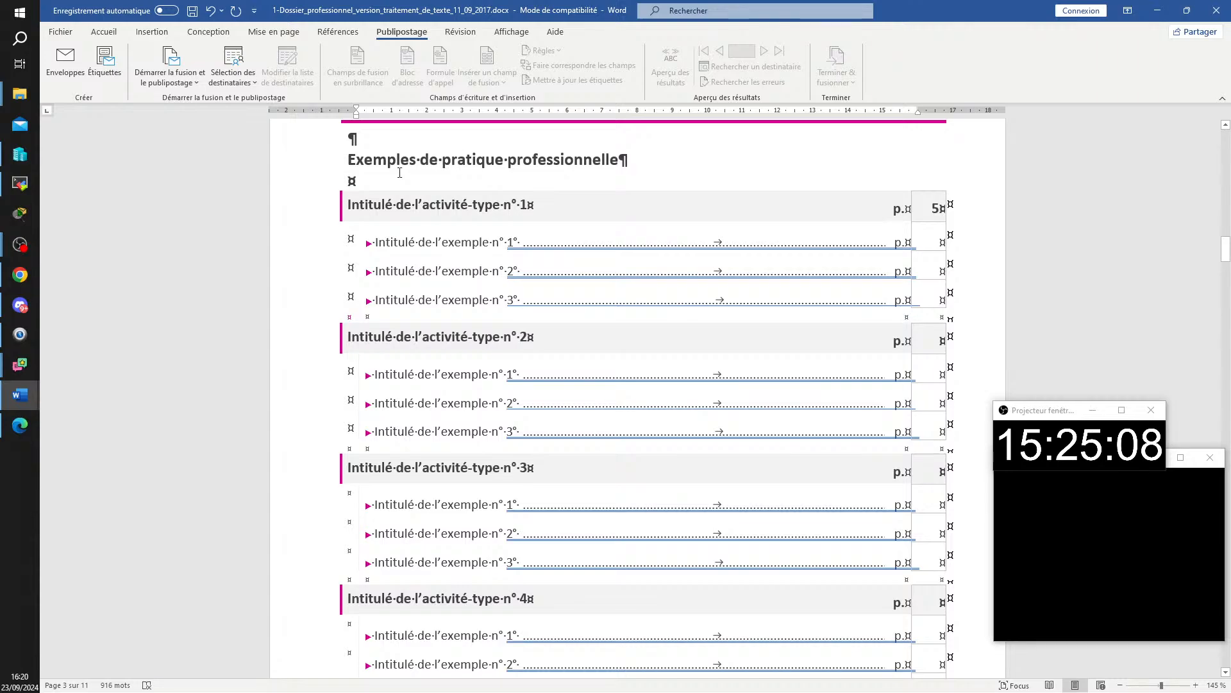
{"action": "scroll", "coordinate": [563, 256], "scroll_direction": "up", "scroll_amount": 2}
{"action": "scroll", "coordinate": [563, 257], "scroll_direction": "up", "scroll_amount": 1}
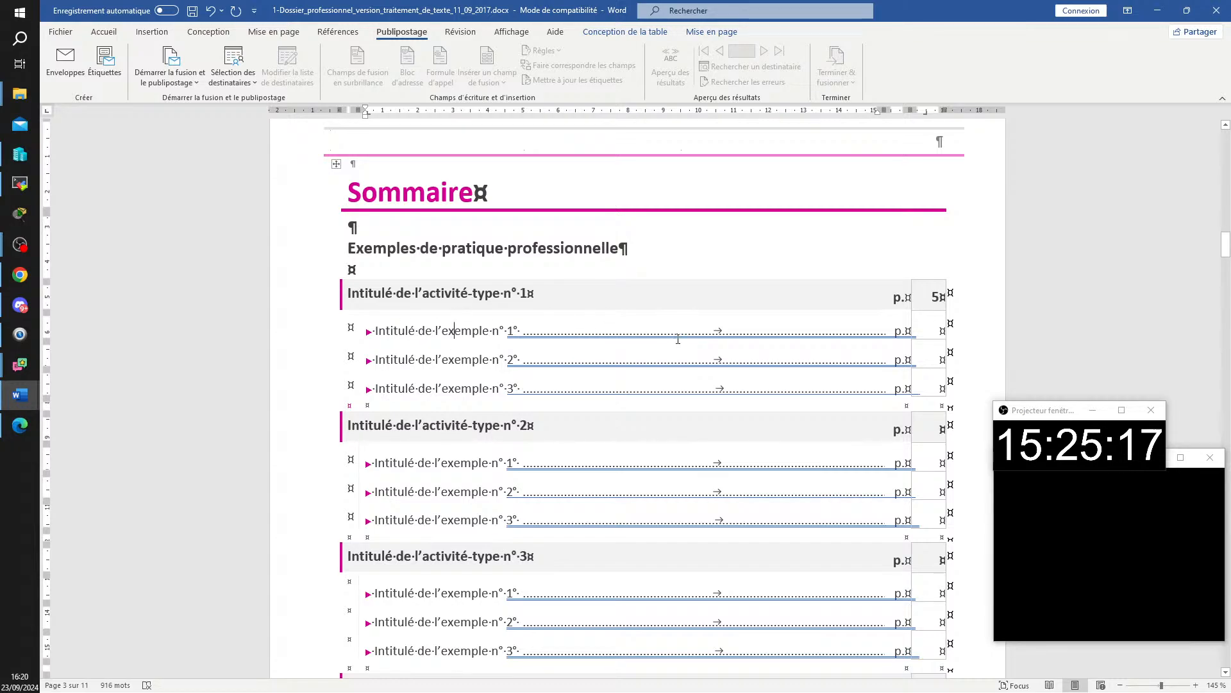
{"action": "left_click", "coordinate": [922, 326]}
{"action": "left_click", "coordinate": [935, 359]}
{"action": "left_click", "coordinate": [927, 378]}
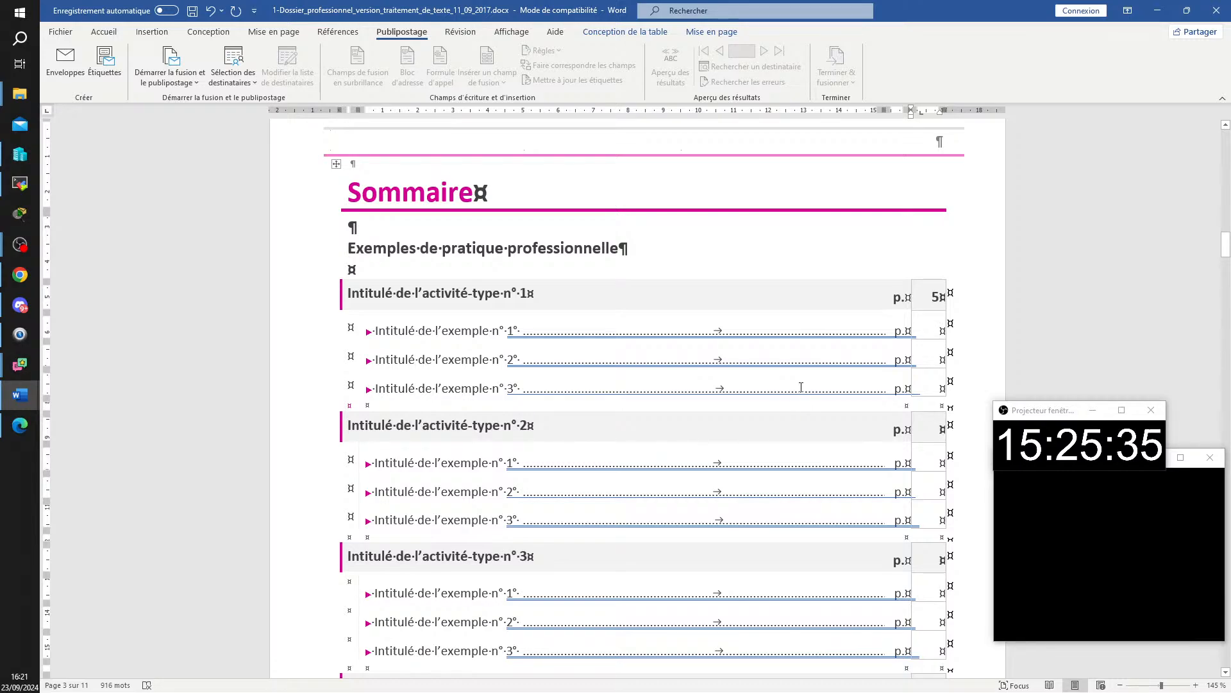
{"action": "scroll", "coordinate": [848, 372], "scroll_direction": "down", "scroll_amount": 3}
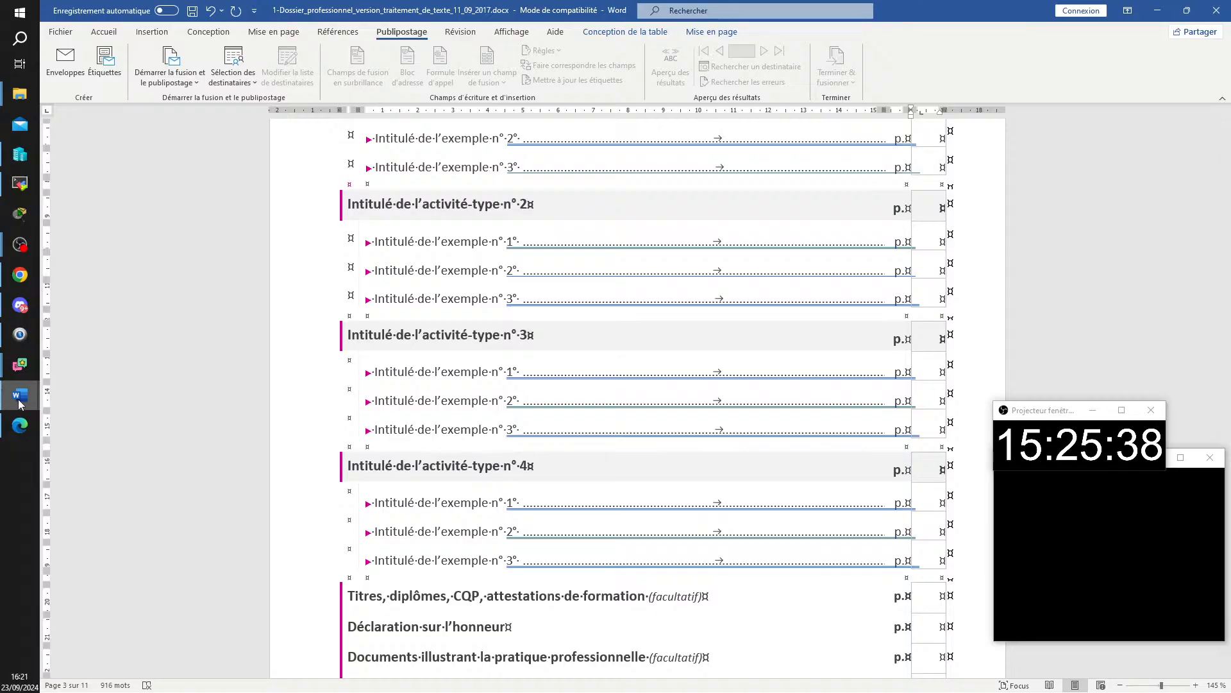
- Switch to Document1 and look through its pages of sample text, returning to the document's beginning
{"action": "mouse_move", "coordinate": [20, 395]}
{"action": "left_click", "coordinate": [108, 353]}
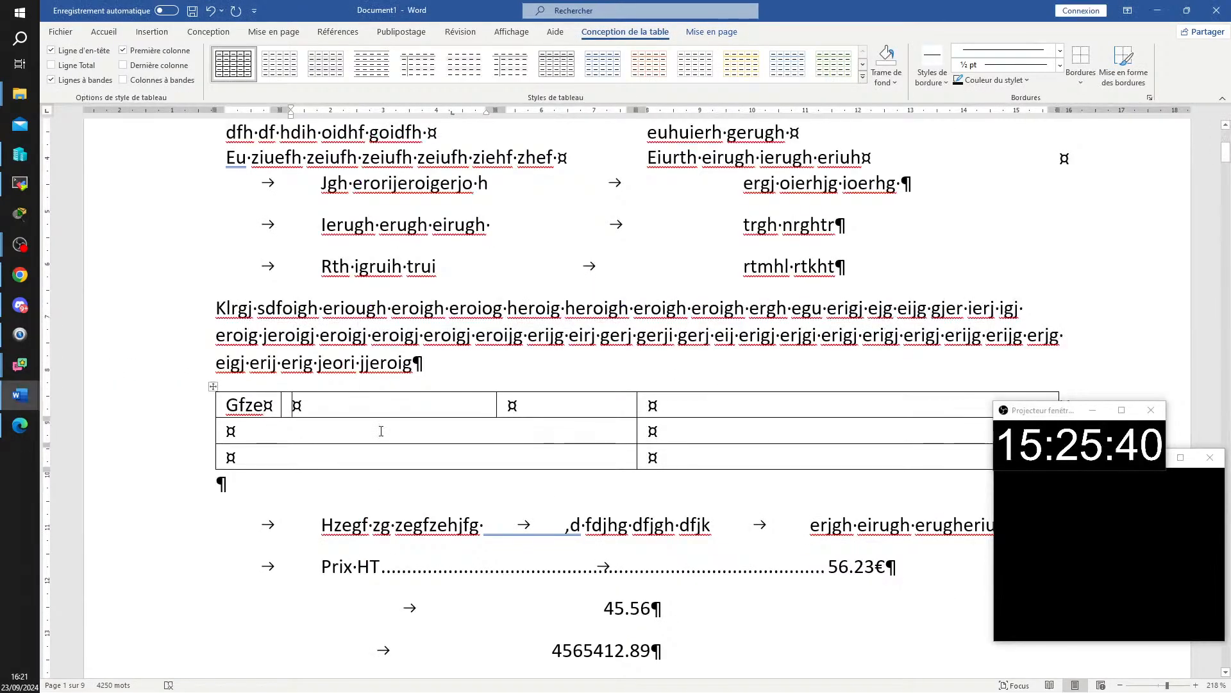
{"action": "scroll", "coordinate": [330, 460], "scroll_direction": "up", "scroll_amount": 5}
{"action": "scroll", "coordinate": [329, 460], "scroll_direction": "down", "scroll_amount": 20}
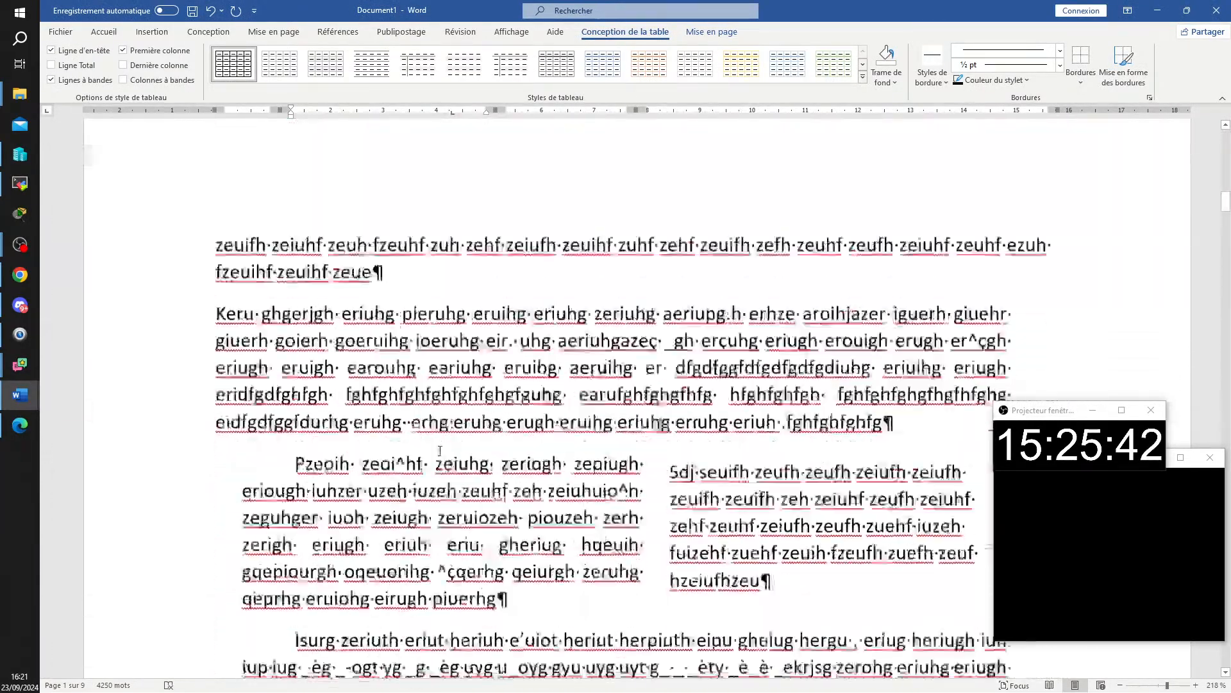
{"action": "scroll", "coordinate": [445, 447], "scroll_direction": "down", "scroll_amount": 10}
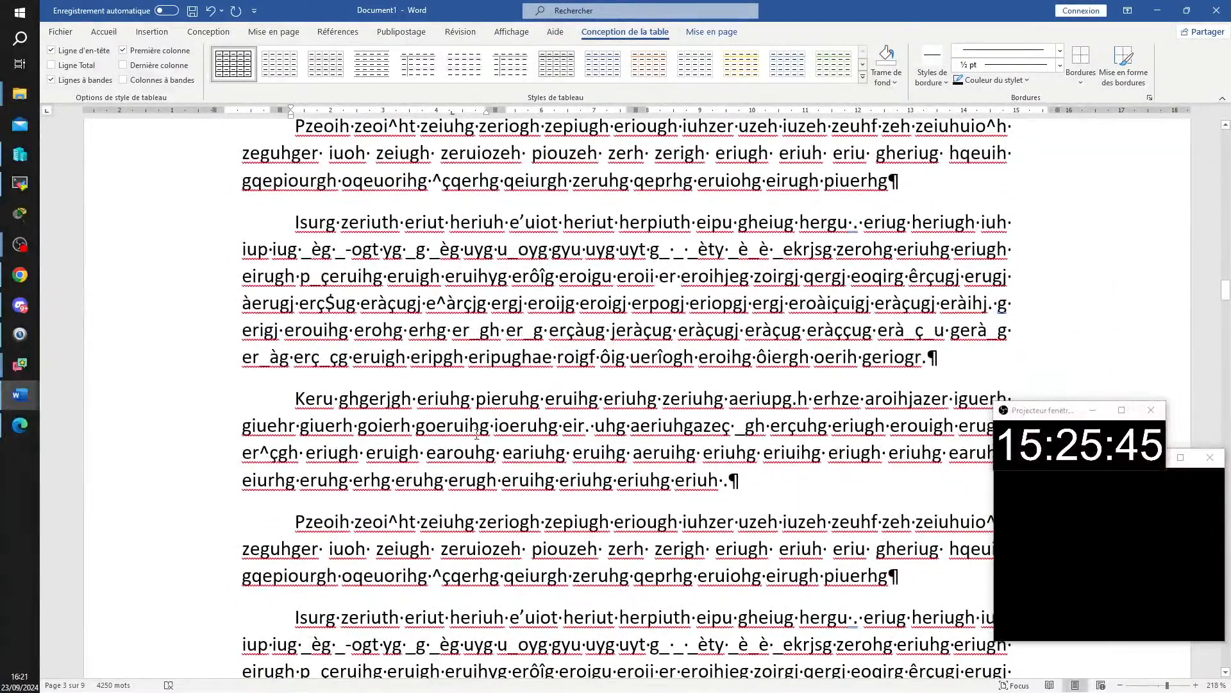
{"action": "left_click", "coordinate": [613, 350]}
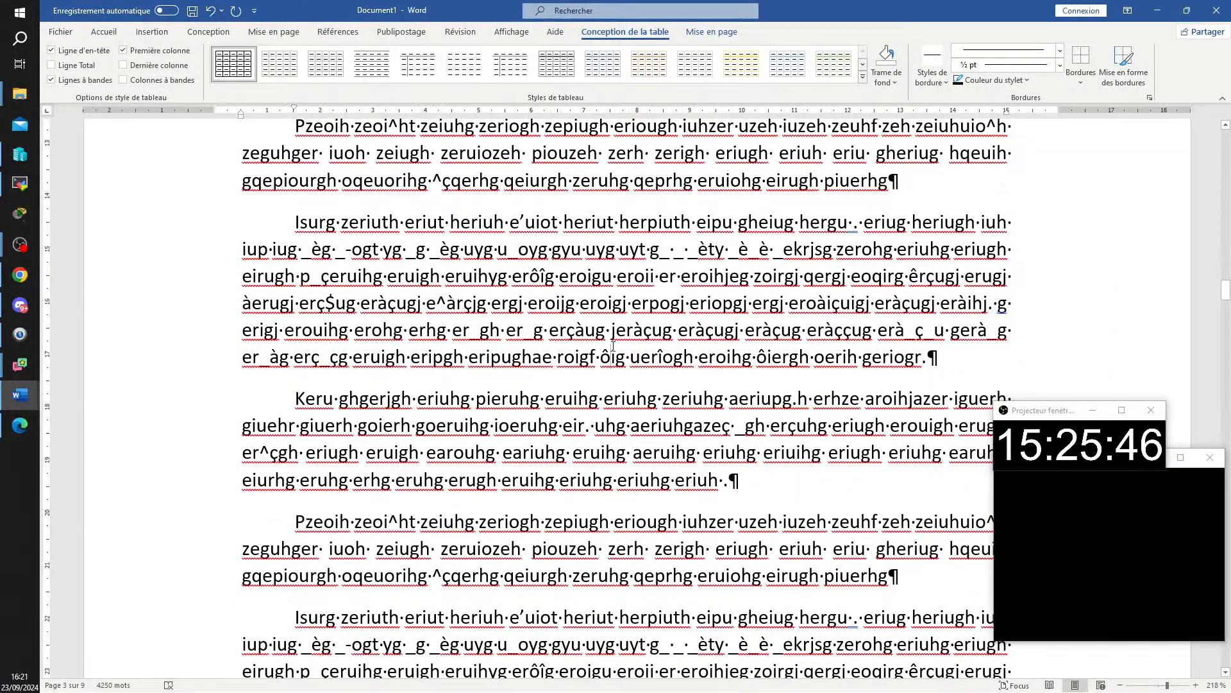
{"action": "key", "text": "ctrl+Home"}
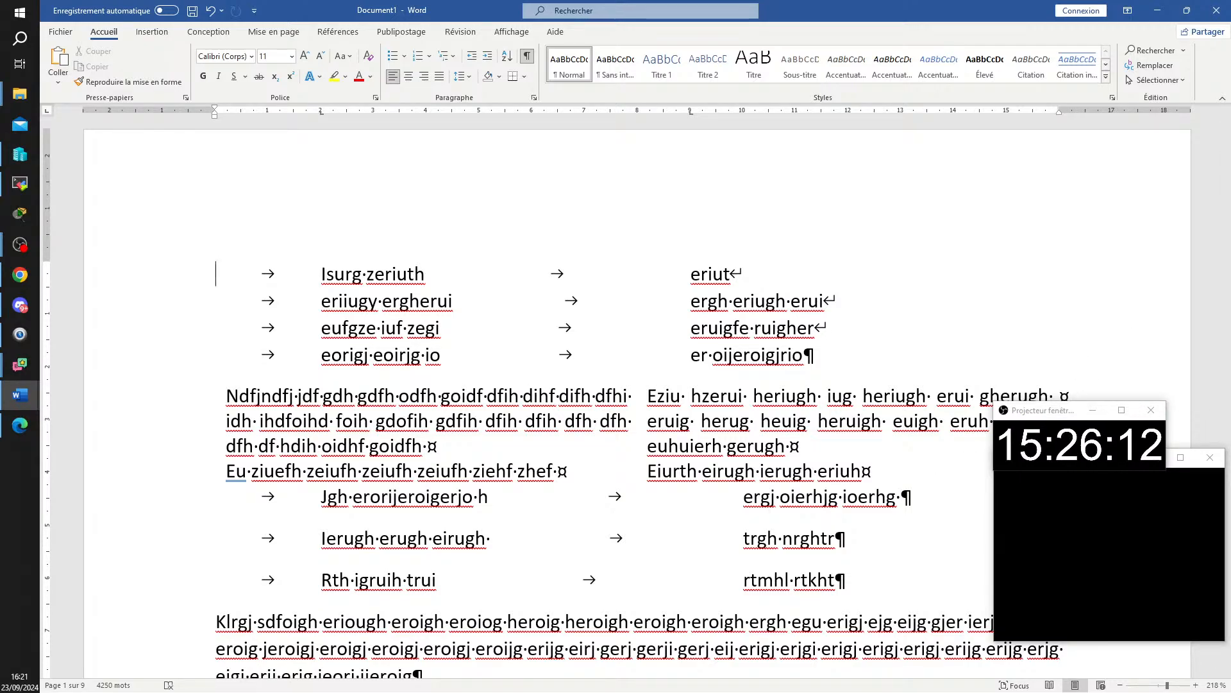
{"action": "key", "text": "alt+Tab"}
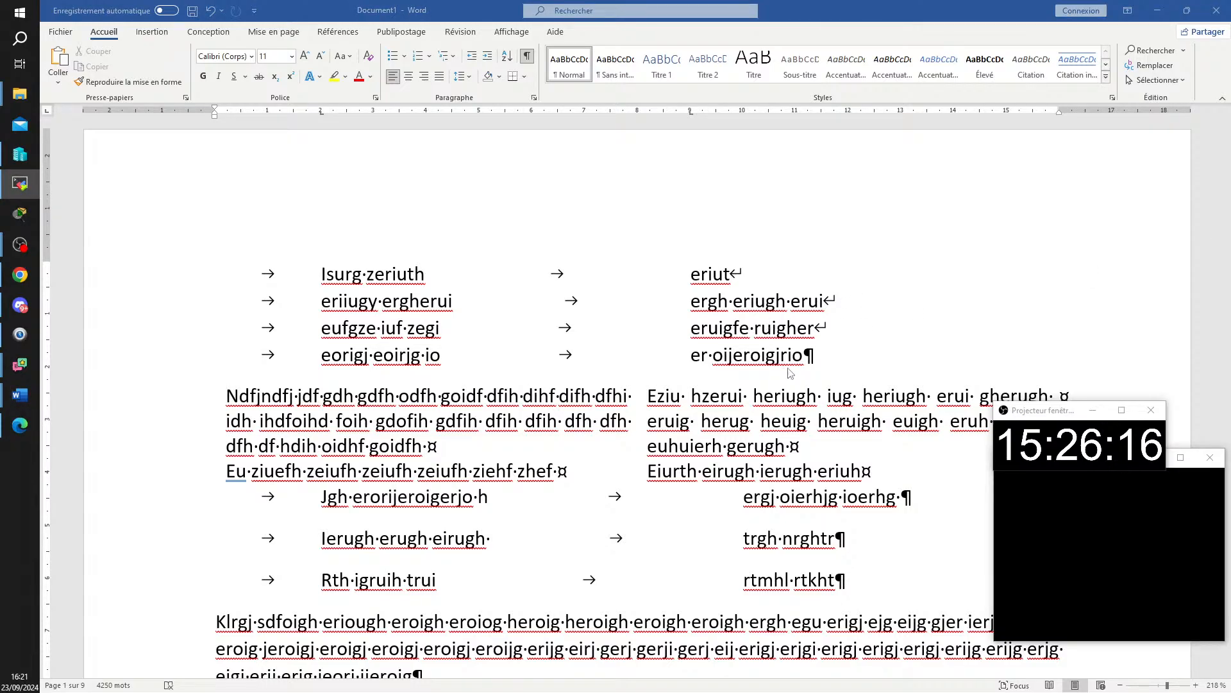
{"action": "left_click", "coordinate": [703, 404]}
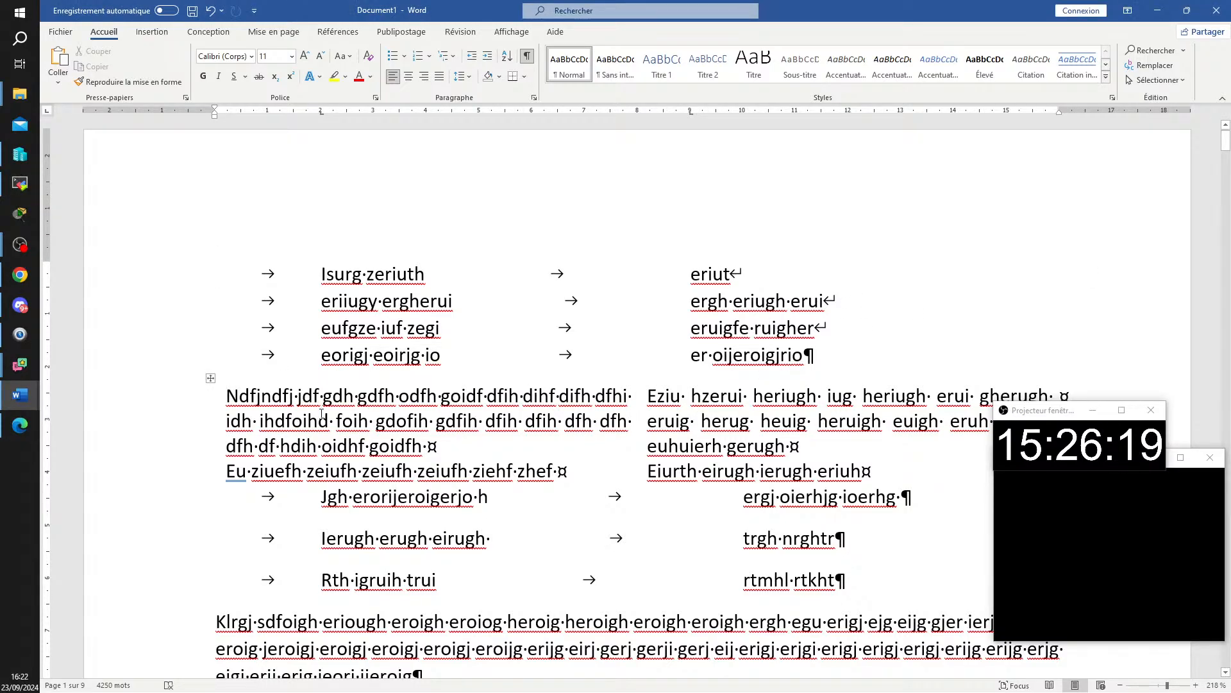
- Copy the block of sample paragraphs on page 2, starting at "iup iug", and paste it three times at the document's beginning
{"action": "scroll", "coordinate": [347, 444], "scroll_direction": "down", "scroll_amount": 3}
{"action": "scroll", "coordinate": [347, 445], "scroll_direction": "down", "scroll_amount": 20}
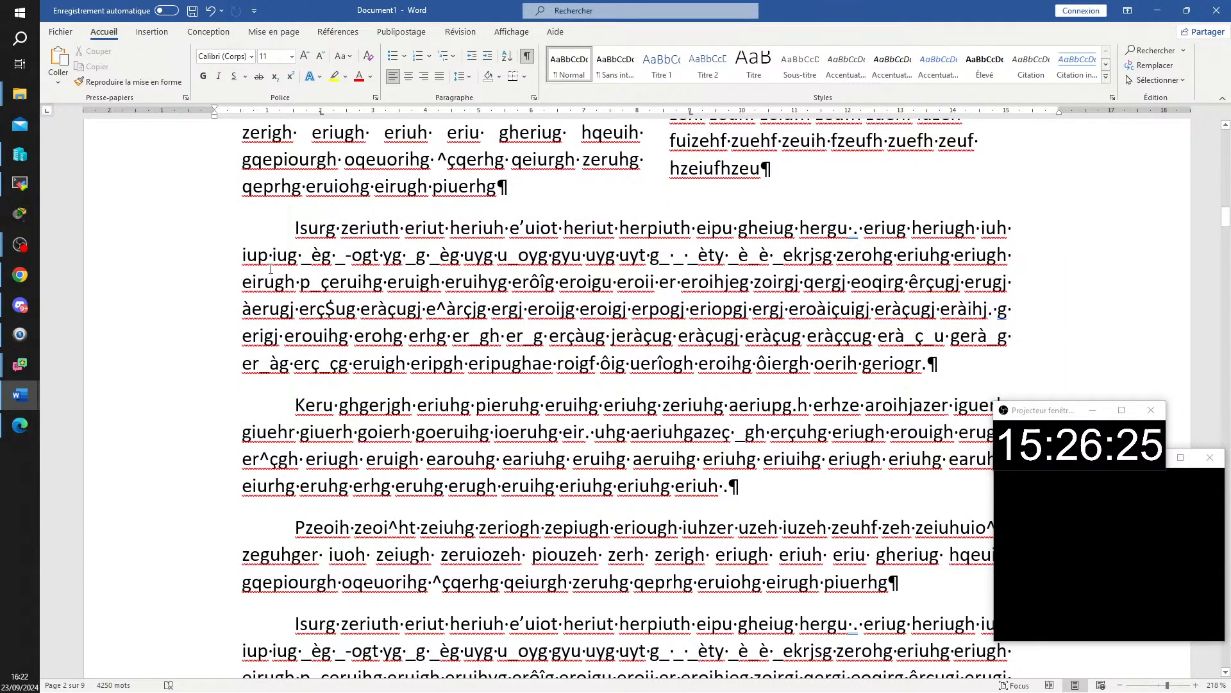
{"action": "double_click", "coordinate": [156, 258]}
{"action": "left_click_drag", "start_coordinate": [156, 258], "coordinate": [165, 654]}
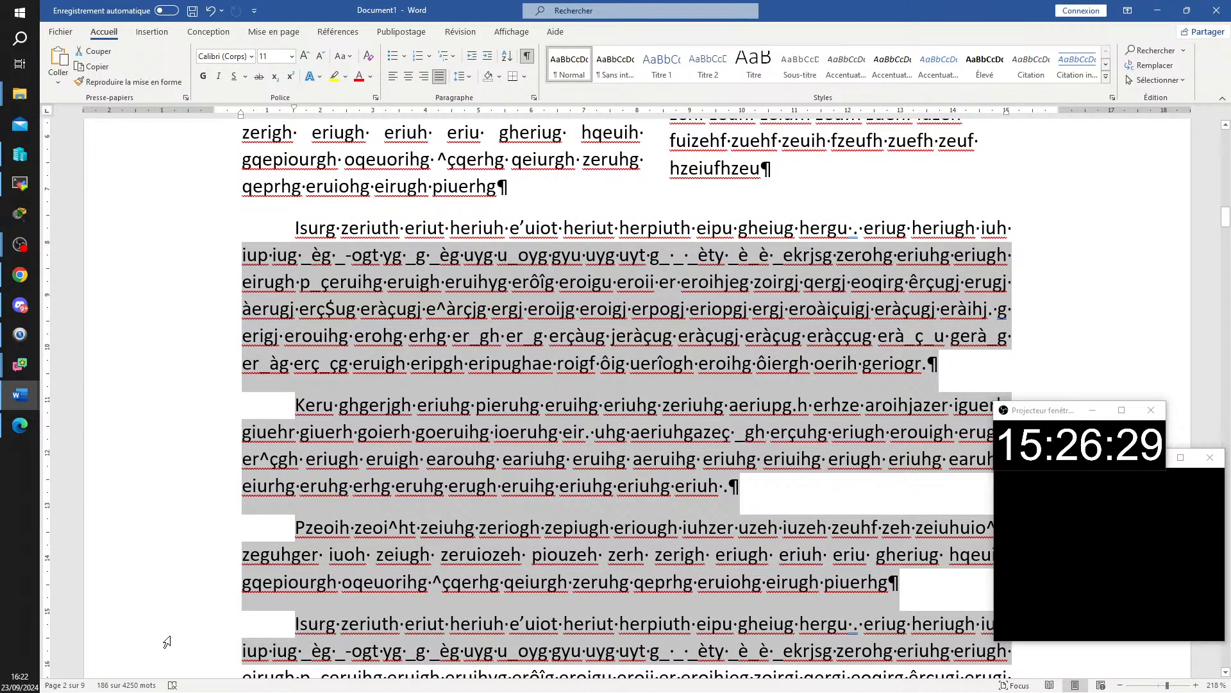
{"action": "key", "text": "ctrl+Home"}
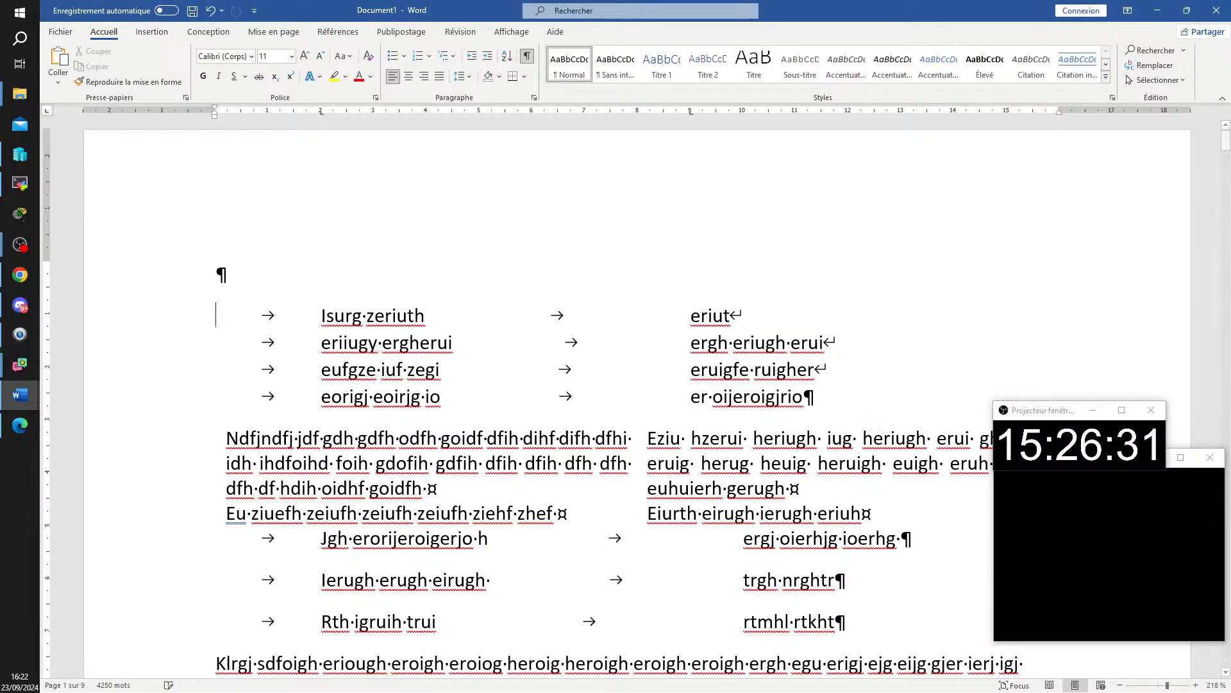
{"action": "key", "text": "Return"}
{"action": "key", "text": "ctrl+v"}
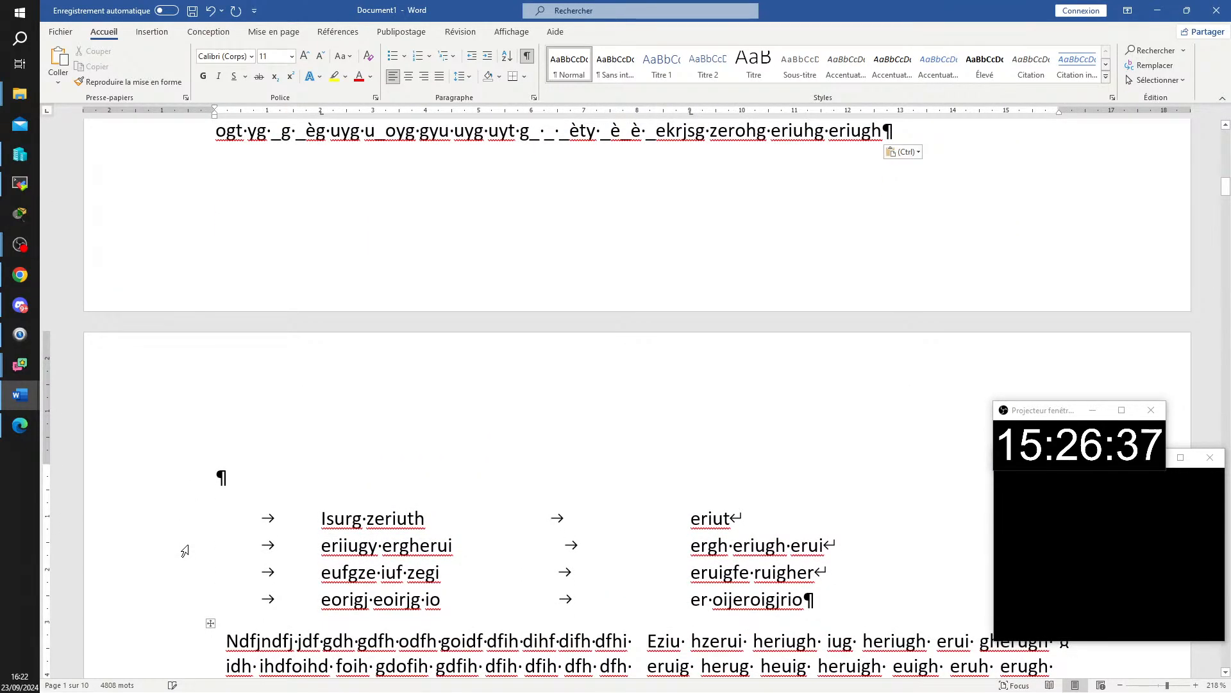
- Insert a new line above the first paragraph of the document and enter the title "Chapitre 01"
{"action": "scroll", "coordinate": [453, 273], "scroll_direction": "down", "scroll_amount": 3}
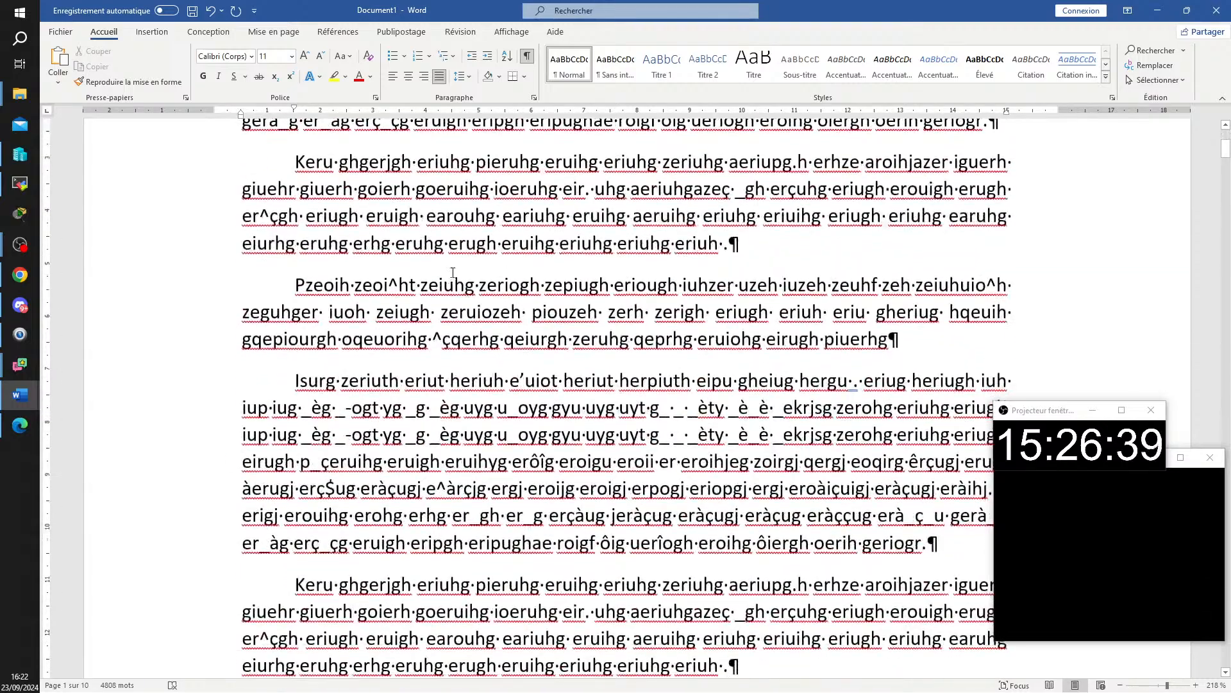
{"action": "scroll", "coordinate": [454, 272], "scroll_direction": "up", "scroll_amount": 4}
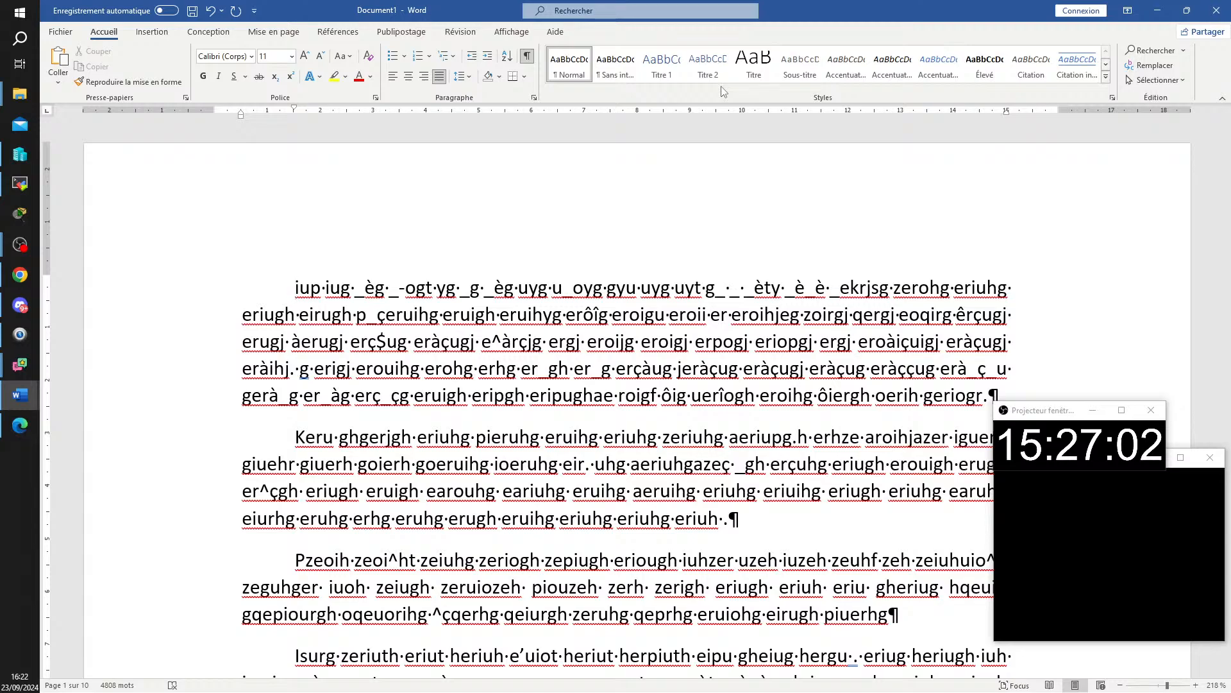
{"action": "key", "text": "Return"}
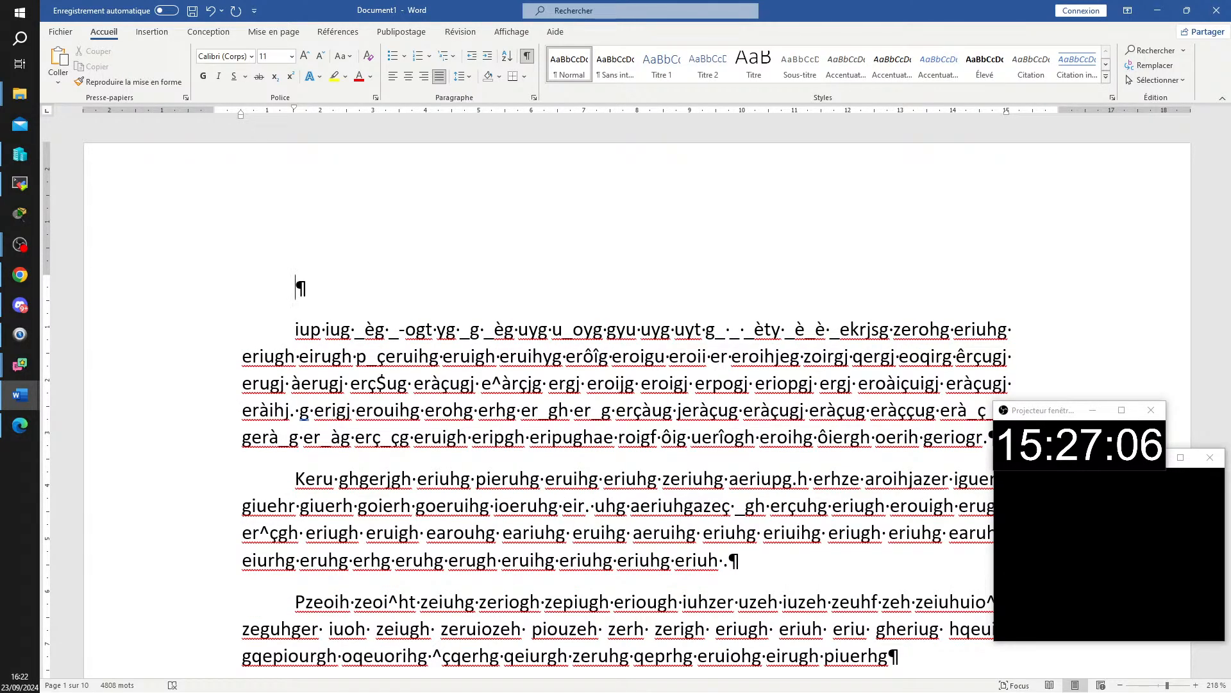
{"action": "type", "text": "chapitre 01"}
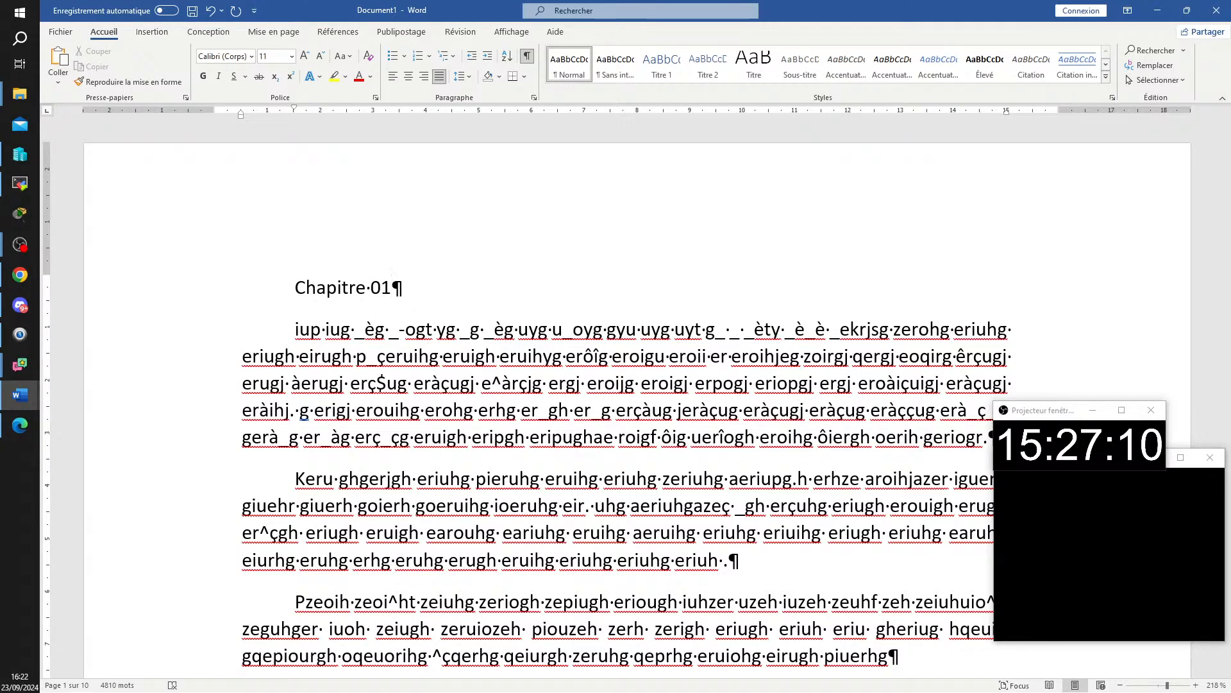
- Insert a line above the paragraph starting "Zerj hzeiu" on page 3 and enter the title "Chapitre 2"
{"action": "scroll", "coordinate": [351, 399], "scroll_direction": "down", "scroll_amount": 10}
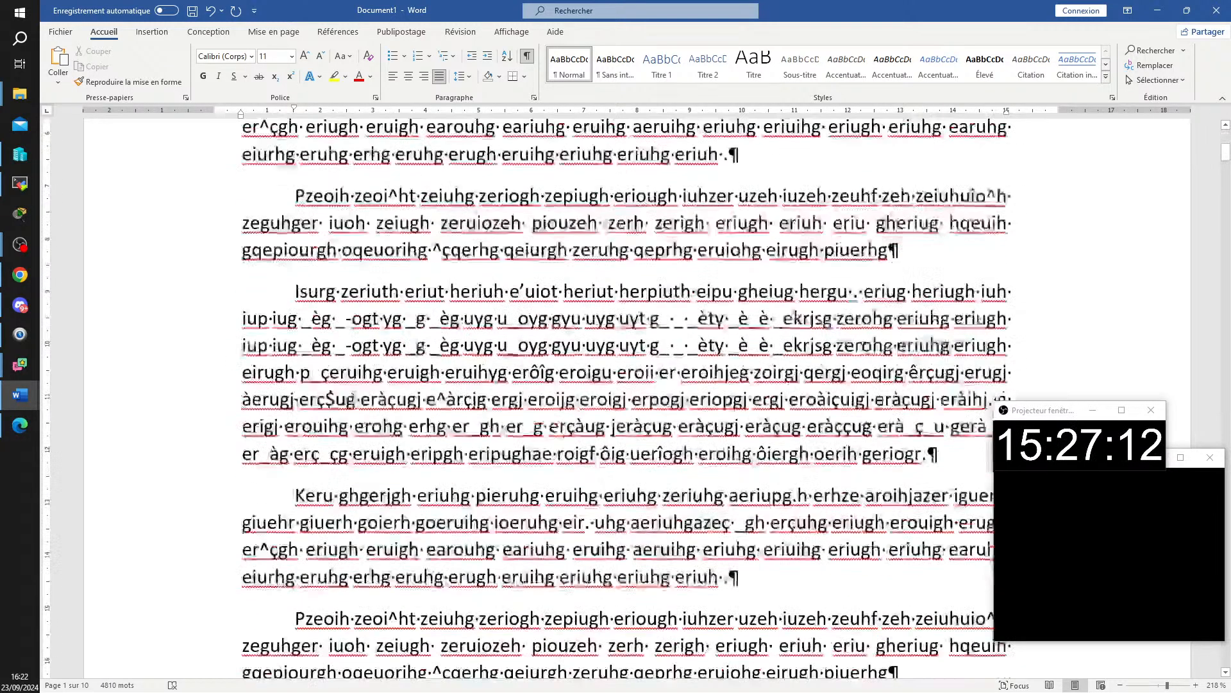
{"action": "scroll", "coordinate": [351, 399], "scroll_direction": "down", "scroll_amount": 15}
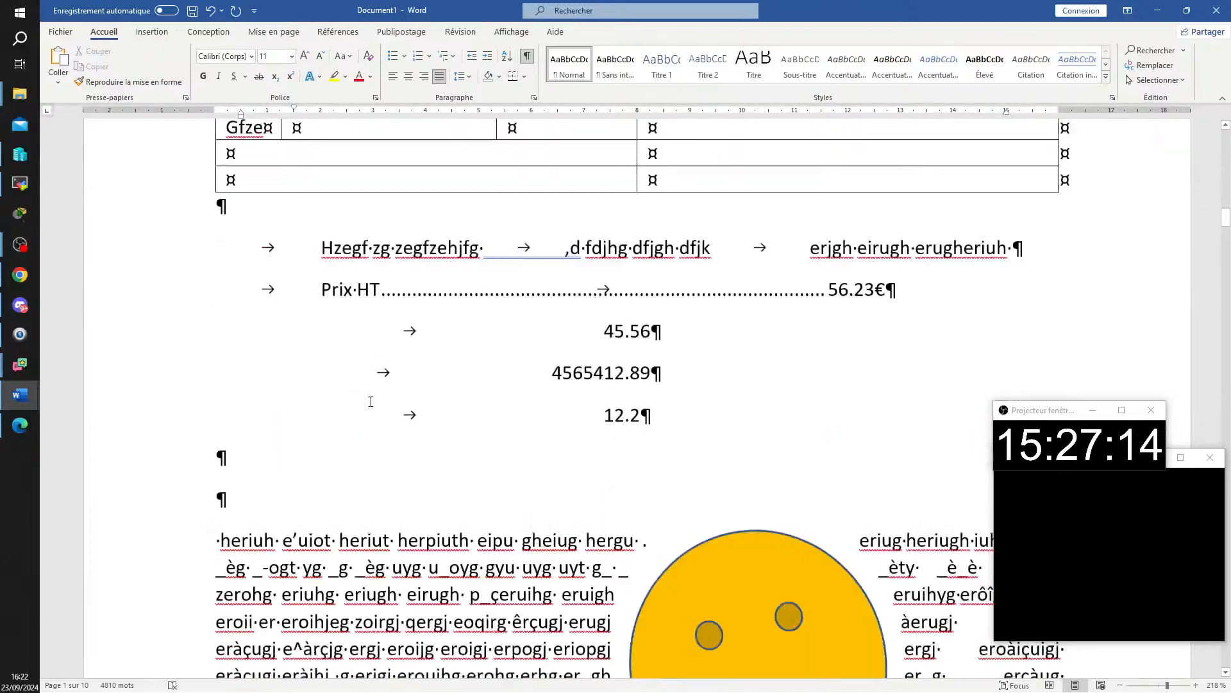
{"action": "scroll", "coordinate": [364, 400], "scroll_direction": "down", "scroll_amount": 5}
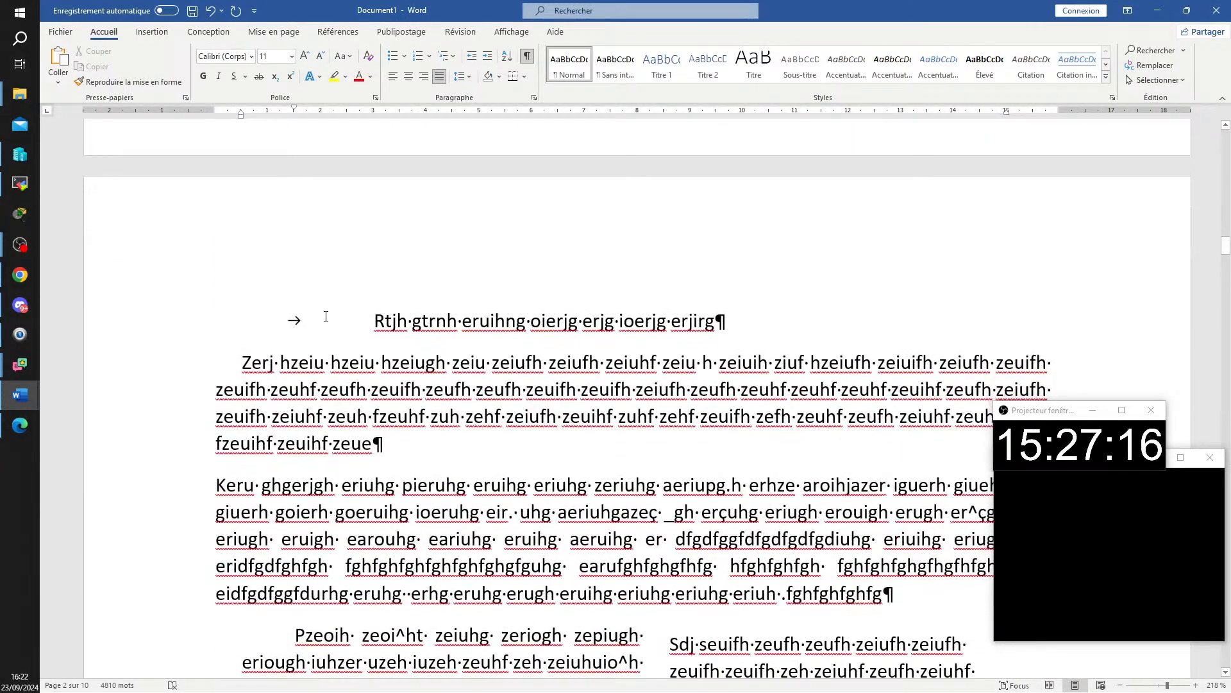
{"action": "left_click", "coordinate": [242, 363]}
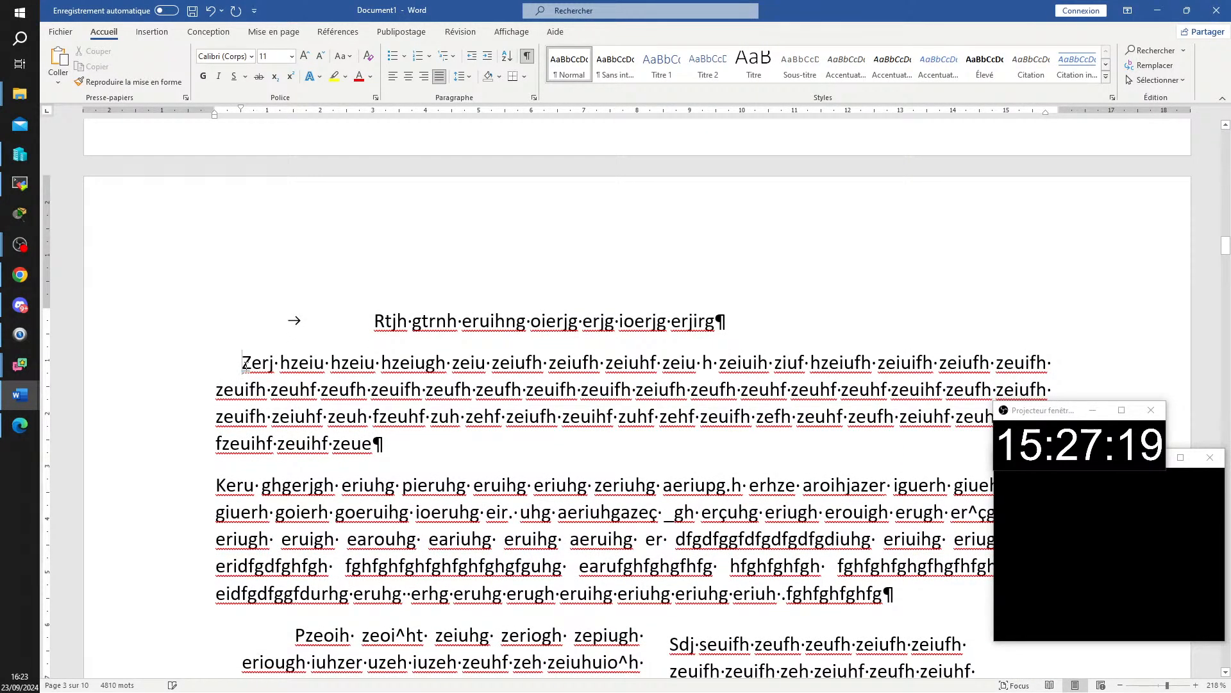
{"action": "key", "text": "Return"}
{"action": "key", "text": "Up"}
{"action": "type", "text": "Cha"}
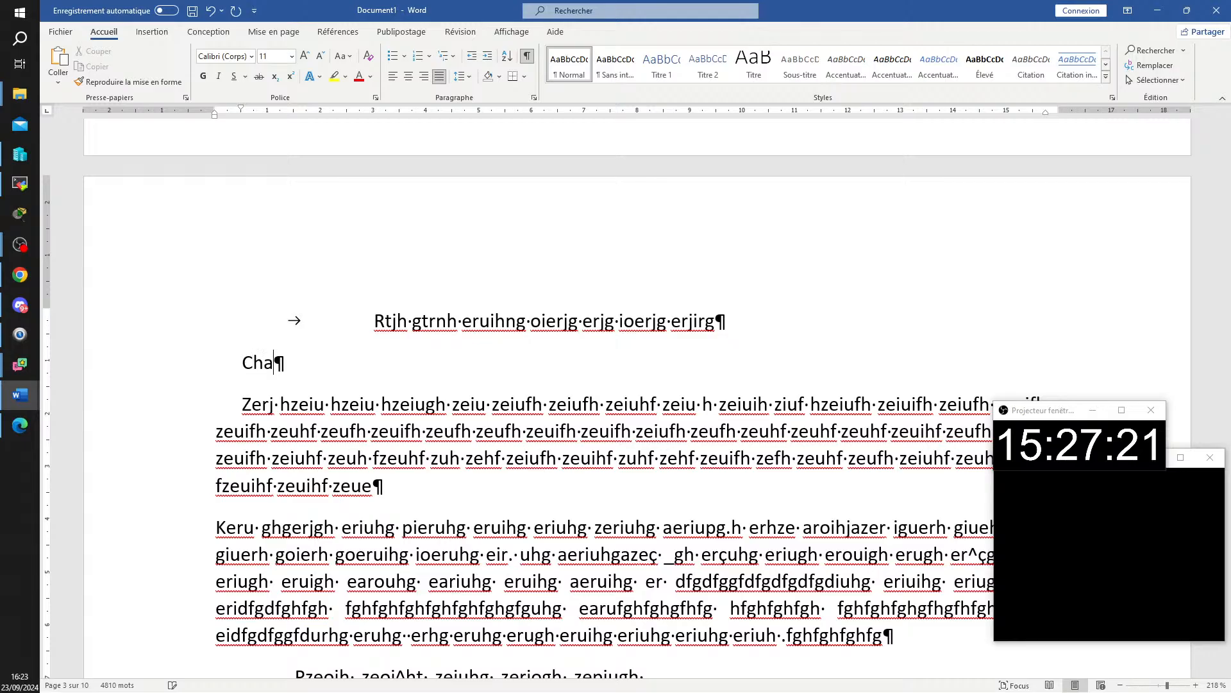
{"action": "type", "text": "pitre 2"}
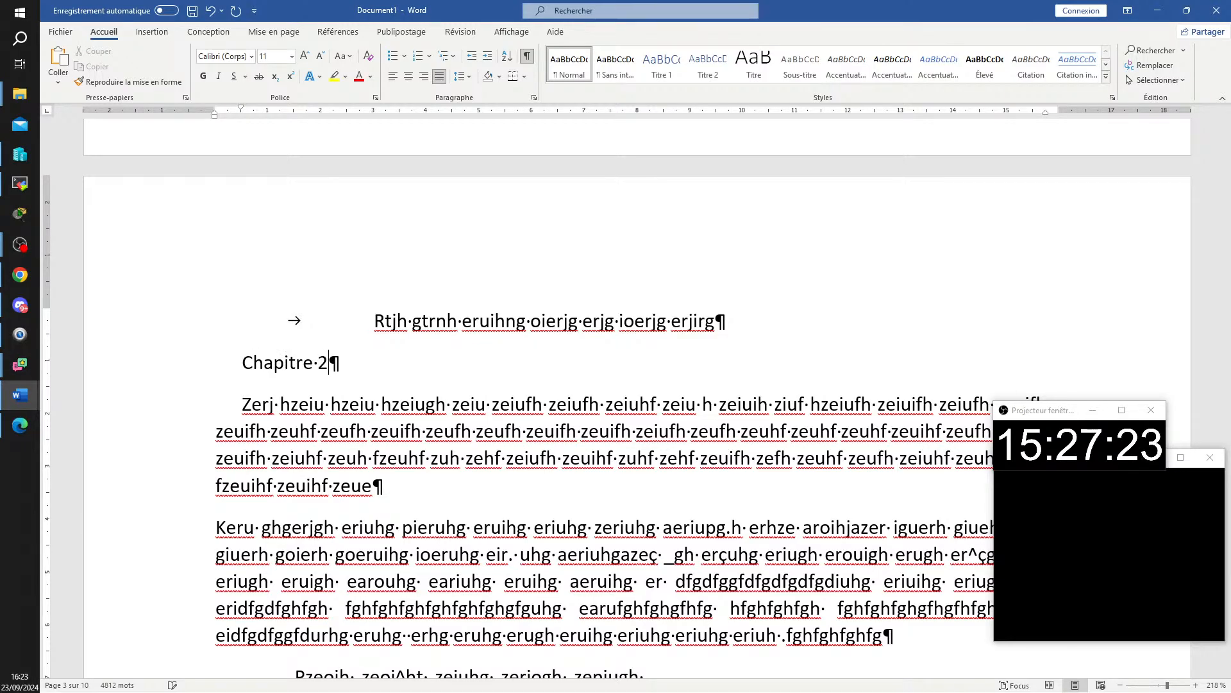
{"action": "scroll", "coordinate": [233, 280], "scroll_direction": "down", "scroll_amount": 10}
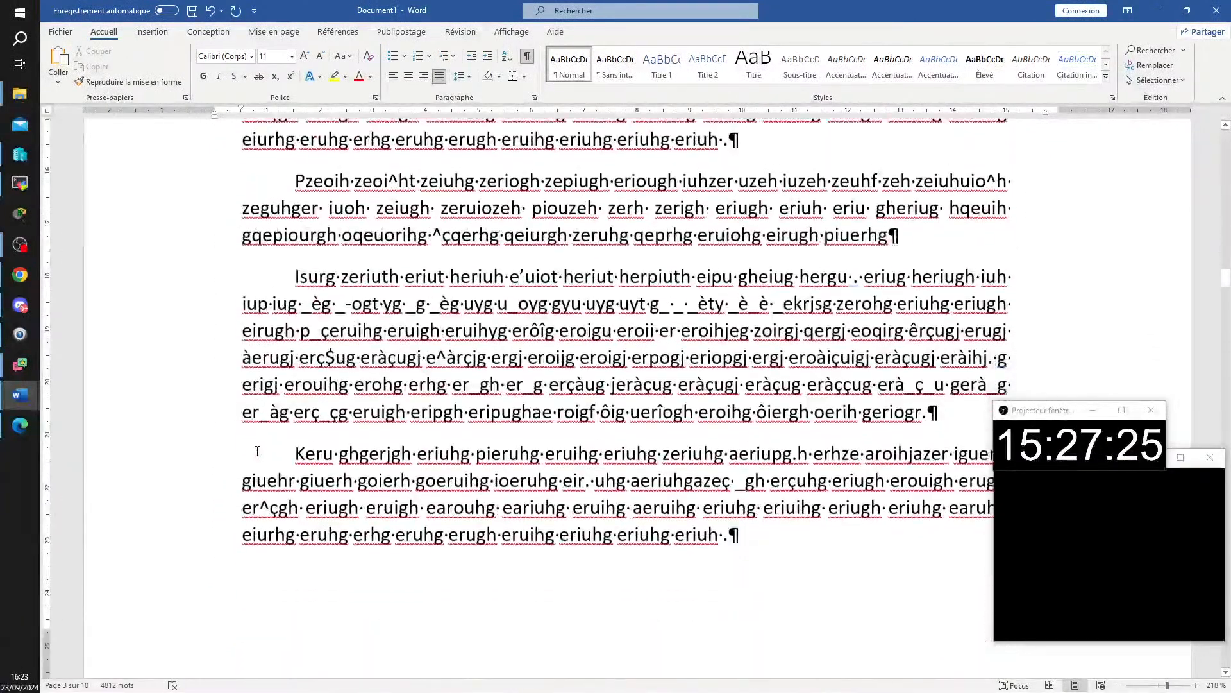
- Insert a line above the paragraph starting "Isurg zeriuth" near the end of page 3 and enter the title "Chapitre 3"
{"action": "left_click", "coordinate": [233, 280]}
{"action": "key", "text": "Return"}
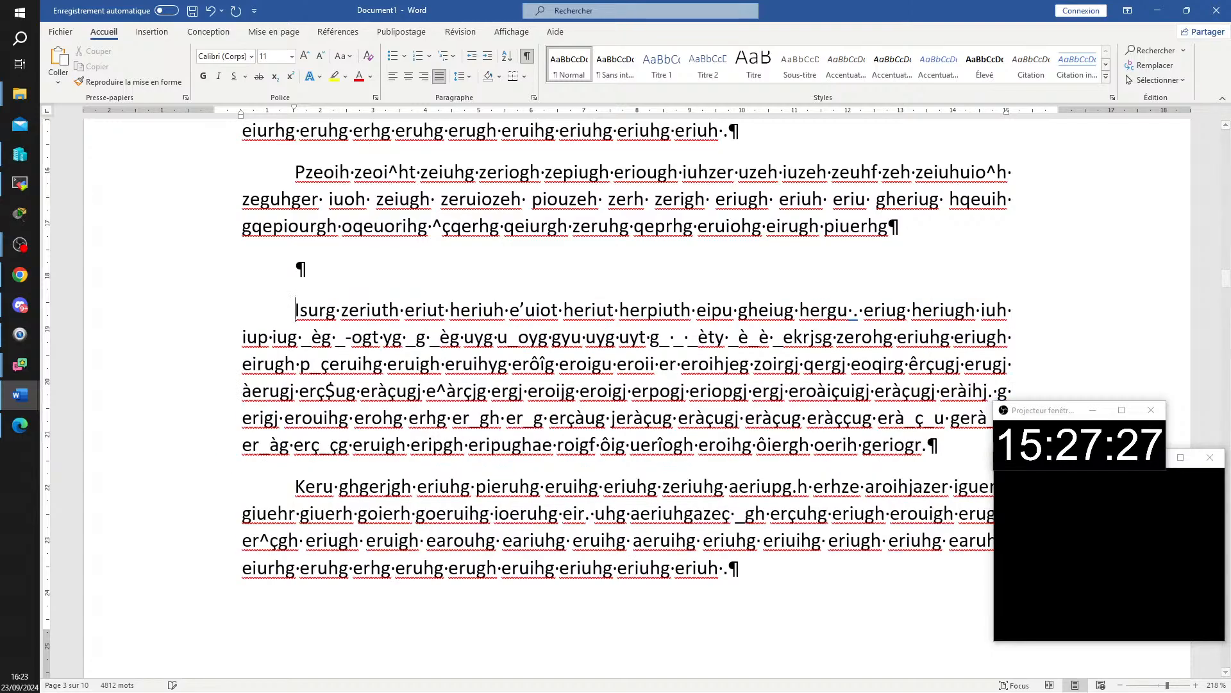
{"action": "type", "text": "Chap"}
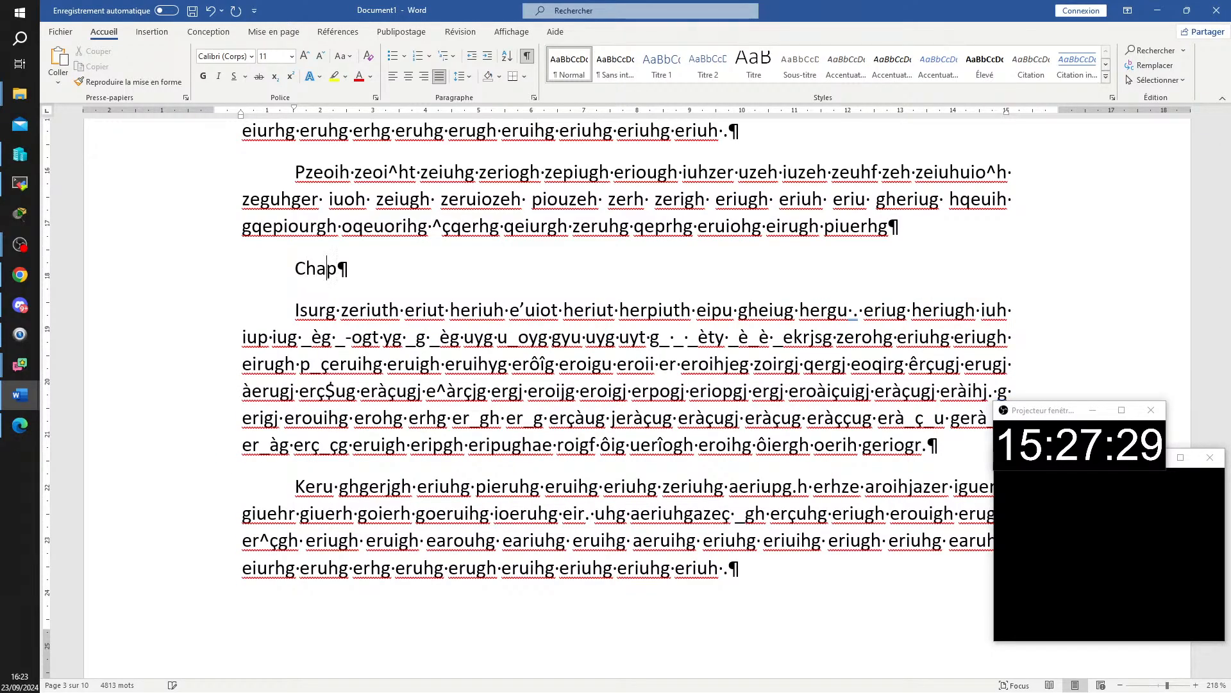
{"action": "type", "text": "itre 3"}
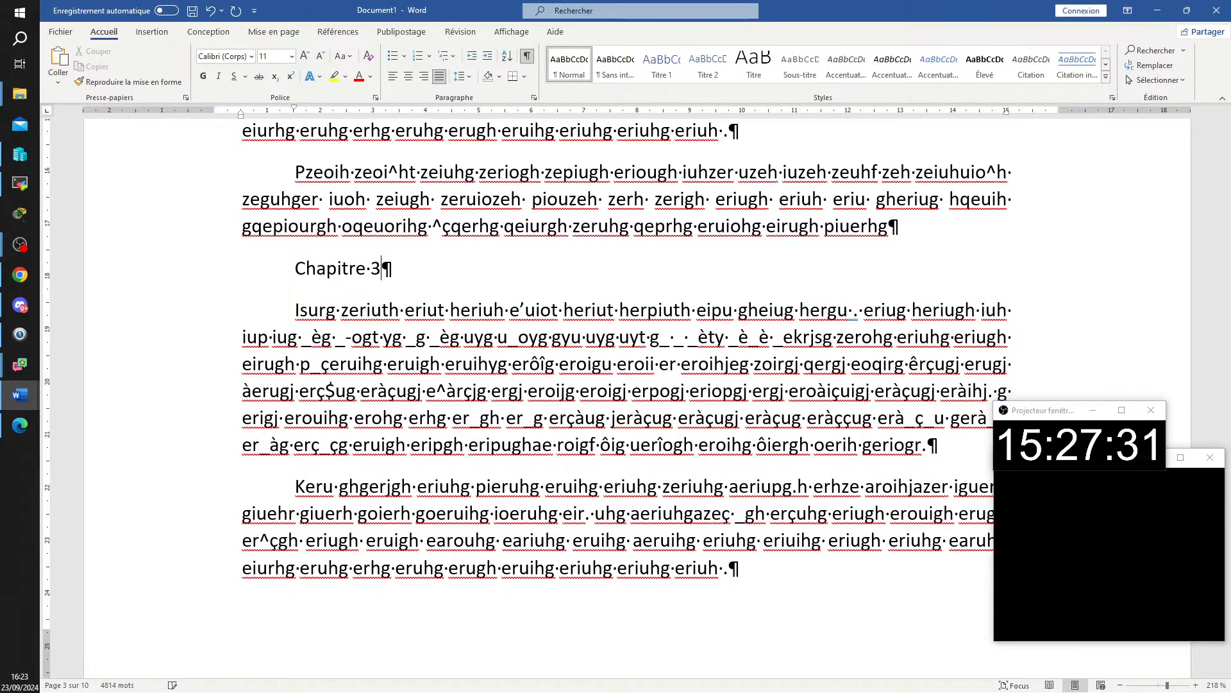
- Insert a line above the paragraph starting "Isurg zeriuth" near the end of page 4 and enter the title "Chapitre 4"
{"action": "scroll", "coordinate": [184, 358], "scroll_direction": "down", "scroll_amount": 15}
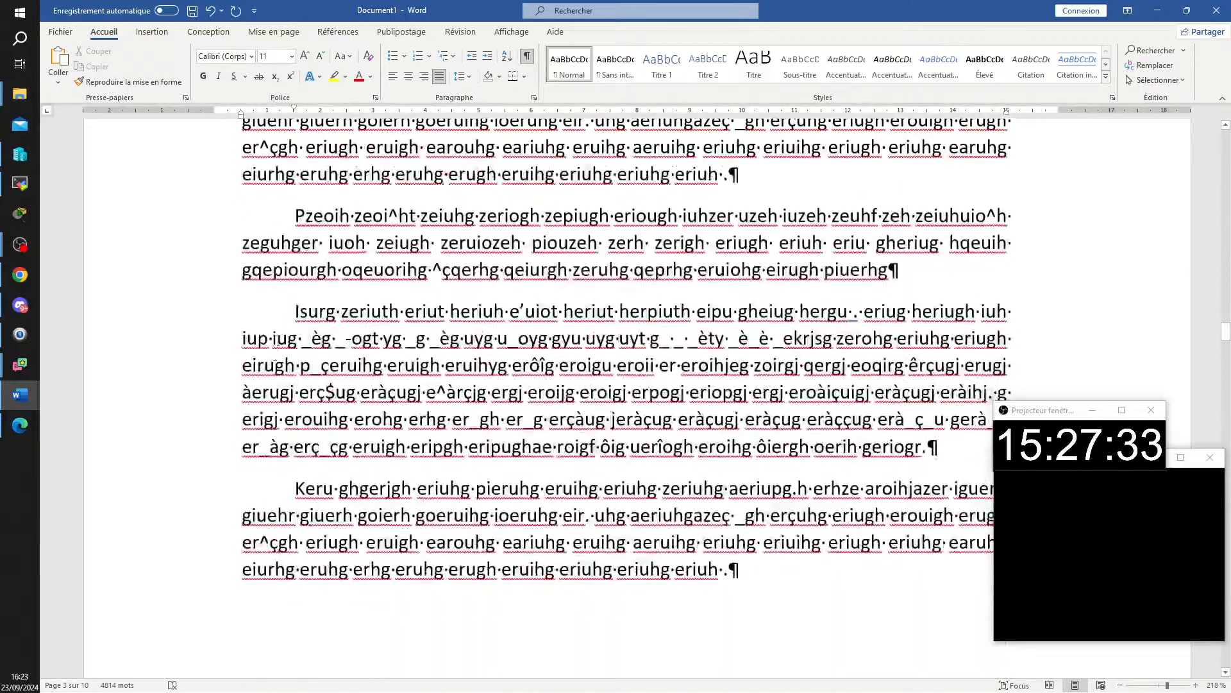
{"action": "left_click", "coordinate": [295, 312]}
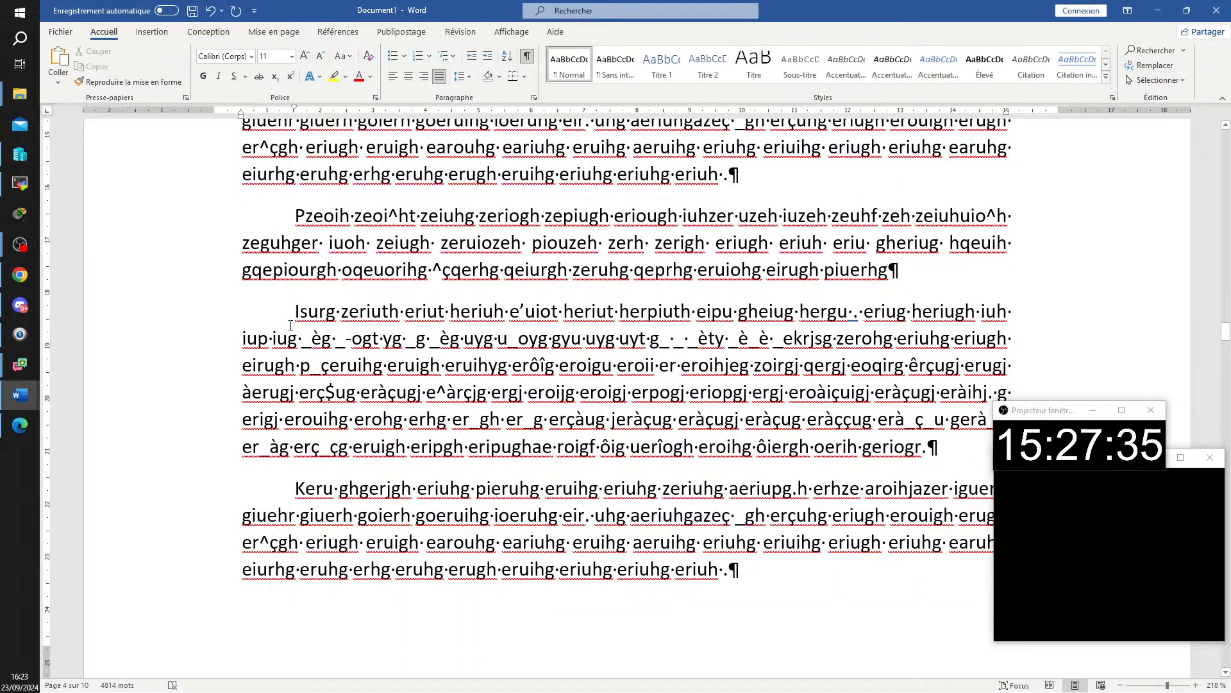
{"action": "key", "text": "Return"}
{"action": "key", "text": "Up"}
{"action": "type", "text": "Chap"}
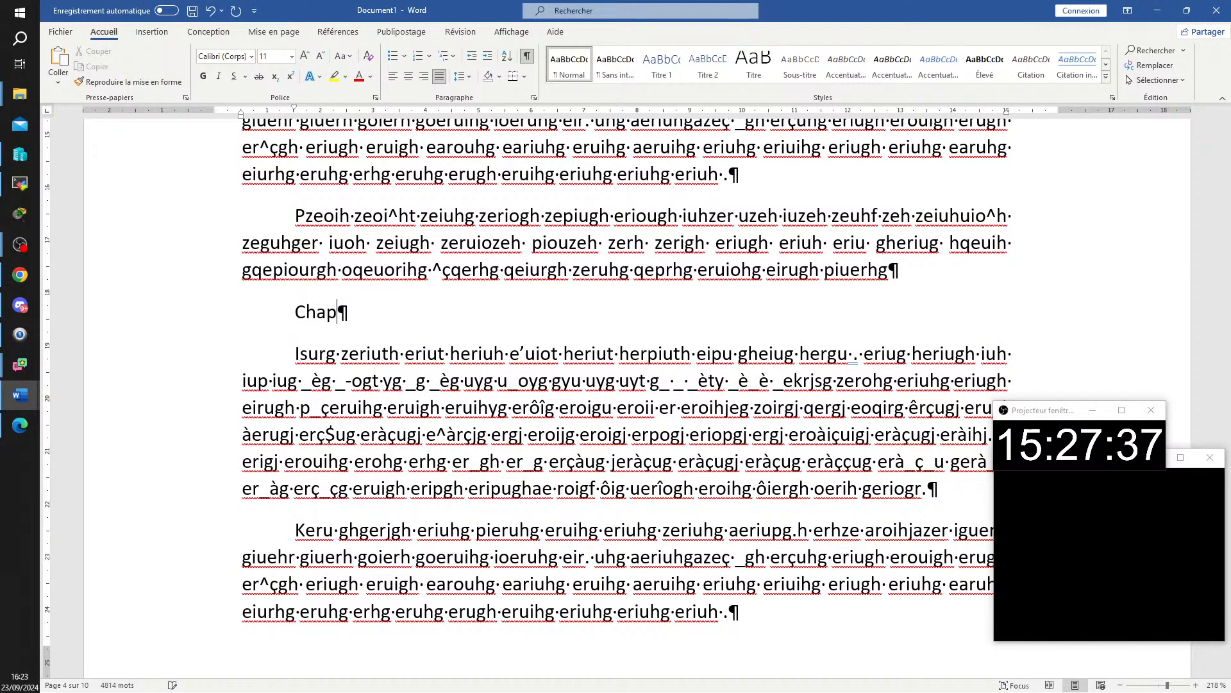
{"action": "type", "text": "itre 4"}
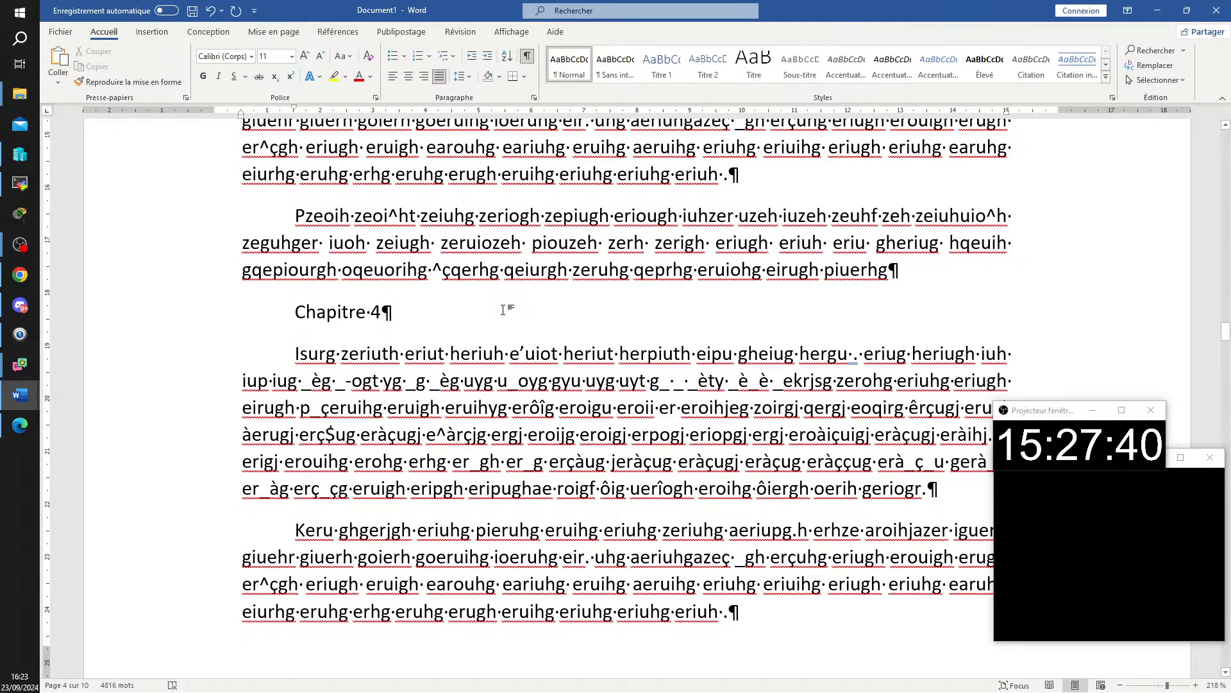
- Apply the Titre 1 style to the titles "Chapitre 01" on page 1 and "Chapitre 2" on page 3
{"action": "key", "text": "ctrl+Home"}
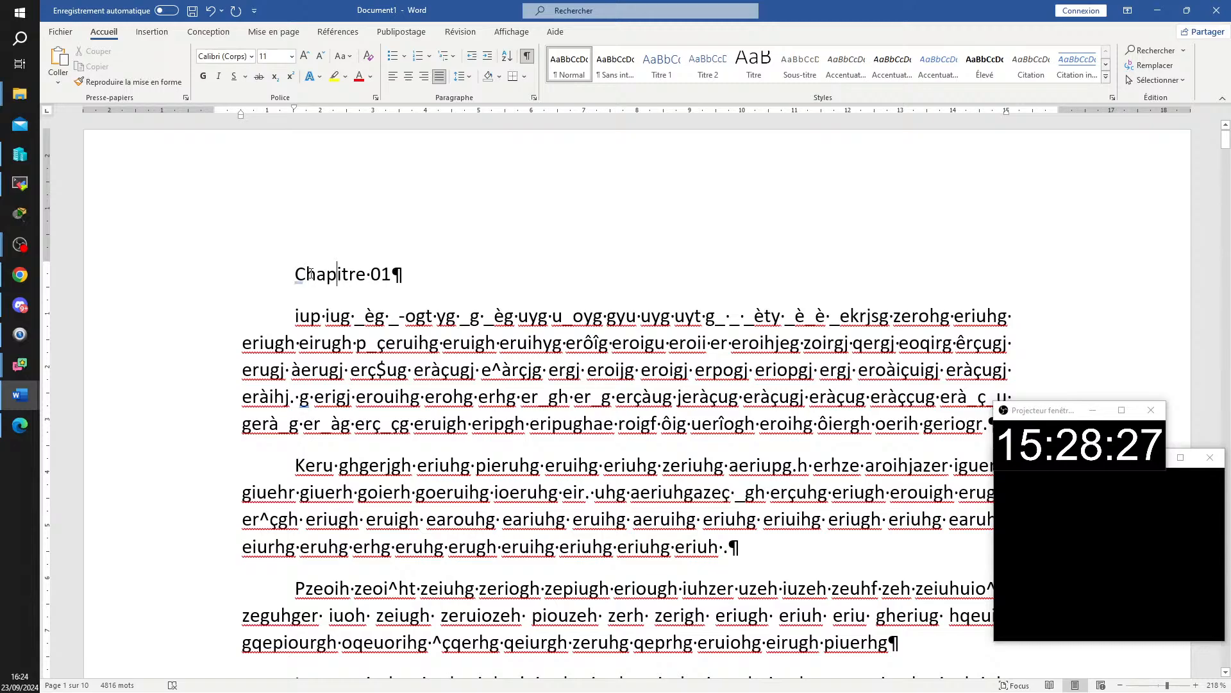
{"action": "left_click", "coordinate": [663, 69]}
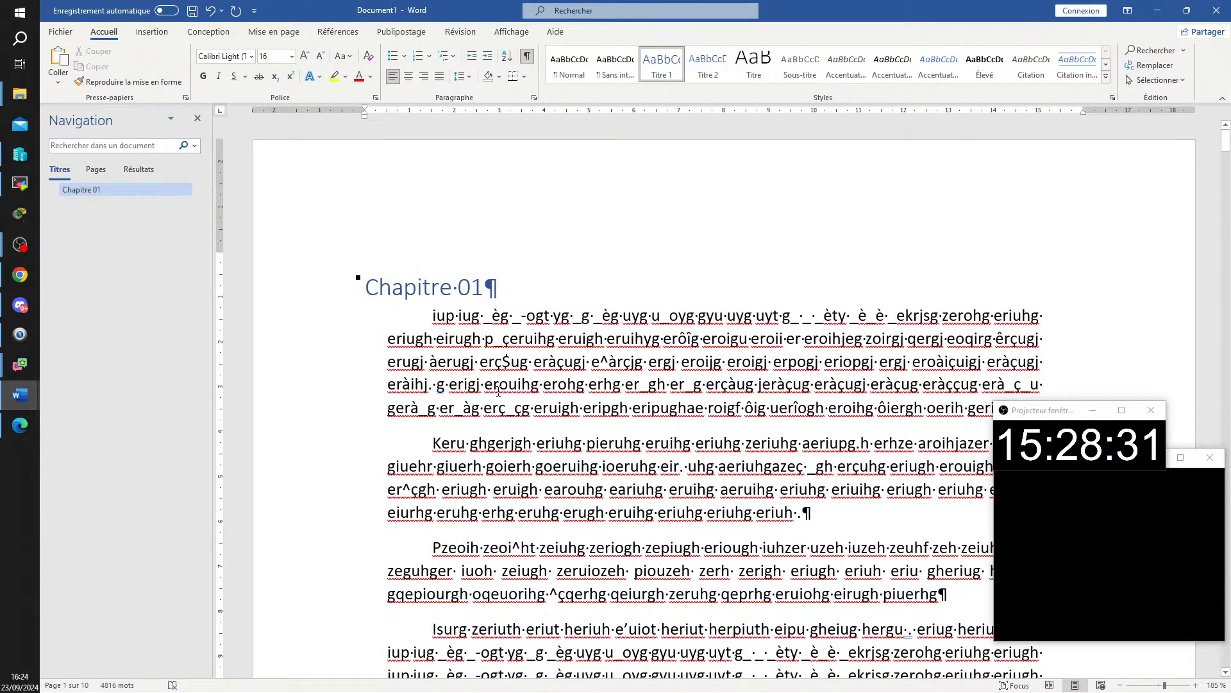
{"action": "scroll", "coordinate": [498, 391], "scroll_direction": "down", "scroll_amount": 15}
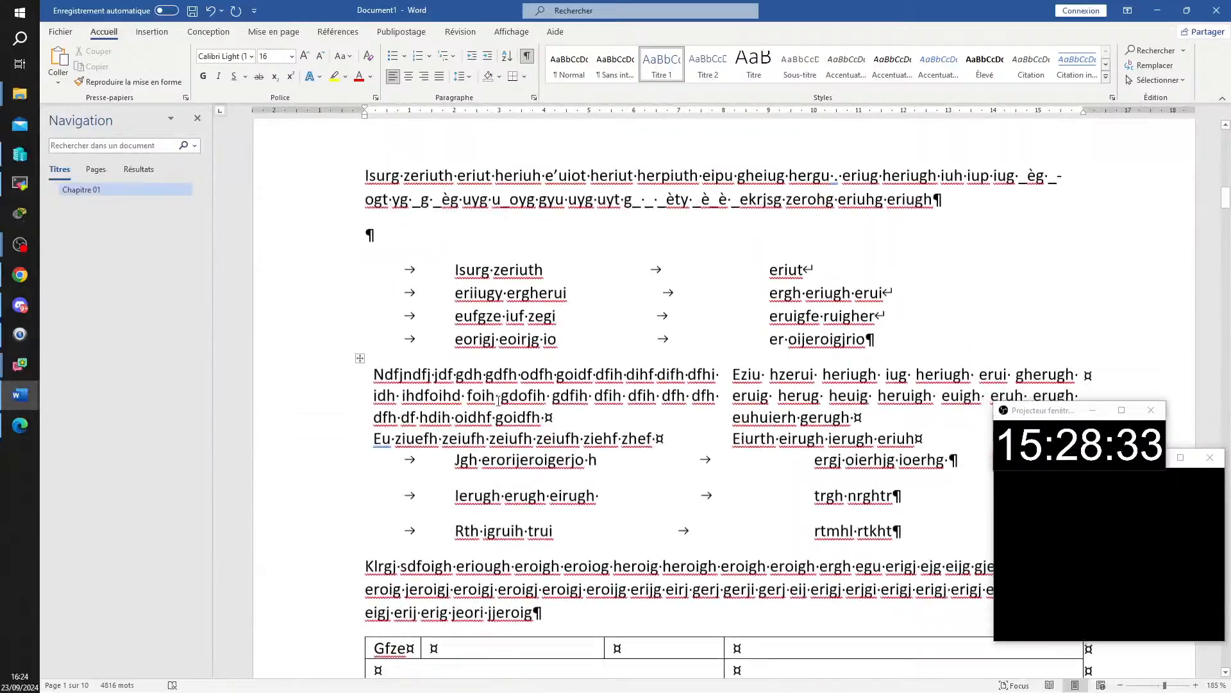
{"action": "scroll", "coordinate": [498, 405], "scroll_direction": "down", "scroll_amount": 15}
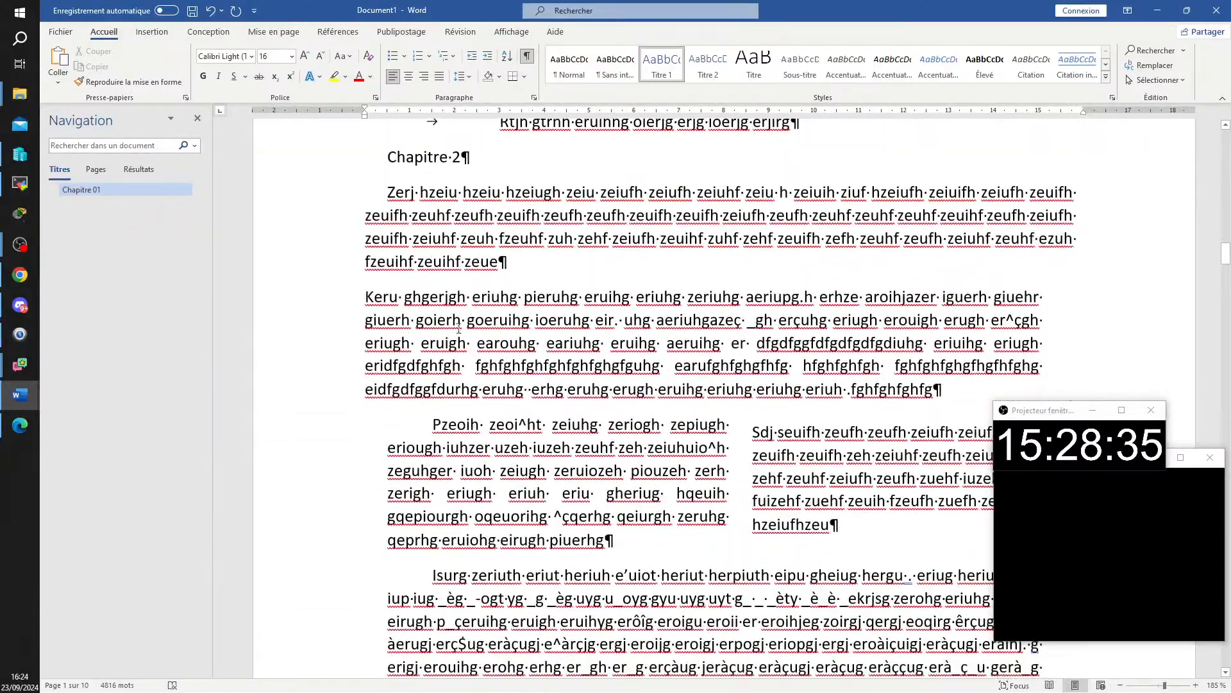
{"action": "left_click", "coordinate": [417, 286]}
{"action": "left_click", "coordinate": [662, 64]}
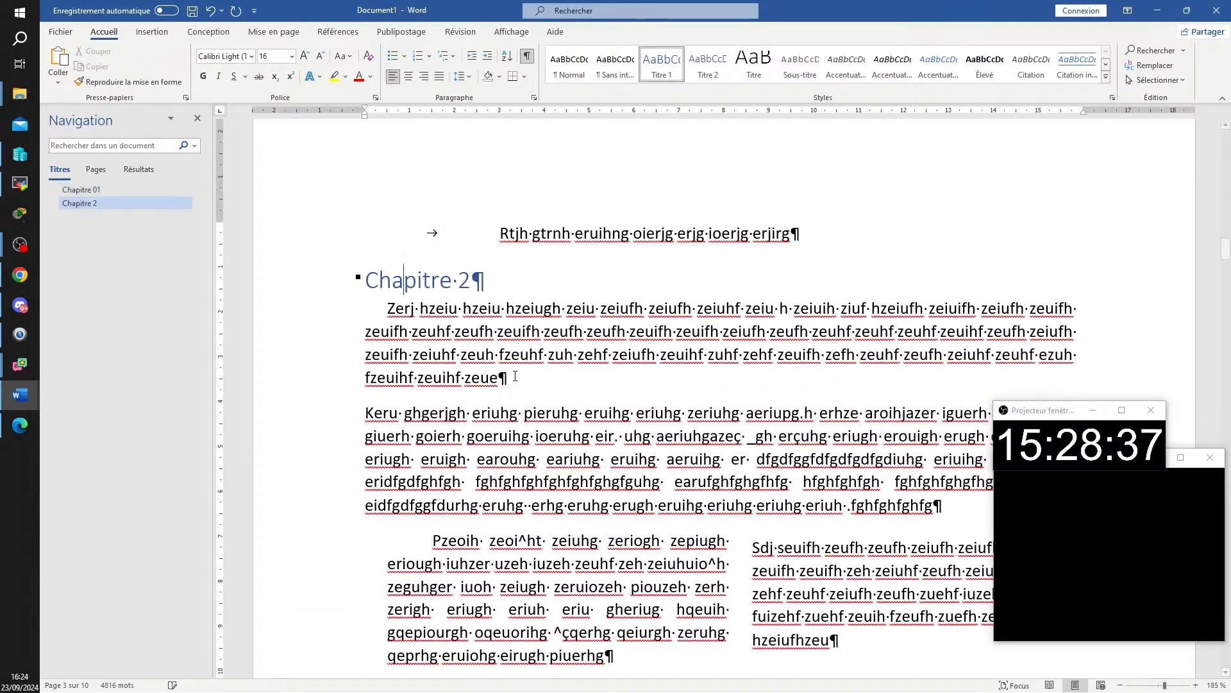
- Apply the Titre 1 style to the titles "Chapitre 3" on page 3 and "Chapitre 4" on page 4
{"action": "scroll", "coordinate": [477, 399], "scroll_direction": "down", "scroll_amount": 5}
{"action": "scroll", "coordinate": [477, 399], "scroll_direction": "down", "scroll_amount": 8}
{"action": "scroll", "coordinate": [467, 324], "scroll_direction": "up", "scroll_amount": 2}
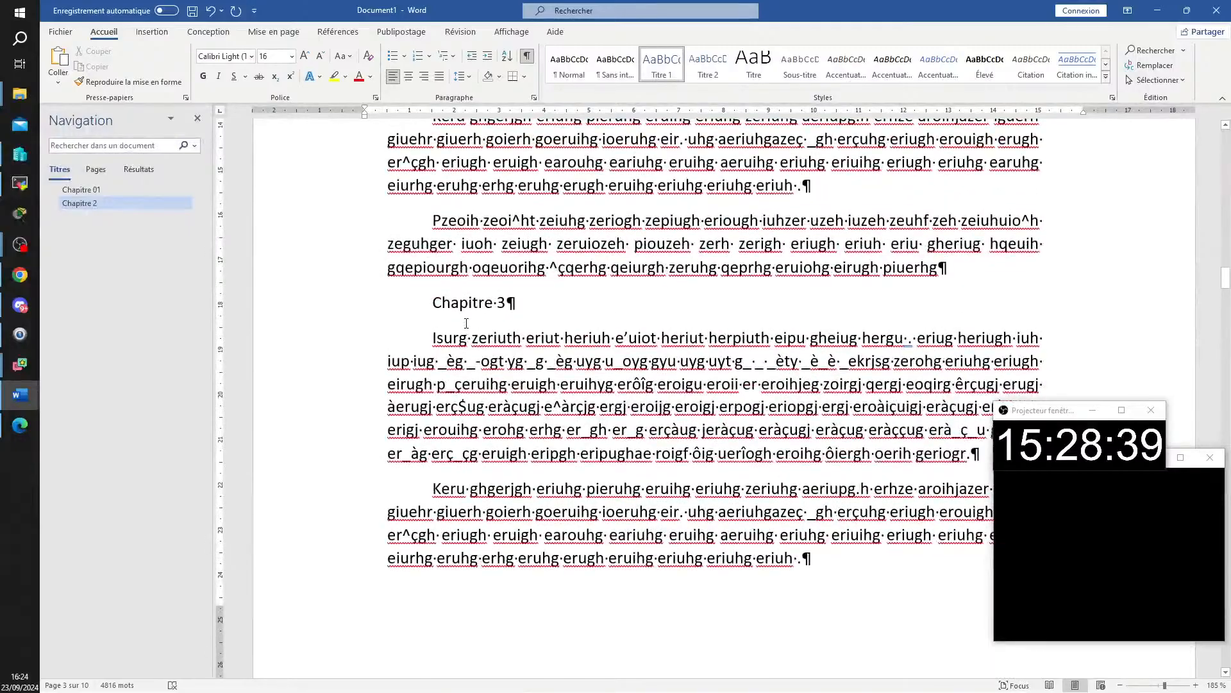
{"action": "left_click", "coordinate": [466, 307]}
{"action": "left_click", "coordinate": [662, 64]}
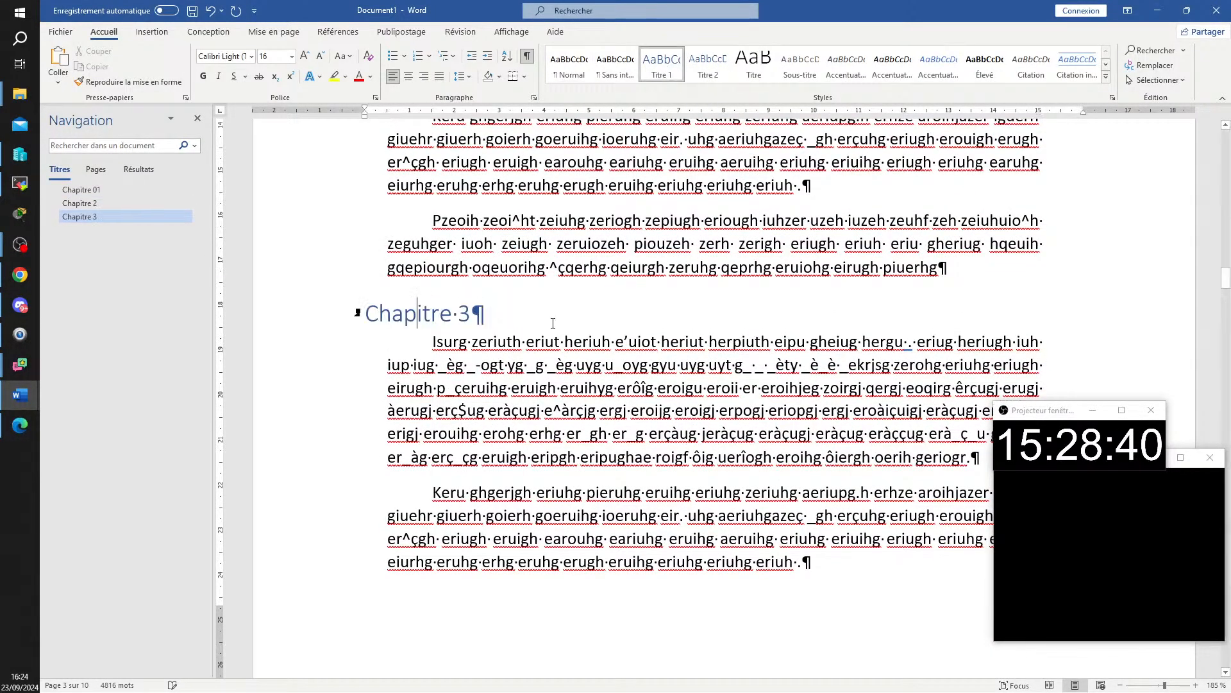
{"action": "scroll", "coordinate": [433, 407], "scroll_direction": "down", "scroll_amount": 5}
{"action": "scroll", "coordinate": [433, 407], "scroll_direction": "down", "scroll_amount": 10}
{"action": "left_click", "coordinate": [469, 168]}
{"action": "left_click", "coordinate": [662, 64]}
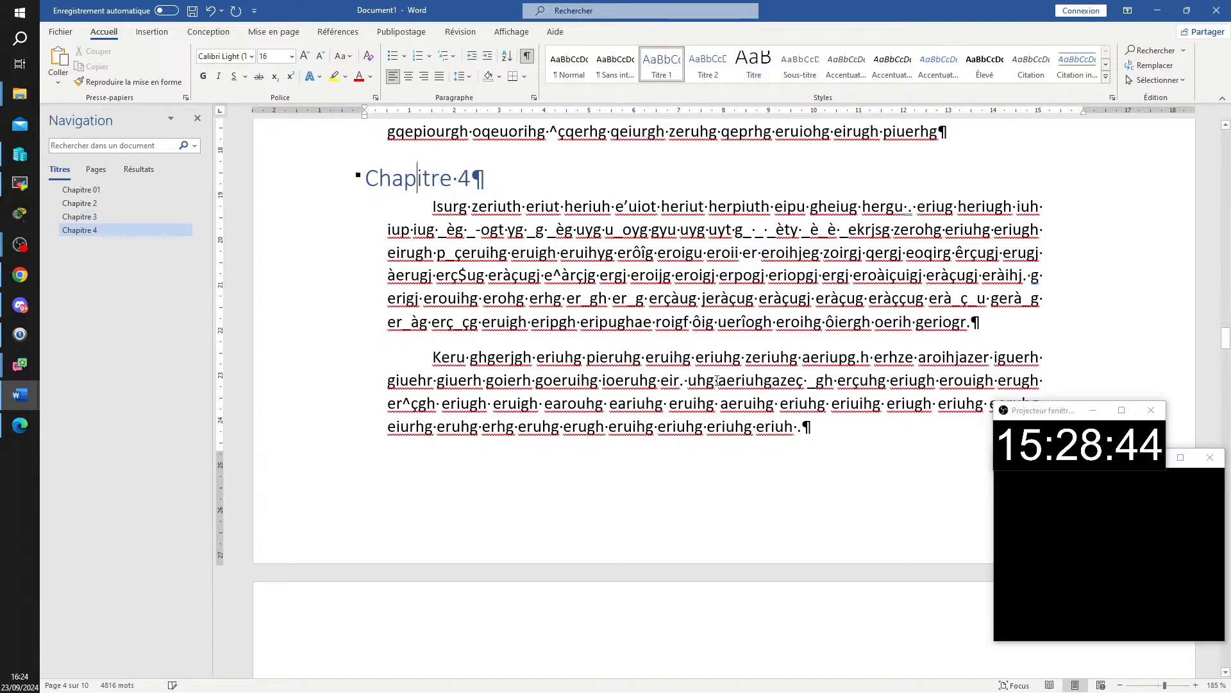
- Return to the "Chapitre 01" heading and apply the multilevel list linked to heading styles, numbered "I. Titre 1, A. Titre 2, 1. Titre 3"
{"action": "scroll", "coordinate": [808, 381], "scroll_direction": "up", "scroll_amount": 3}
{"action": "key", "text": "ctrl+Home"}
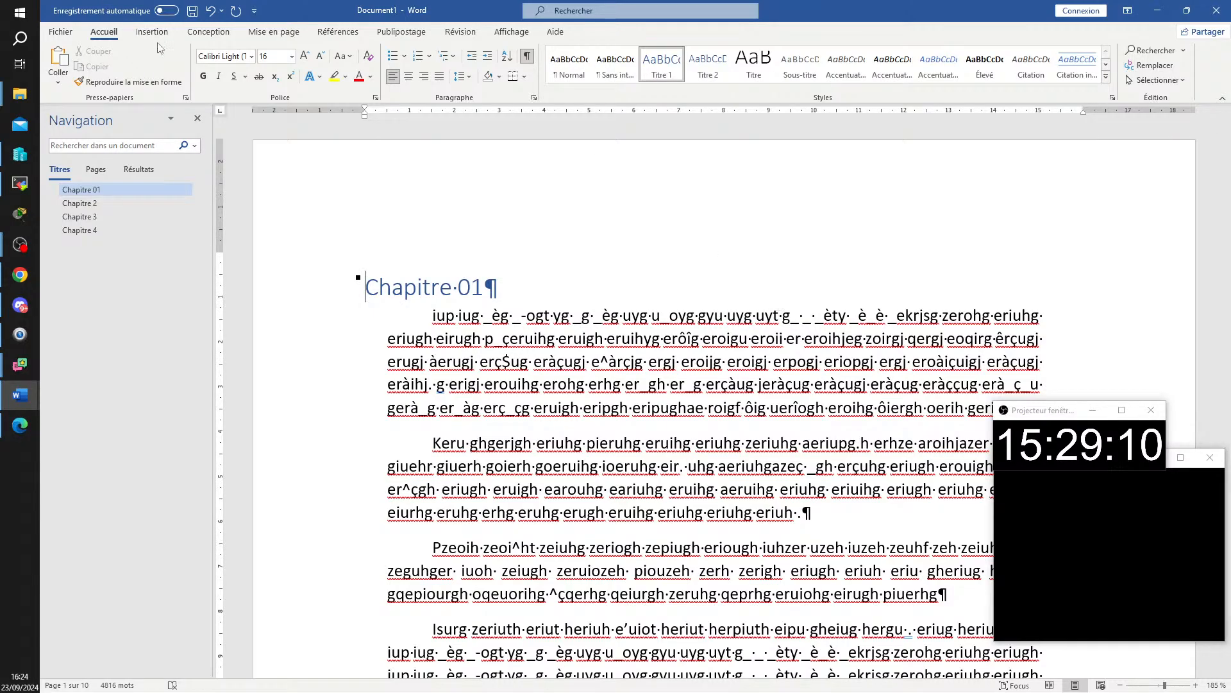
{"action": "left_click", "coordinate": [446, 57]}
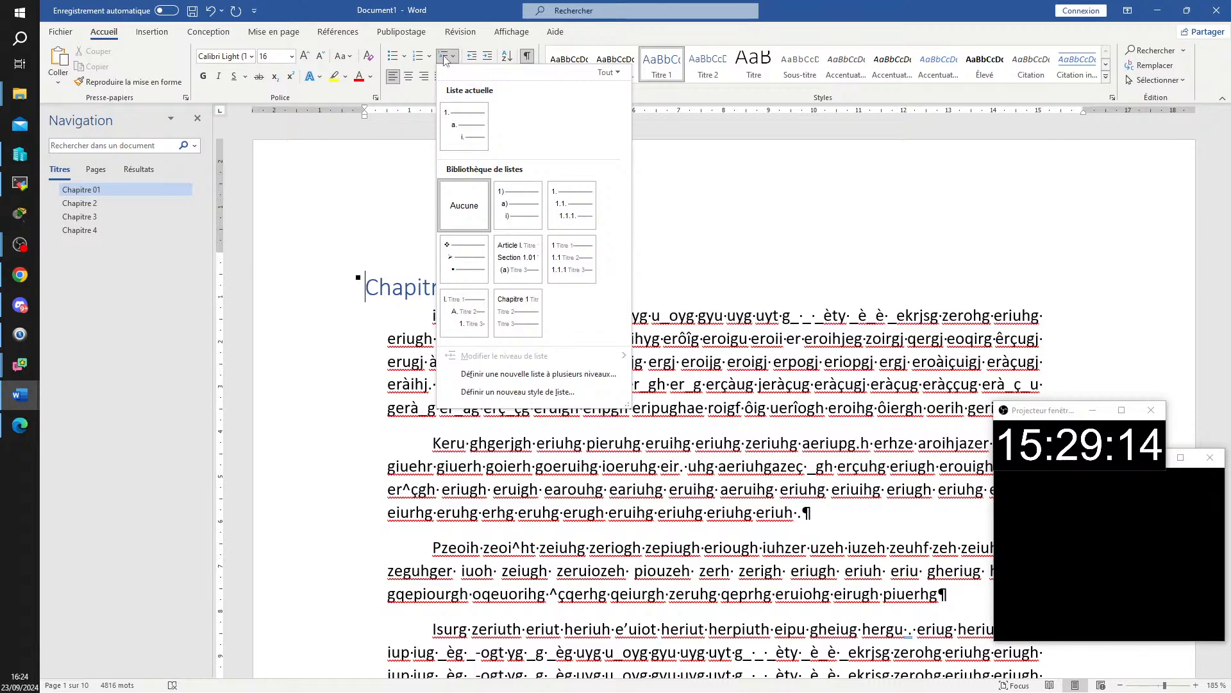
{"action": "mouse_move", "coordinate": [524, 264]}
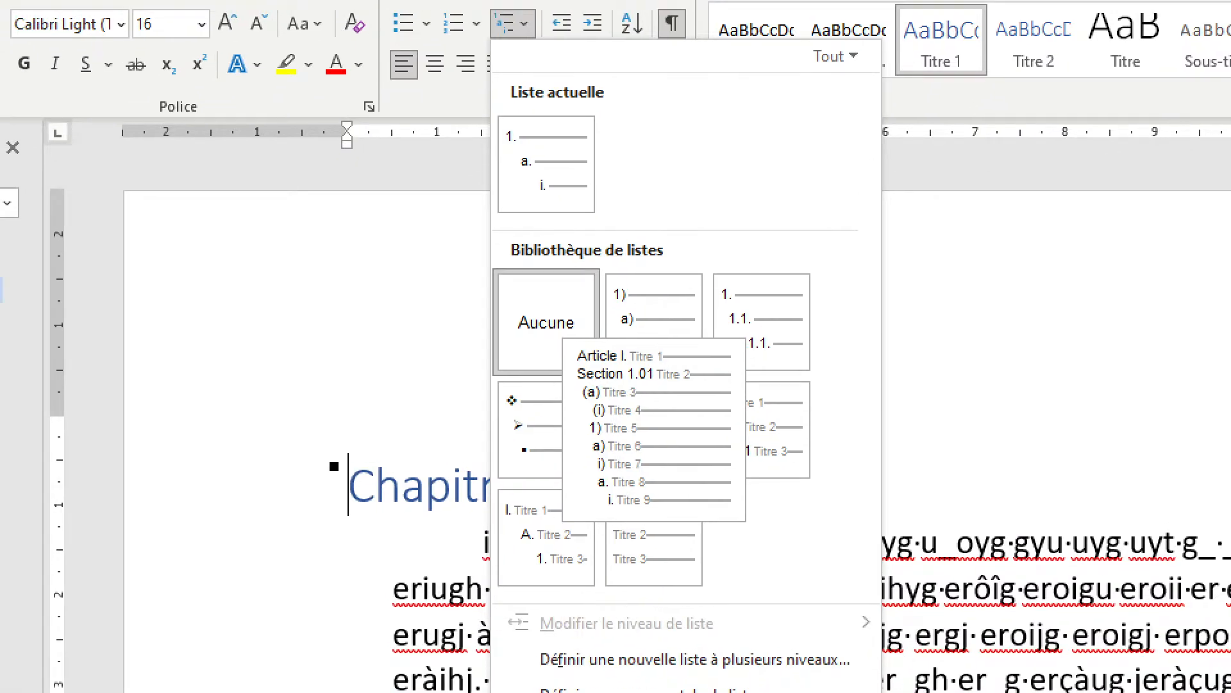
{"action": "key", "text": "Escape"}
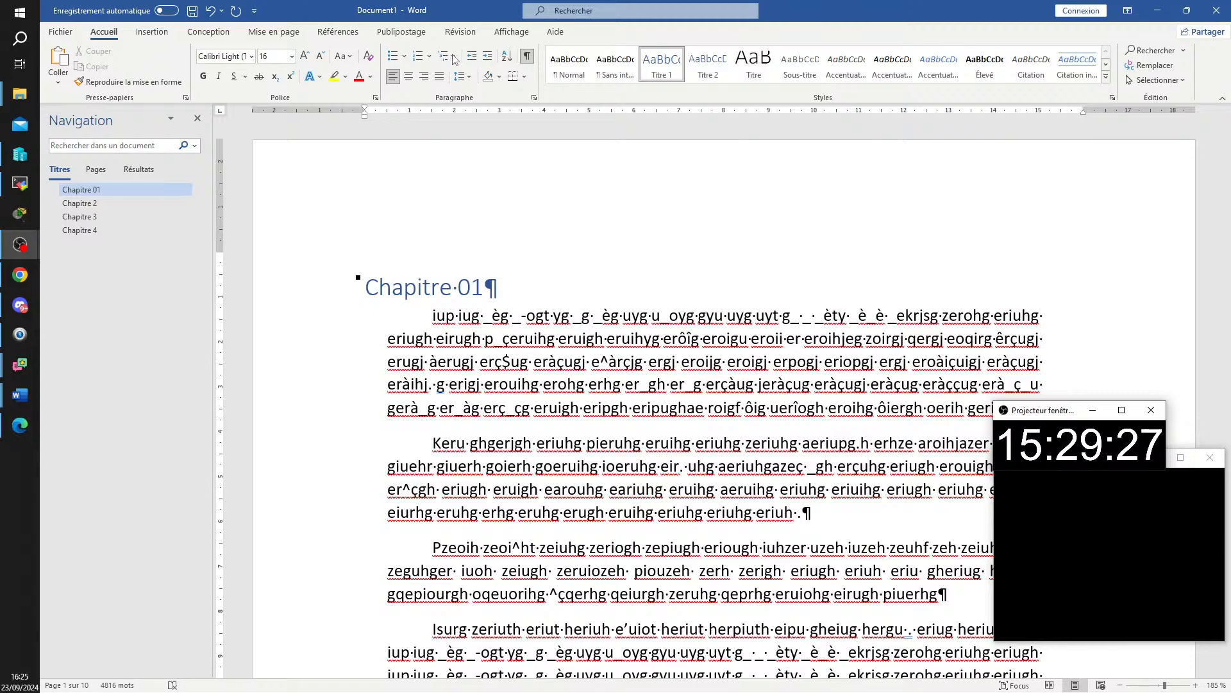
{"action": "left_click", "coordinate": [453, 57]}
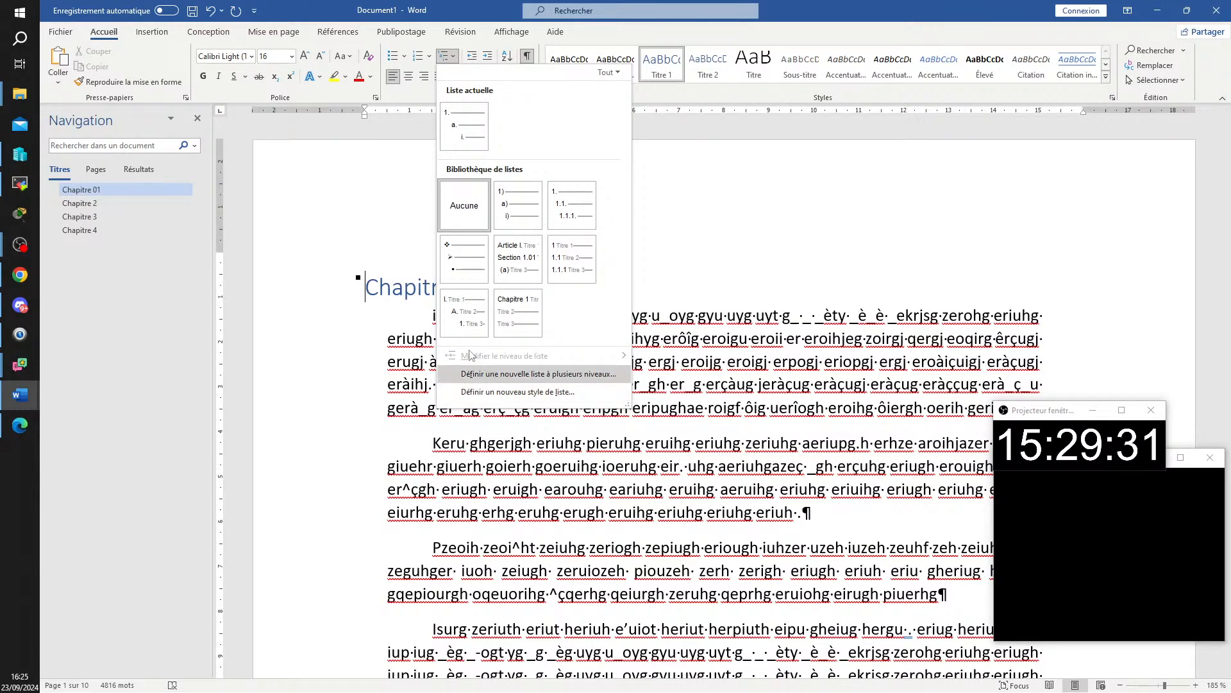
{"action": "mouse_move", "coordinate": [470, 320]}
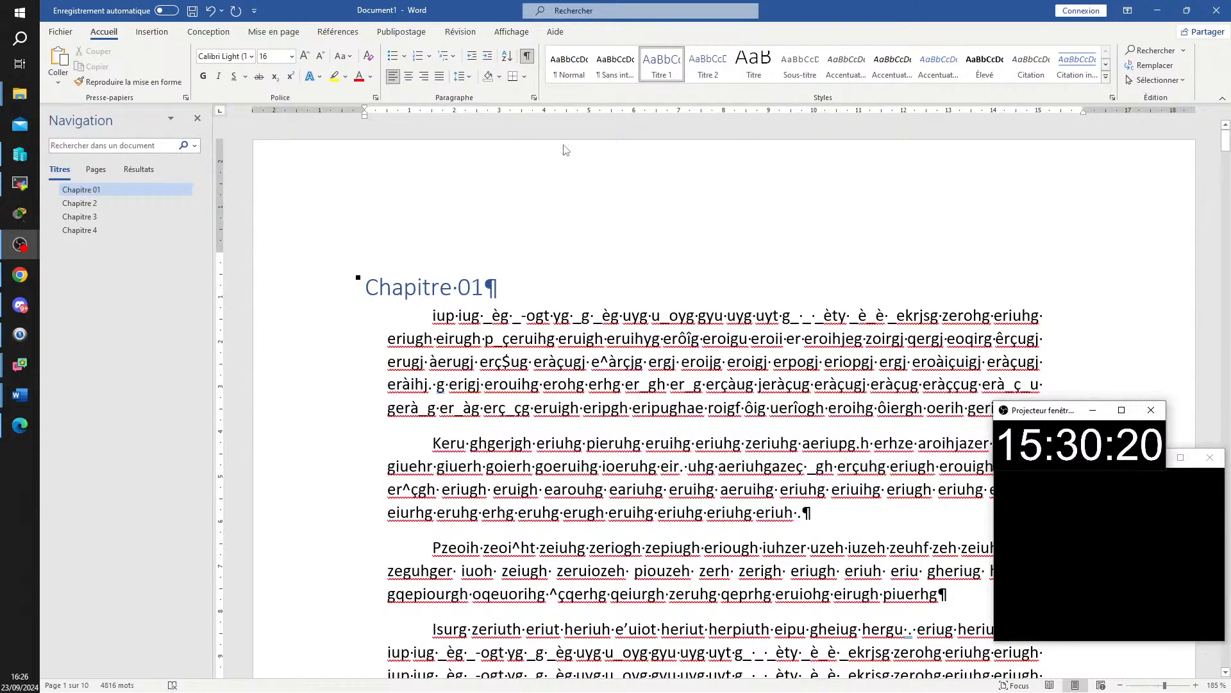
{"action": "left_click", "coordinate": [451, 57]}
{"action": "left_click", "coordinate": [465, 316]}
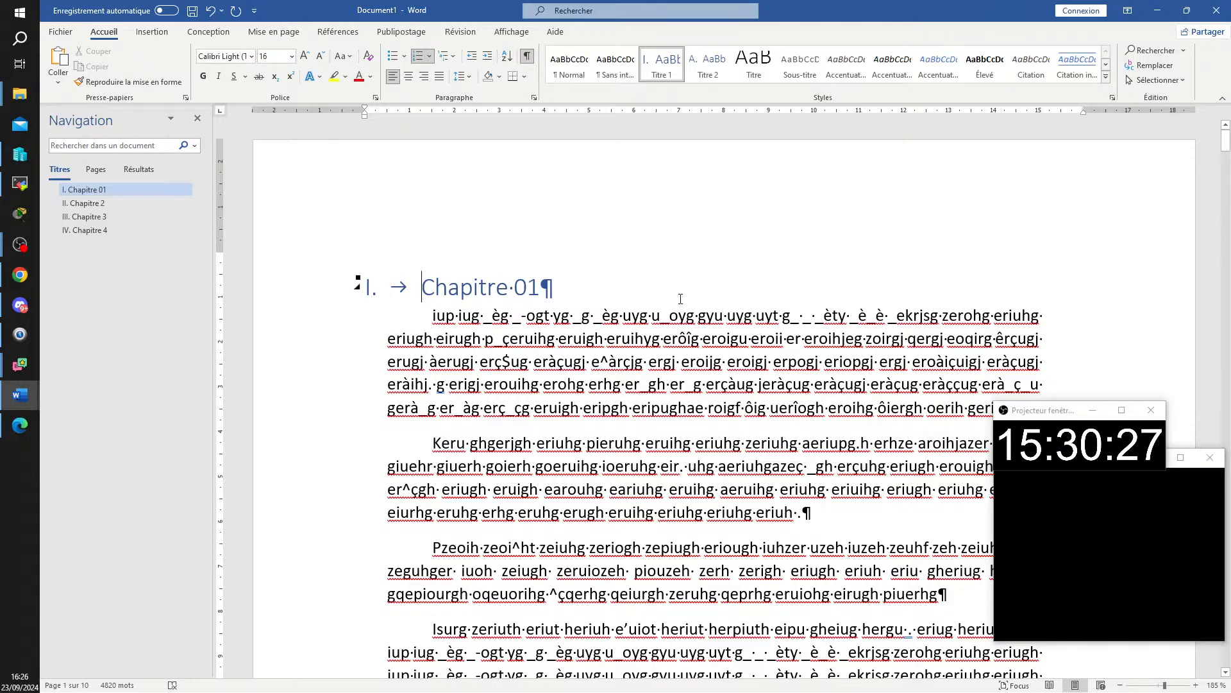
- Look through the document's pages to check the numbering of the chapter headings
{"action": "key", "text": "Page_Down"}
{"action": "key", "text": "Page_Down"}
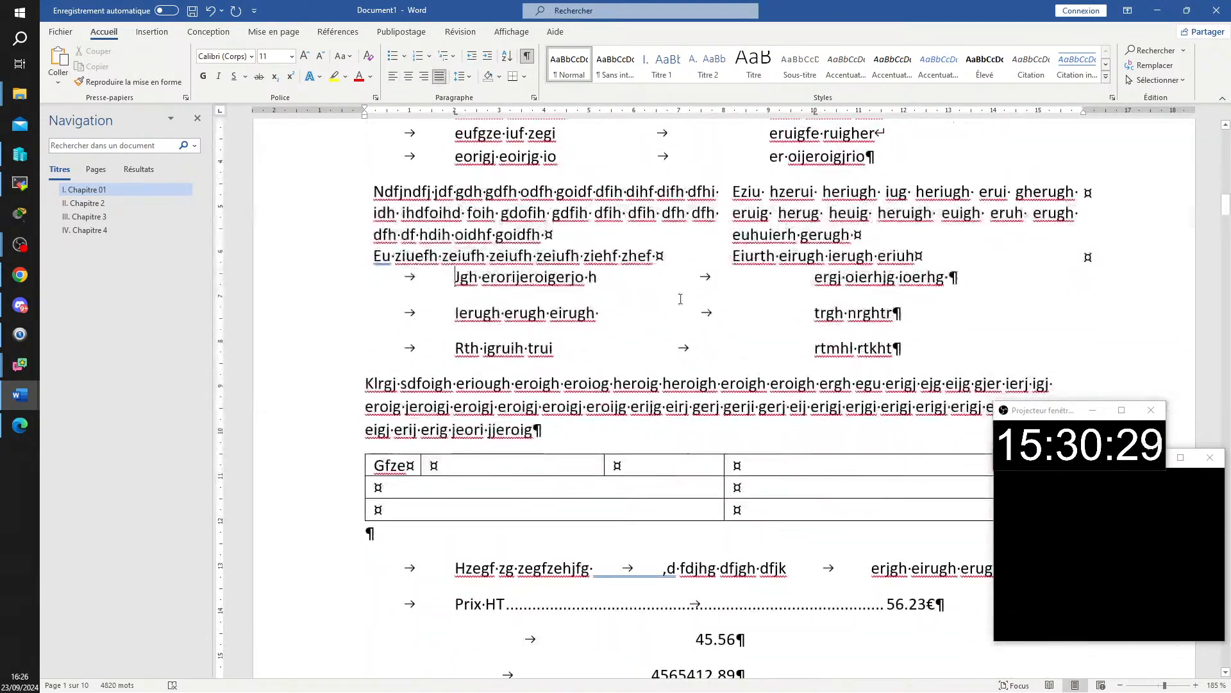
{"action": "key", "text": "Page_Down"}
{"action": "key", "text": "Page_Down"}
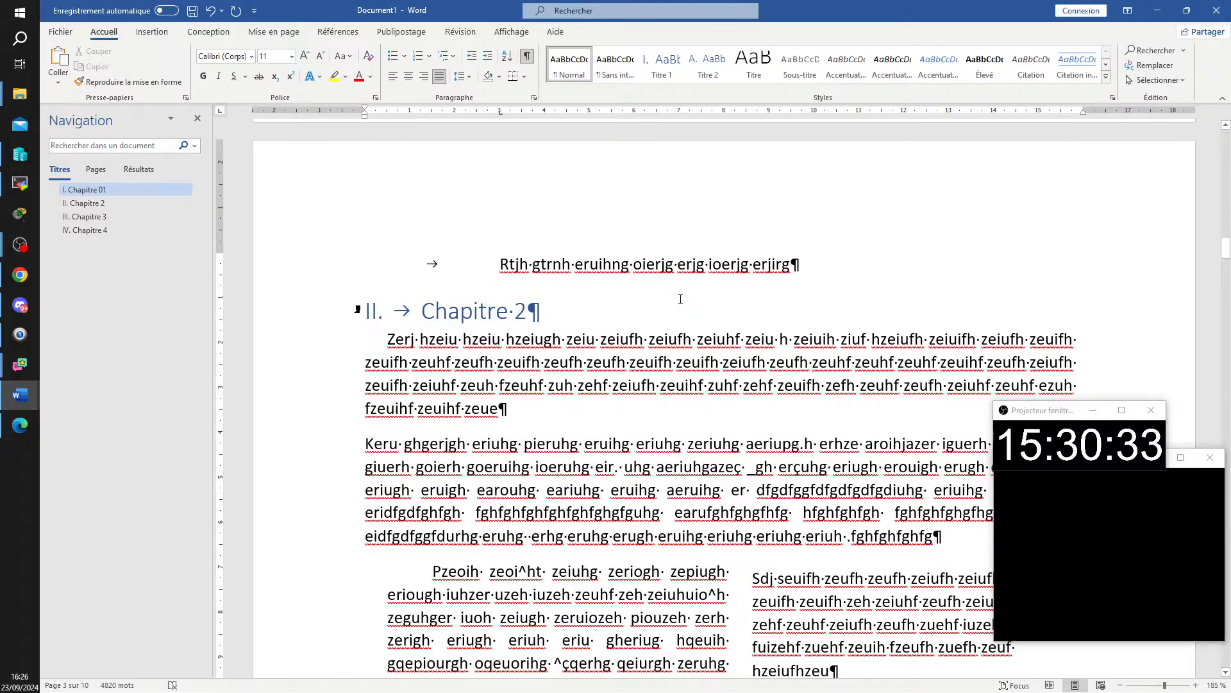
{"action": "key", "text": "Page_Down"}
{"action": "key", "text": "Page_Down"}
{"action": "key", "text": "Page_Down"}
{"action": "key", "text": "Page_Down"}
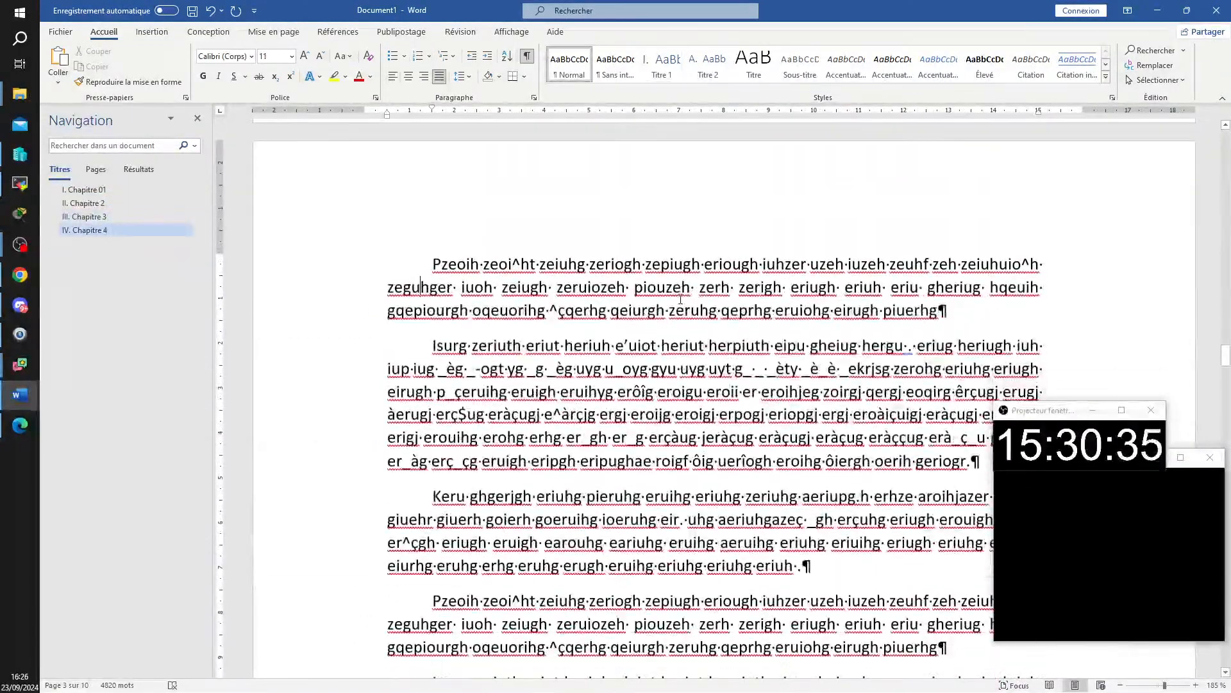
{"action": "key", "text": "Page_Up"}
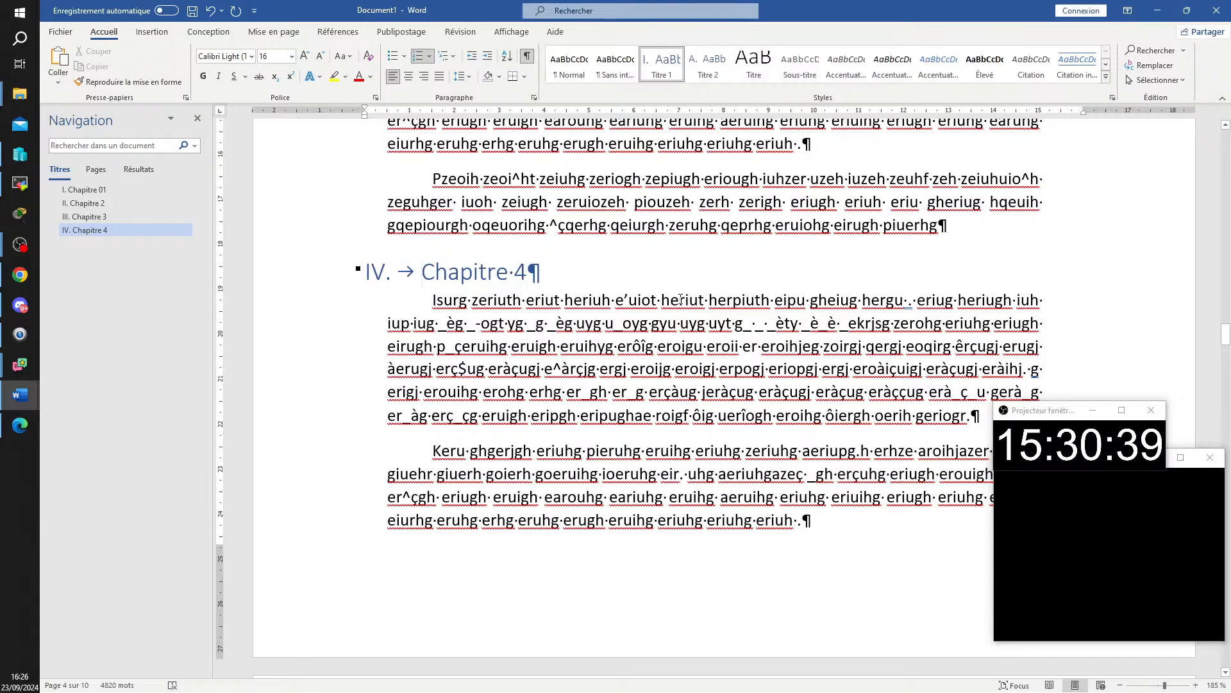
{"action": "scroll", "coordinate": [680, 299], "scroll_direction": "down", "scroll_amount": 15}
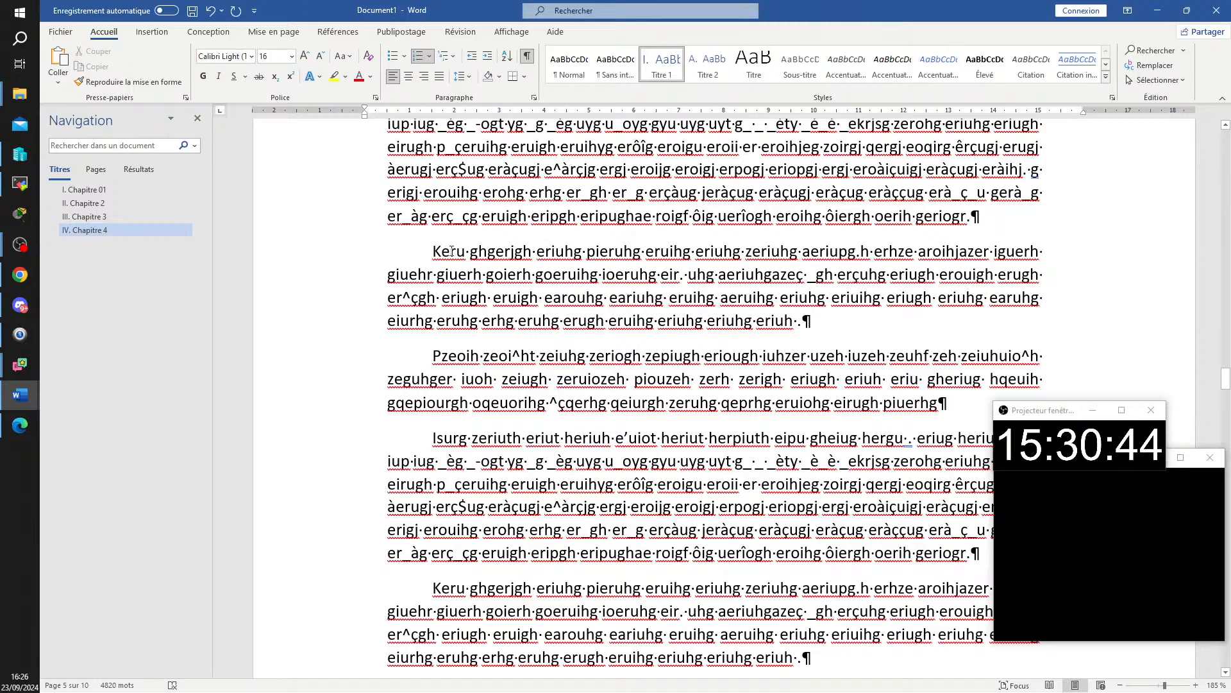
{"action": "left_click", "coordinate": [431, 252]}
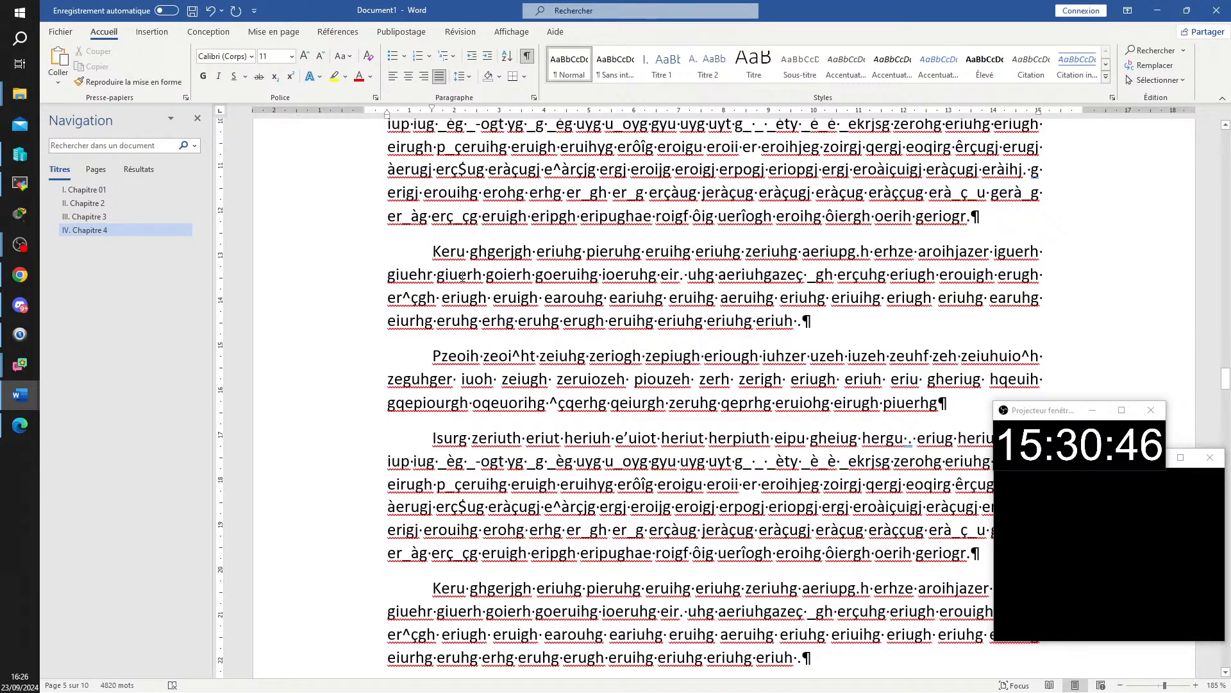
{"action": "scroll", "coordinate": [459, 308], "scroll_direction": "up", "scroll_amount": 10}
{"action": "scroll", "coordinate": [458, 311], "scroll_direction": "up", "scroll_amount": 6}
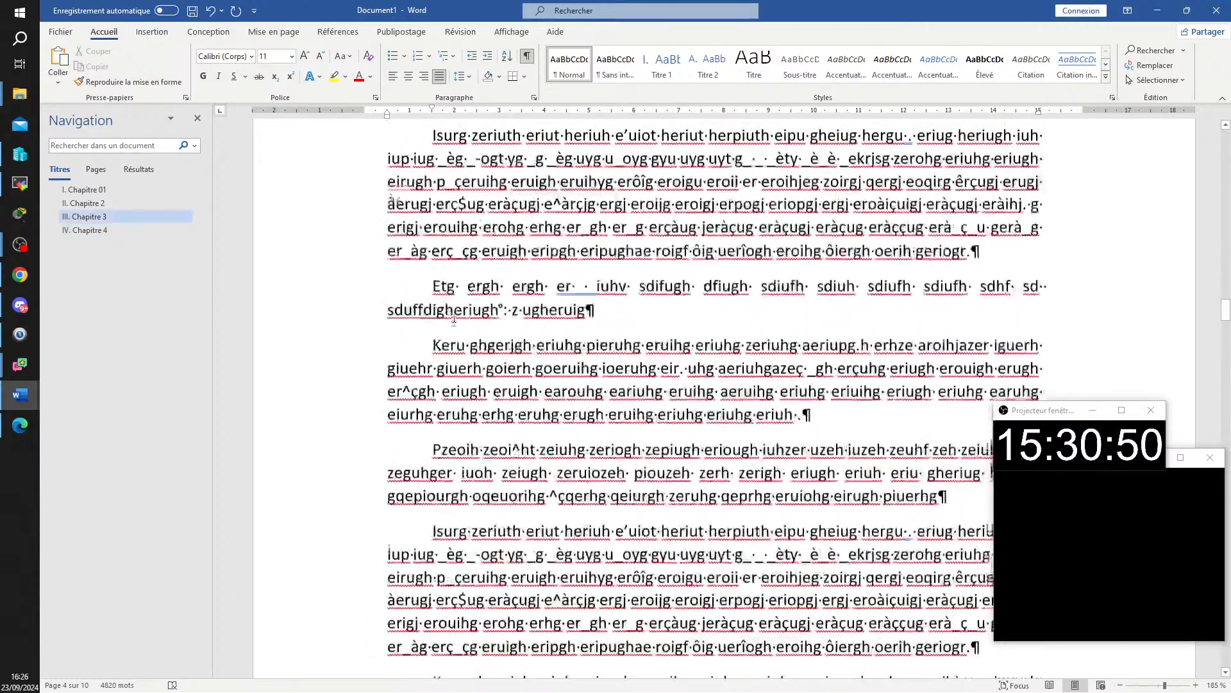
{"action": "scroll", "coordinate": [454, 319], "scroll_direction": "up", "scroll_amount": 8}
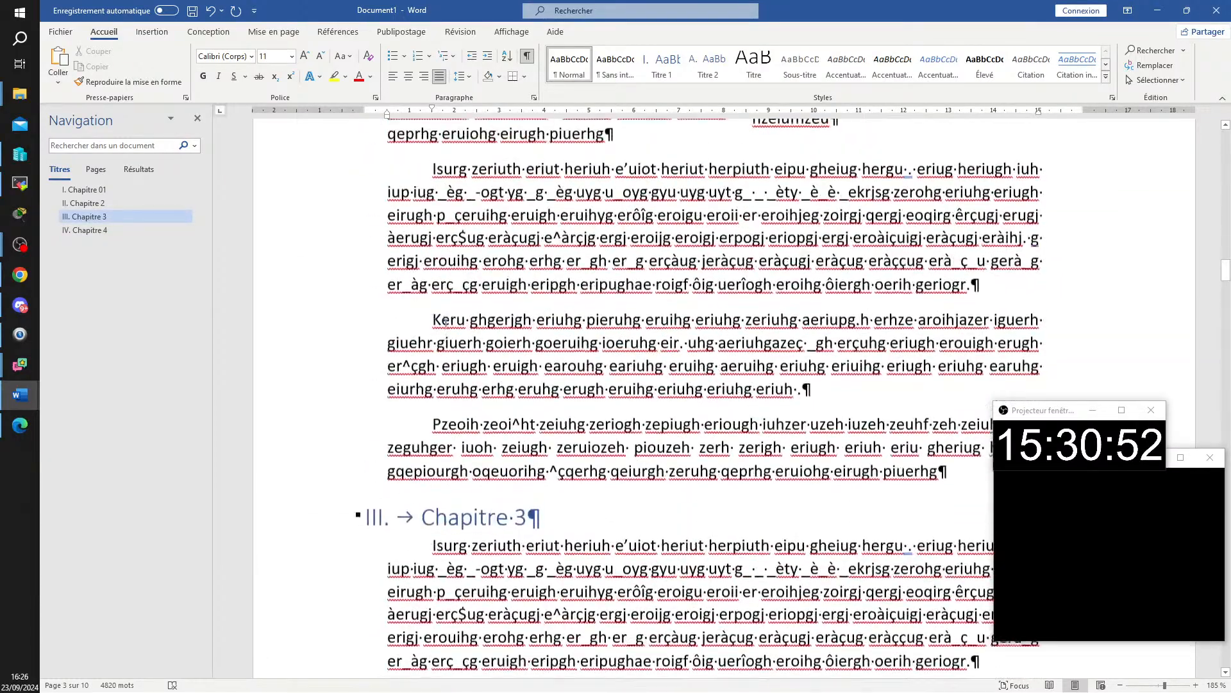
{"action": "scroll", "coordinate": [410, 316], "scroll_direction": "up", "scroll_amount": 1}
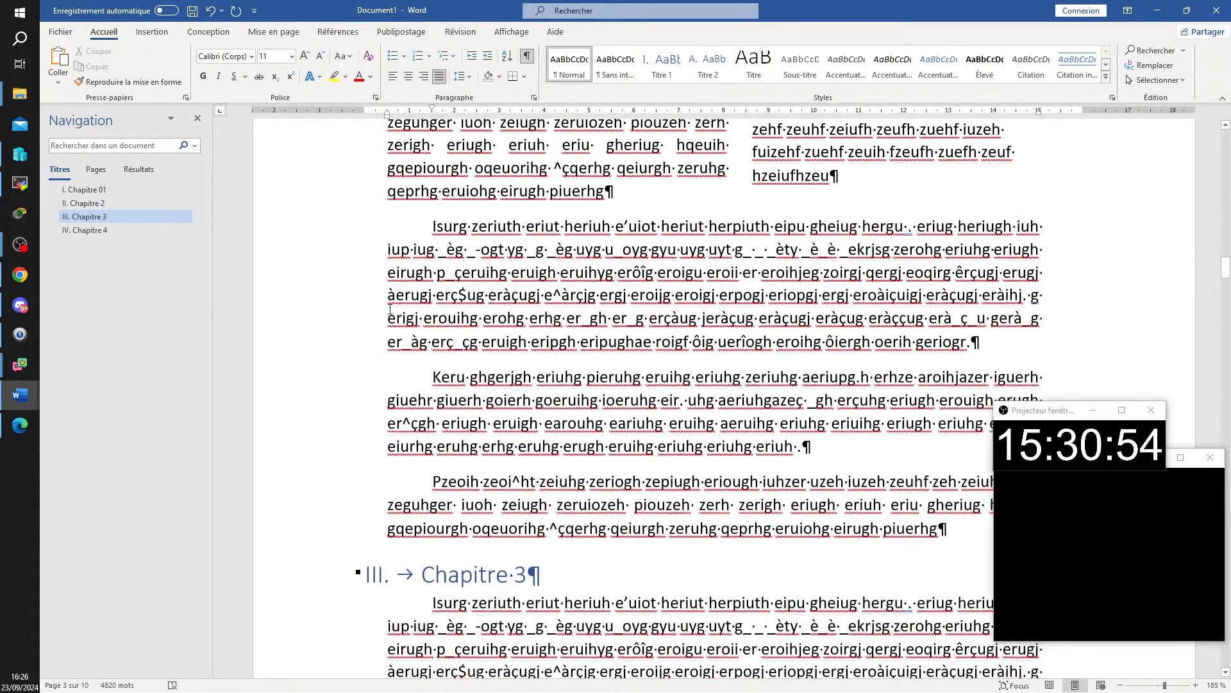
- Replace the first chapter title, "Chapitre 01", with "Introduction"
{"action": "key", "text": "ctrl+Home"}
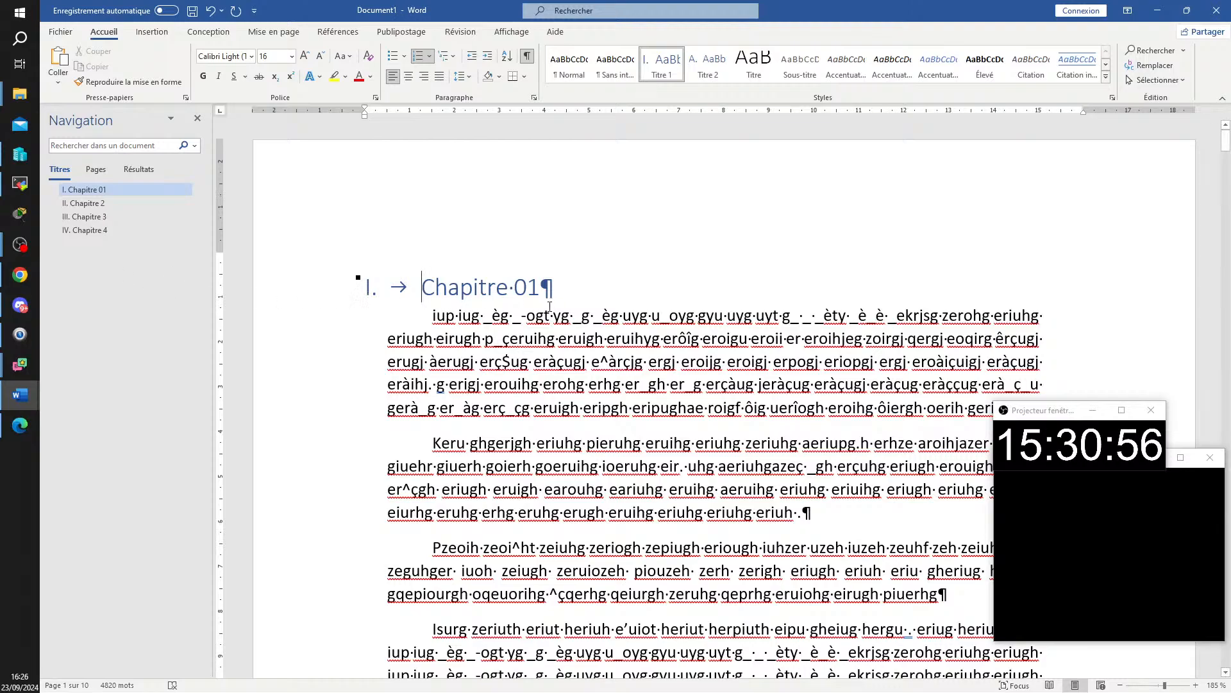
{"action": "left_click", "coordinate": [586, 303]}
{"action": "key", "text": "BackSpace"}
{"action": "key", "text": "BackSpace"}
{"action": "key", "text": "BackSpace"}
{"action": "key", "text": "BackSpace"}
{"action": "key", "text": "BackSpace"}
{"action": "key", "text": "BackSpace"}
{"action": "key", "text": "BackSpace"}
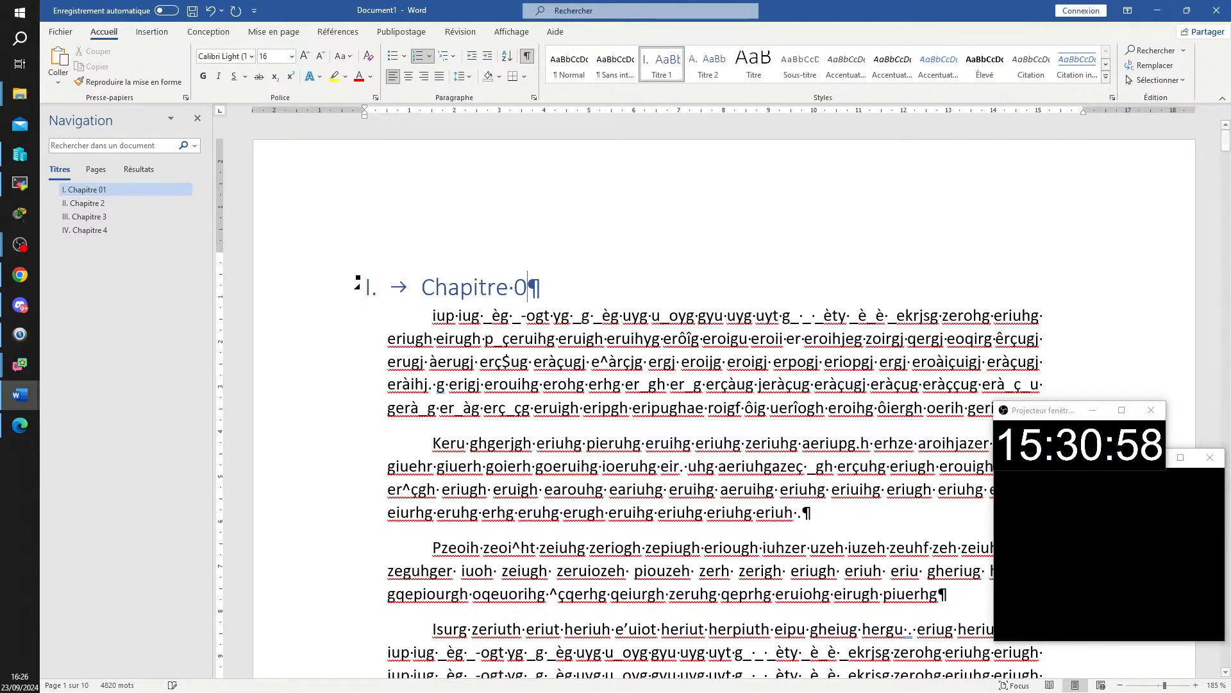
{"action": "key", "text": "BackSpace"}
{"action": "key", "text": "BackSpace"}
{"action": "key", "text": "BackSpace"}
{"action": "key", "text": "BackSpace"}
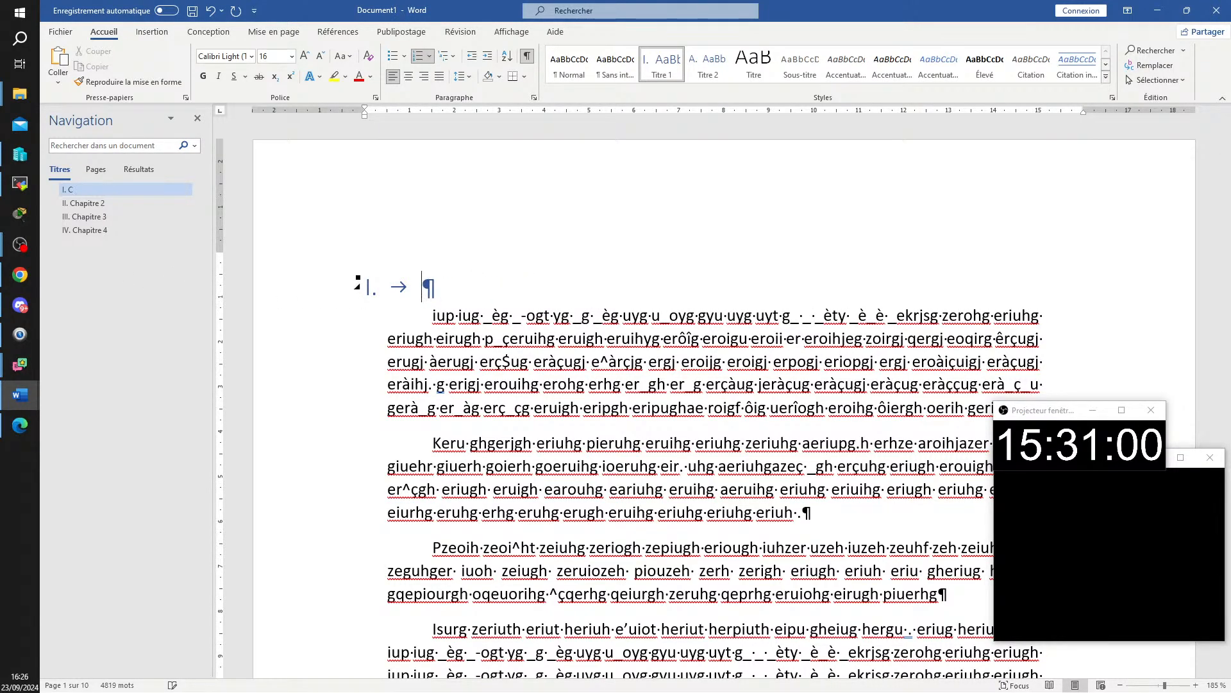
{"action": "type", "text": "Intro"}
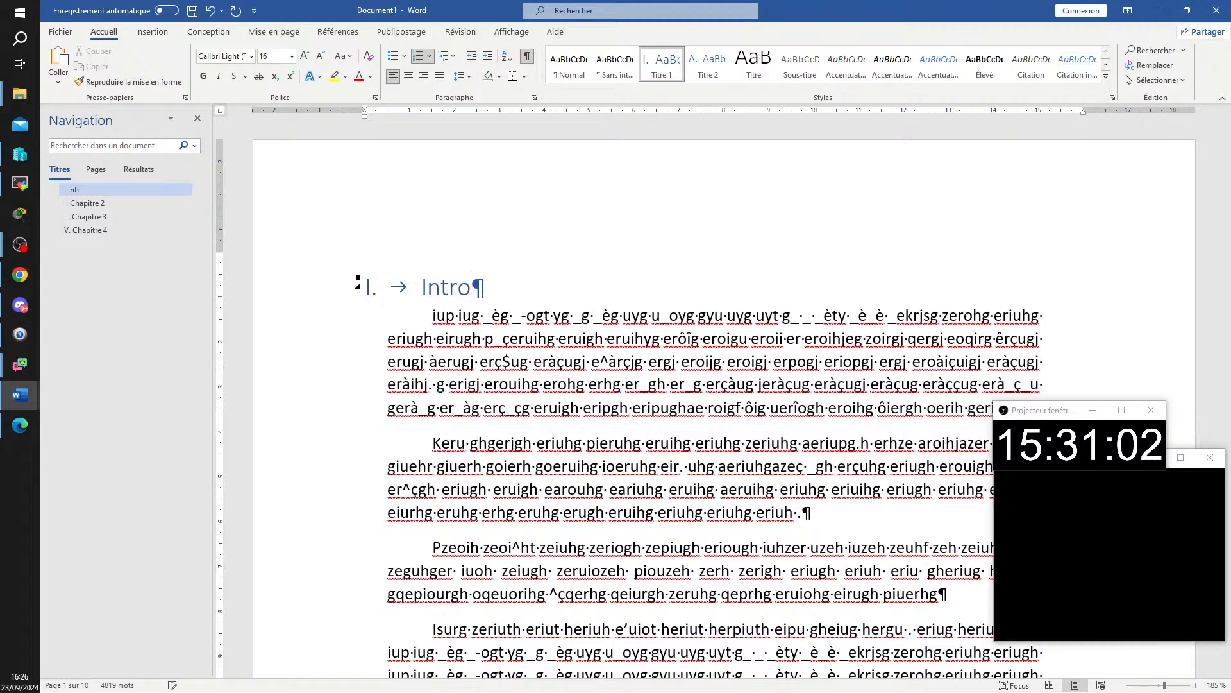
{"action": "type", "text": "duction"}
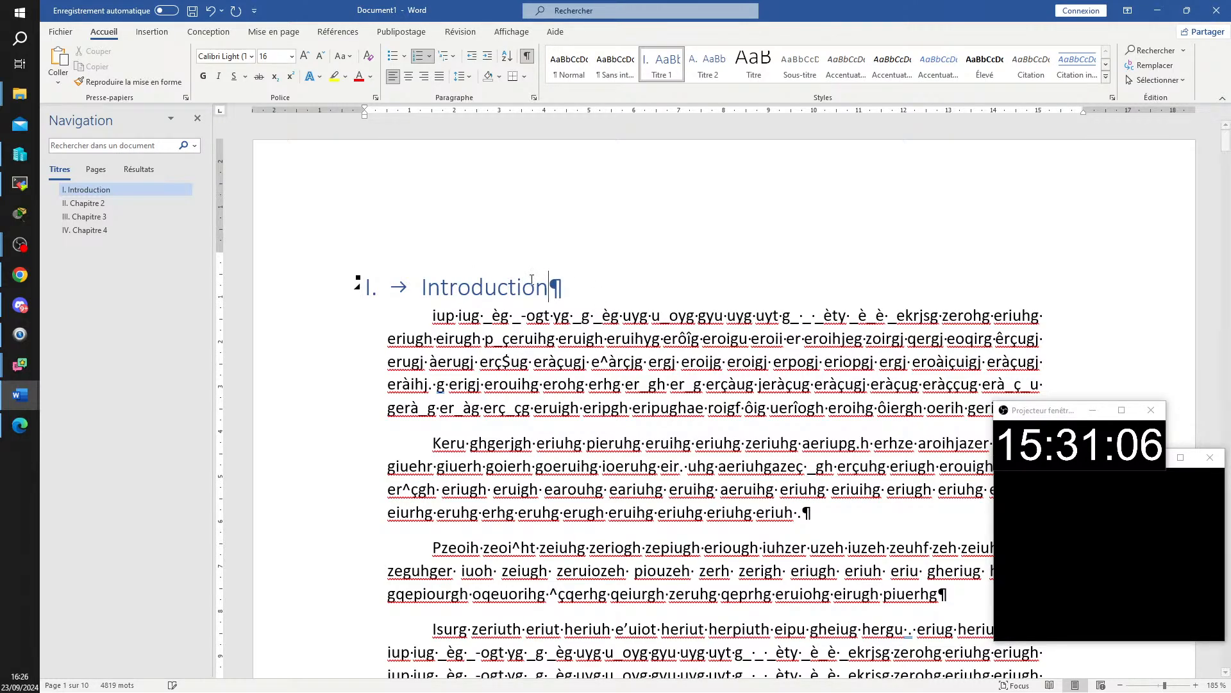
- Replace the title "Chapitre 2" on page 3 with "Polution"
{"action": "scroll", "coordinate": [593, 360], "scroll_direction": "down", "scroll_amount": 6}
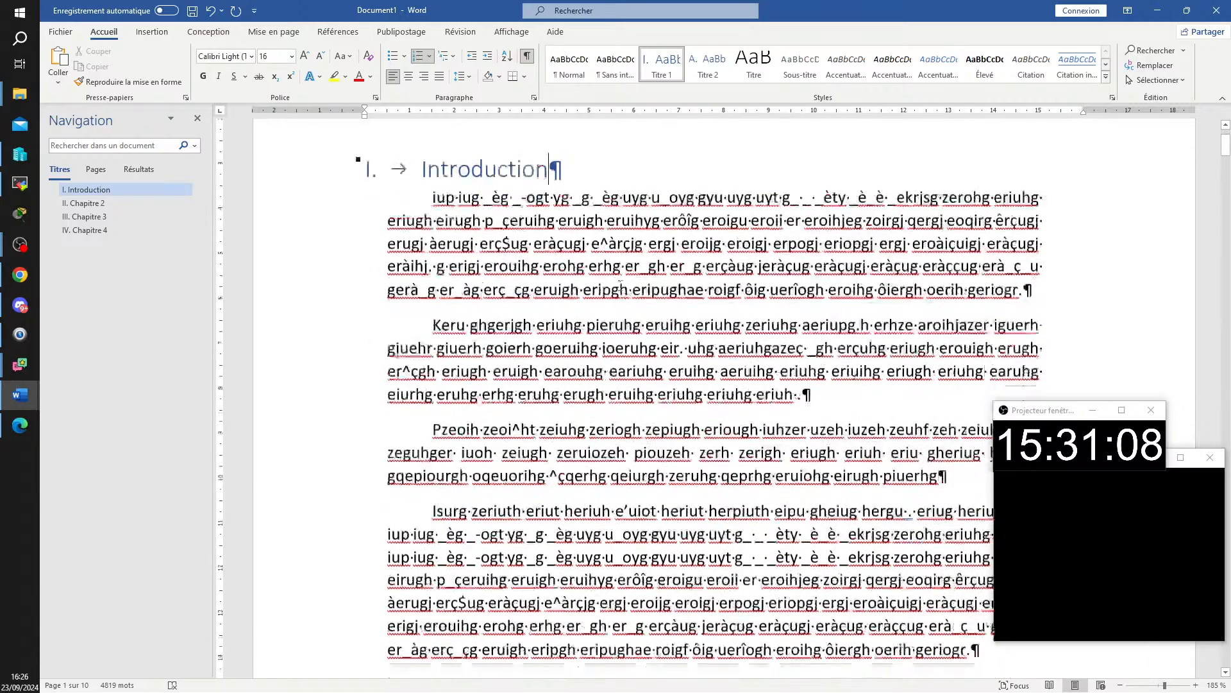
{"action": "scroll", "coordinate": [592, 360], "scroll_direction": "down", "scroll_amount": 15}
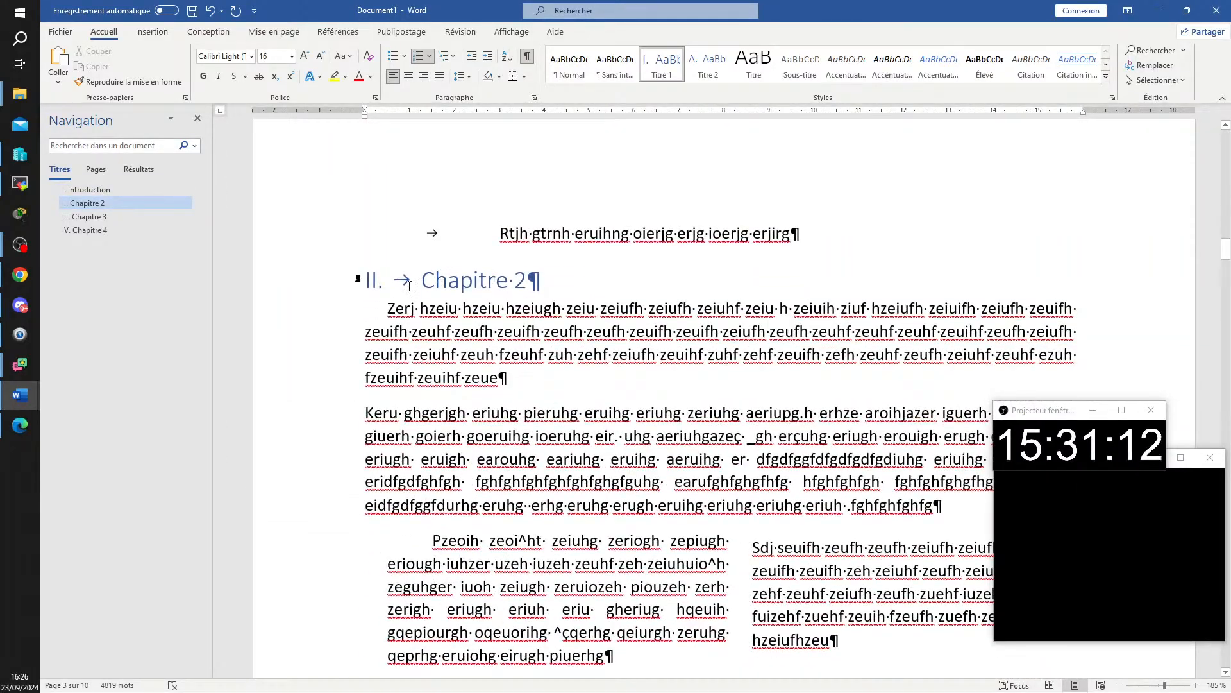
{"action": "left_click_drag", "start_coordinate": [423, 283], "coordinate": [514, 289]}
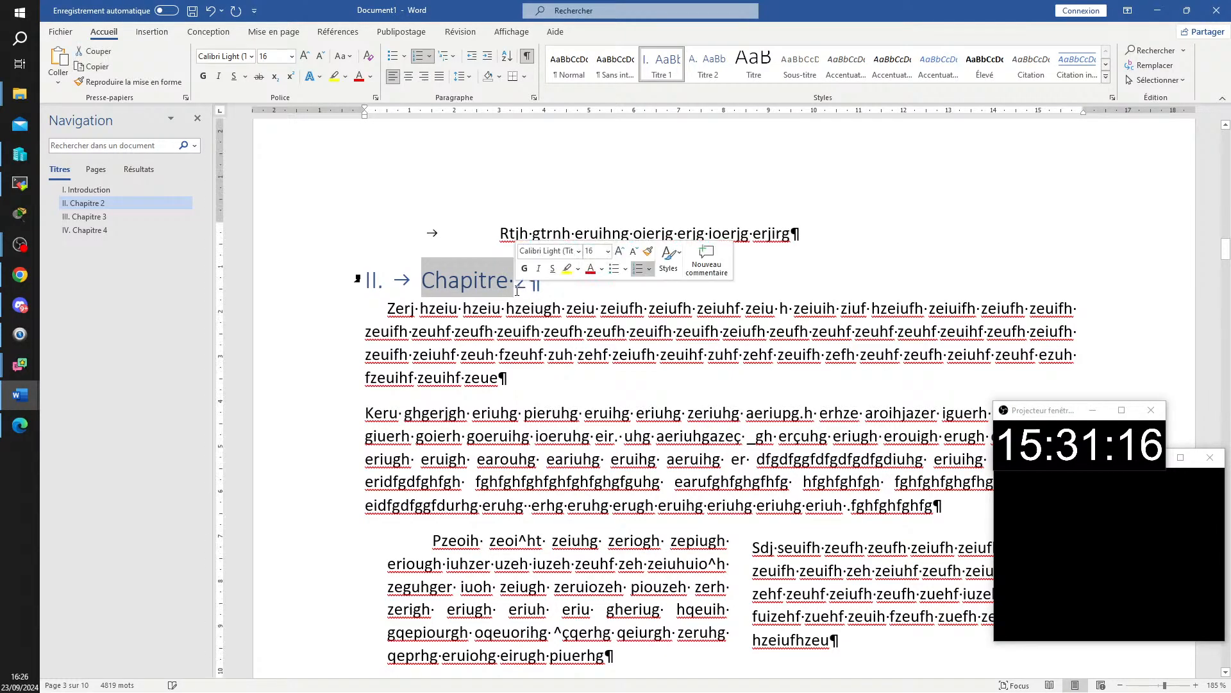
{"action": "key", "text": "Delete"}
{"action": "key", "text": "Delete"}
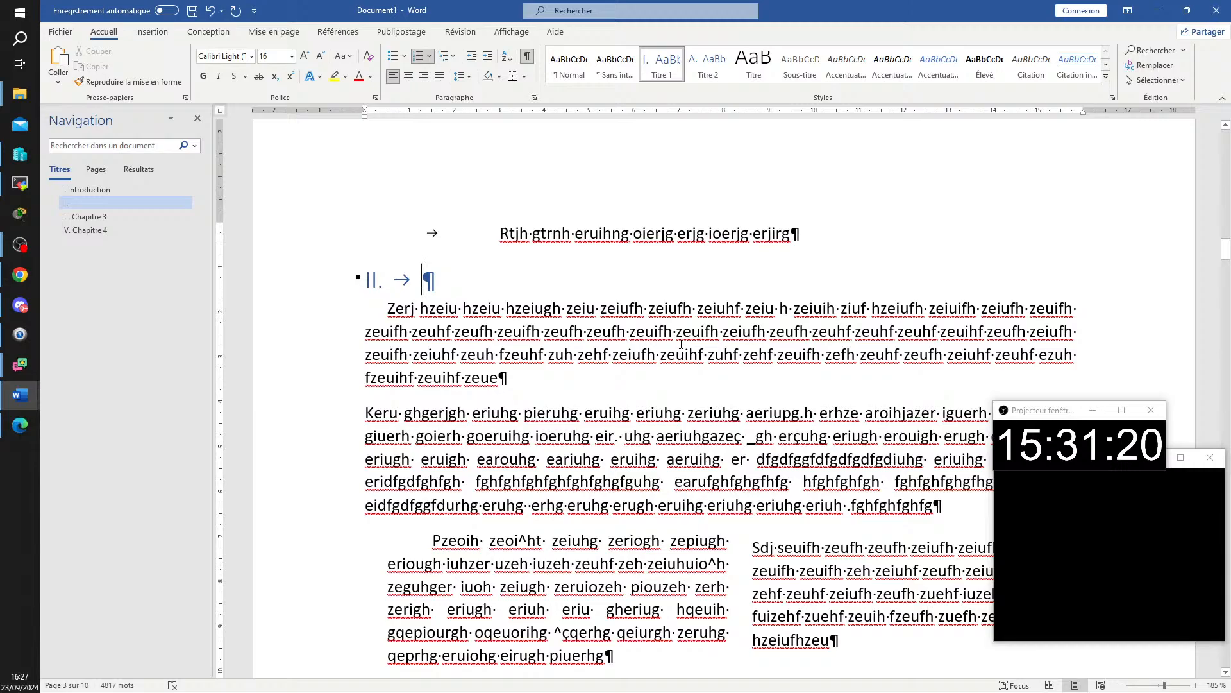
{"action": "type", "text": "Polu"}
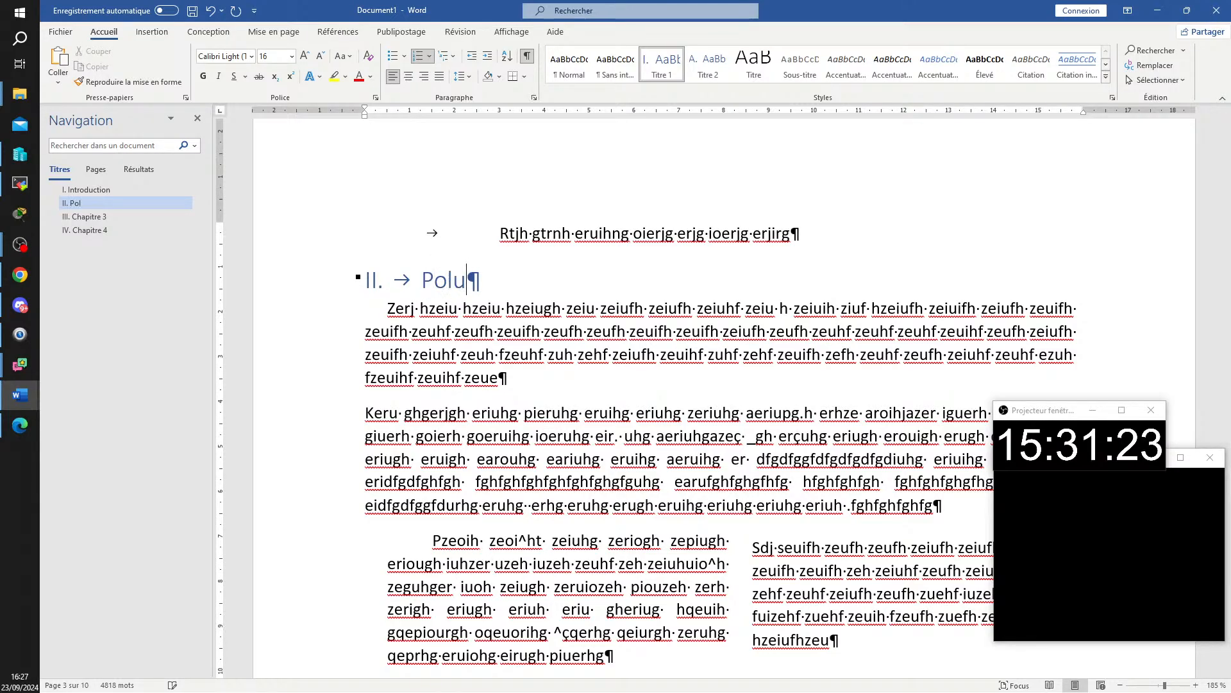
{"action": "type", "text": "tion"}
- Replace the title "Chapitre 3" at the end of page 3 with "Chasse"
{"action": "scroll", "coordinate": [540, 399], "scroll_direction": "down", "scroll_amount": 10}
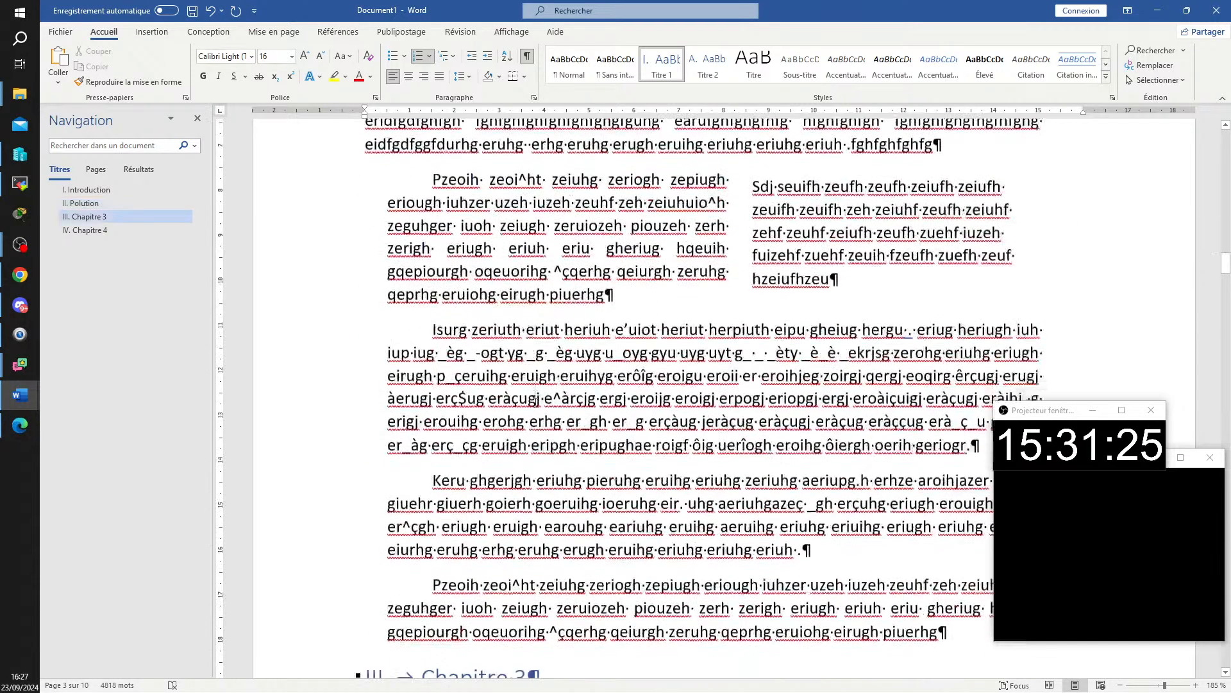
{"action": "scroll", "coordinate": [540, 399], "scroll_direction": "down", "scroll_amount": 1}
{"action": "left_click_drag", "start_coordinate": [423, 258], "coordinate": [512, 257]}
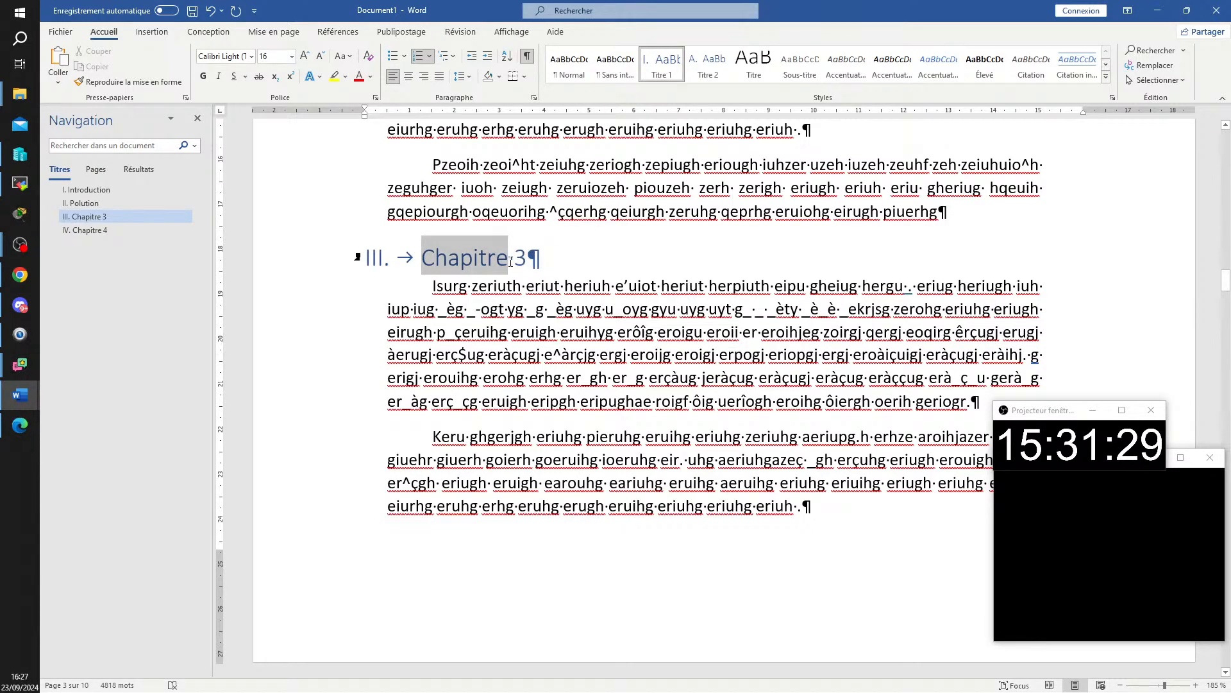
{"action": "type", "text": "Chasse"}
{"action": "key", "text": "Delete"}
{"action": "key", "text": "Delete"}
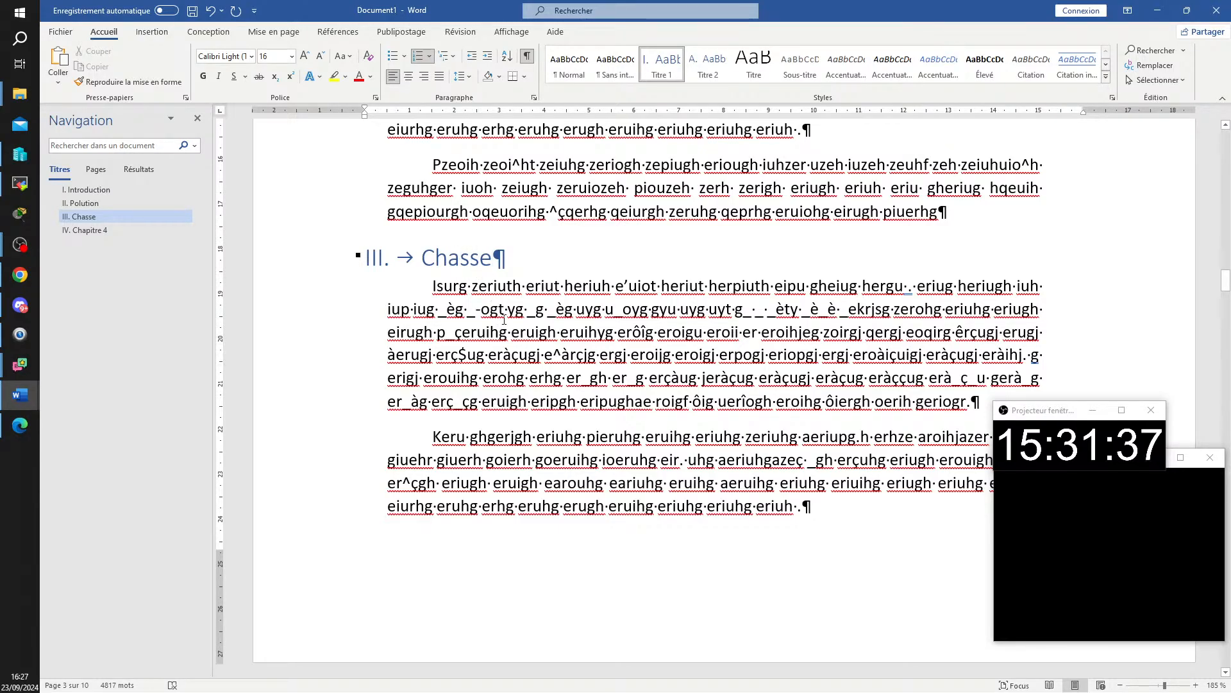
- Replace the title "Chapitre 4" on page 4 with "Pêche"
{"action": "scroll", "coordinate": [504, 319], "scroll_direction": "down", "scroll_amount": 12}
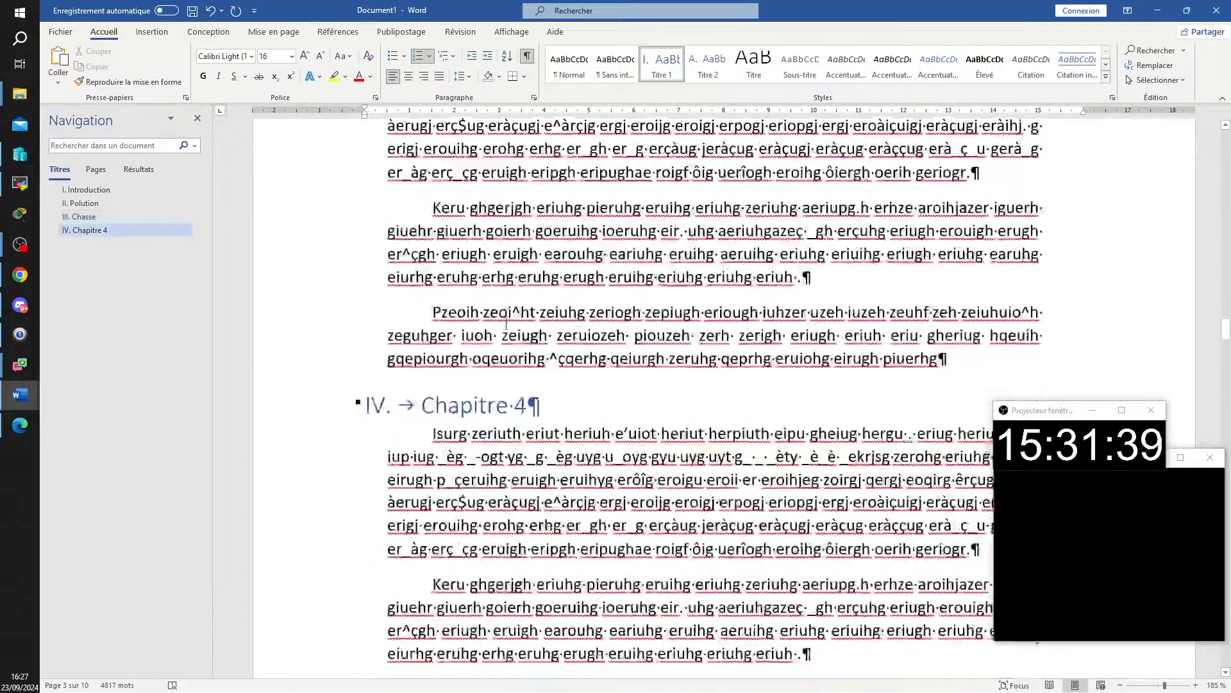
{"action": "scroll", "coordinate": [481, 269], "scroll_direction": "up", "scroll_amount": 3}
{"action": "left_click", "coordinate": [518, 345]}
{"action": "key", "text": "BackSpace"}
{"action": "key", "text": "BackSpace"}
{"action": "key", "text": "BackSpace"}
{"action": "key", "text": "BackSpace"}
{"action": "key", "text": "BackSpace"}
{"action": "key", "text": "BackSpace"}
{"action": "key", "text": "BackSpace"}
{"action": "key", "text": "BackSpace"}
{"action": "key", "text": "BackSpace"}
{"action": "key", "text": "BackSpace"}
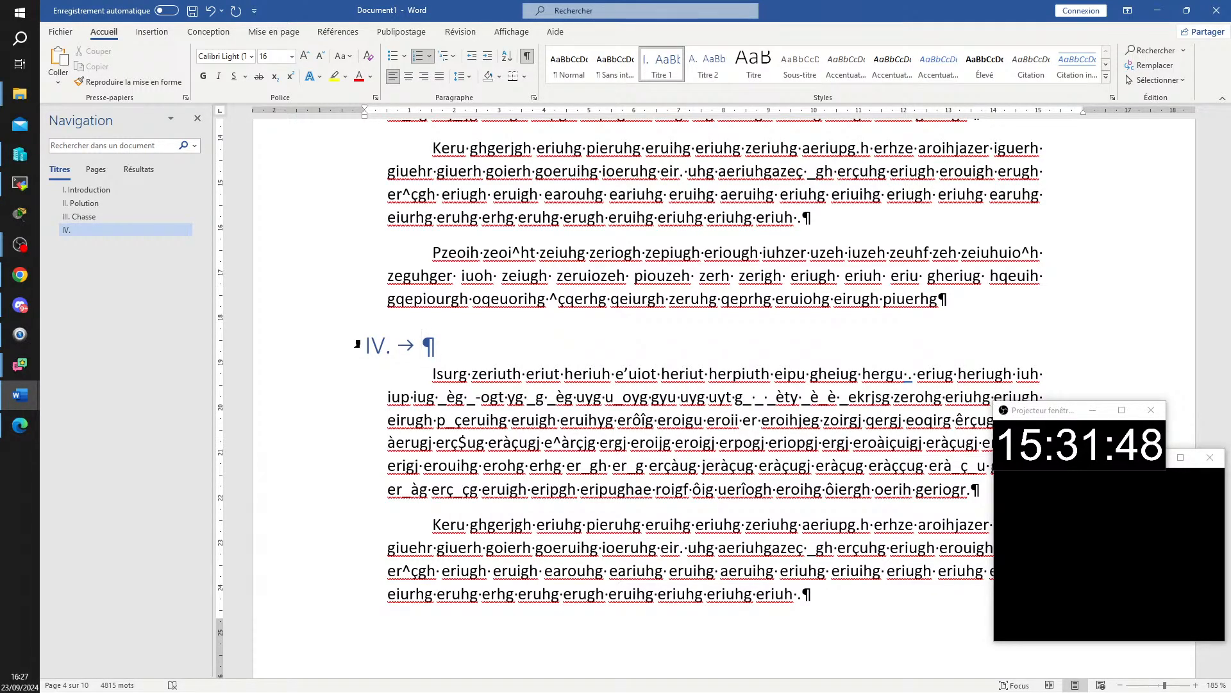
{"action": "type", "text": "Pe"}
{"action": "key", "text": "BackSpace"}
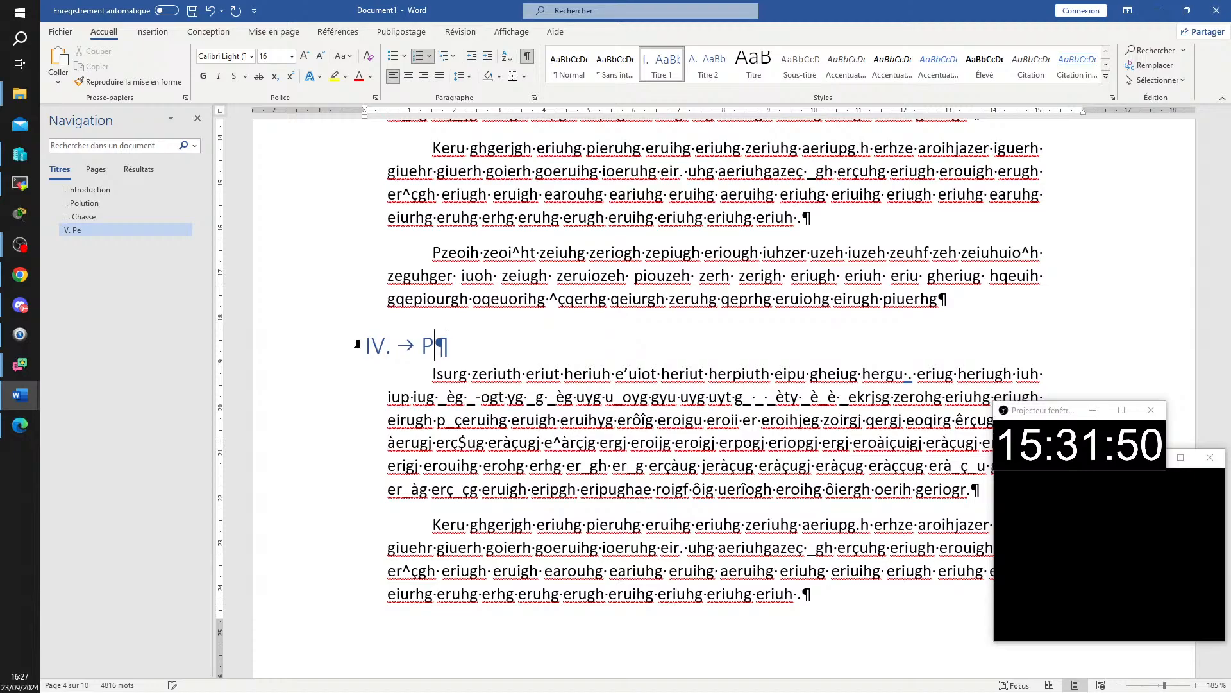
{"action": "type", "text": "êche"}
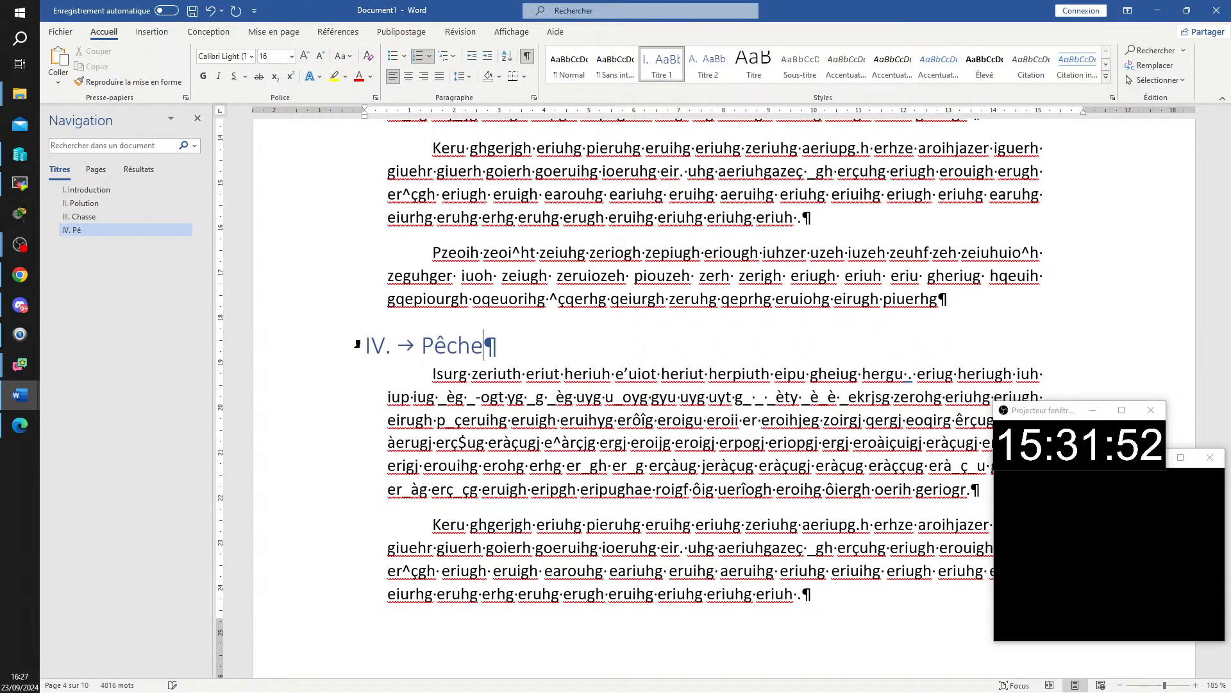
- Display the document in outline view to see its structure and return to the print layout
{"action": "scroll", "coordinate": [631, 236], "scroll_direction": "up", "scroll_amount": 8}
{"action": "left_click", "coordinate": [668, 172]}
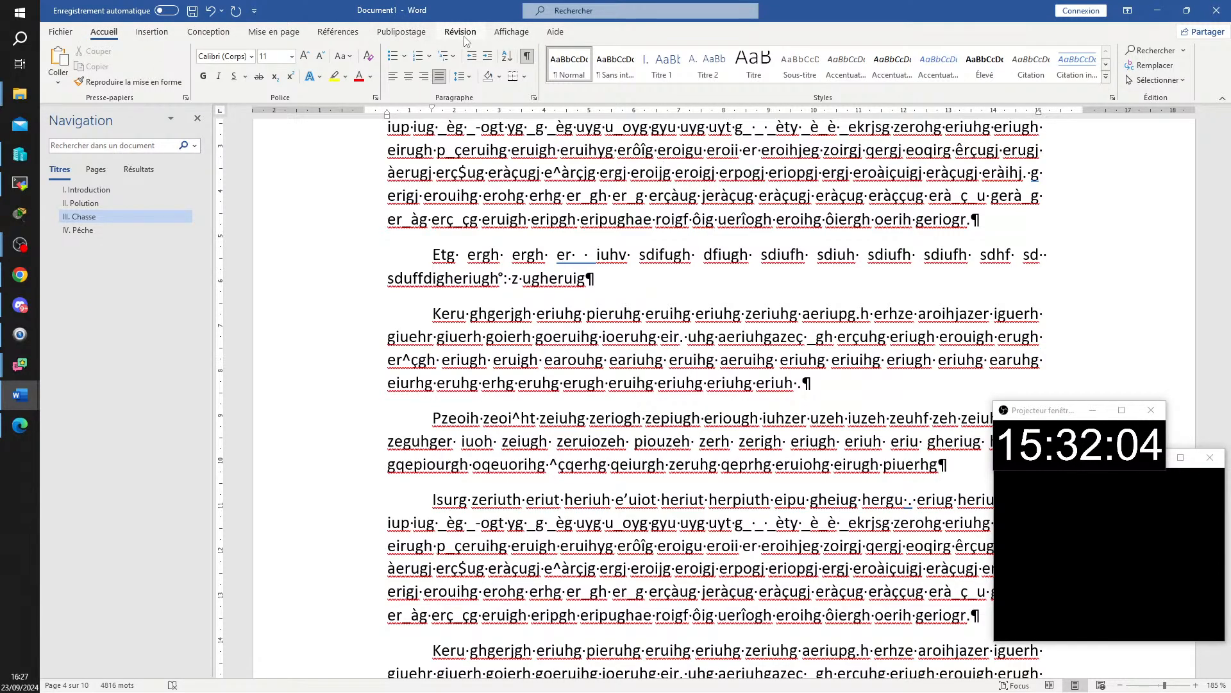
{"action": "left_click", "coordinate": [518, 35]}
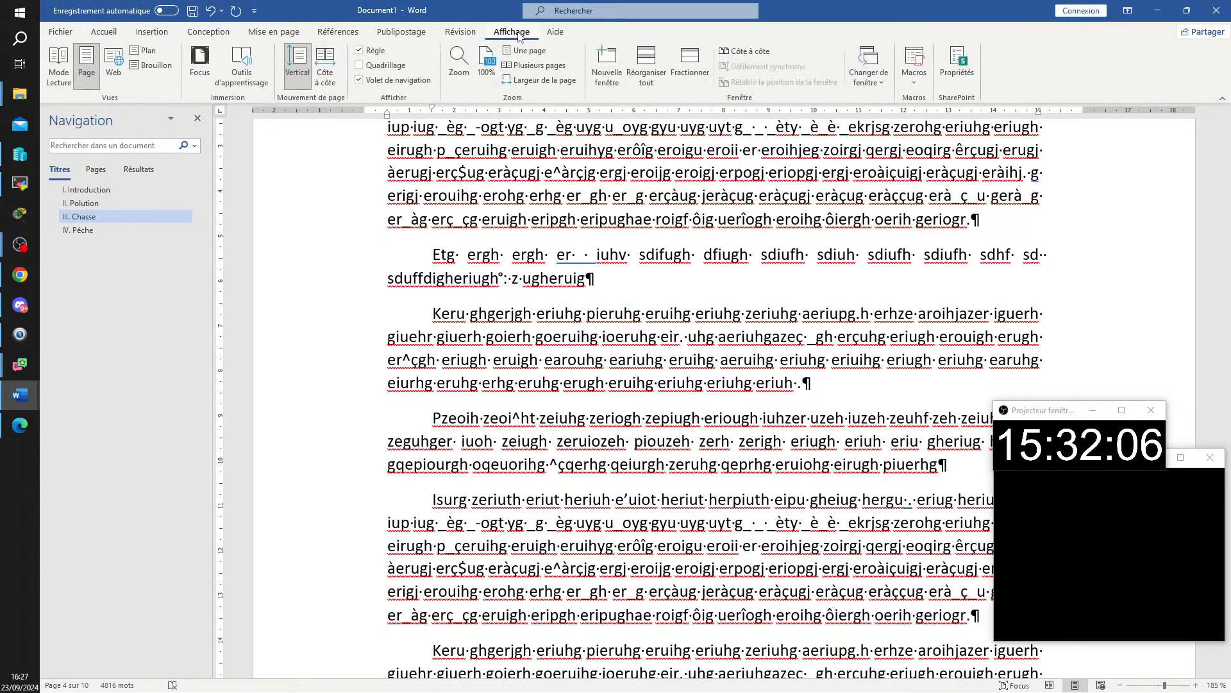
{"action": "left_click", "coordinate": [142, 51]}
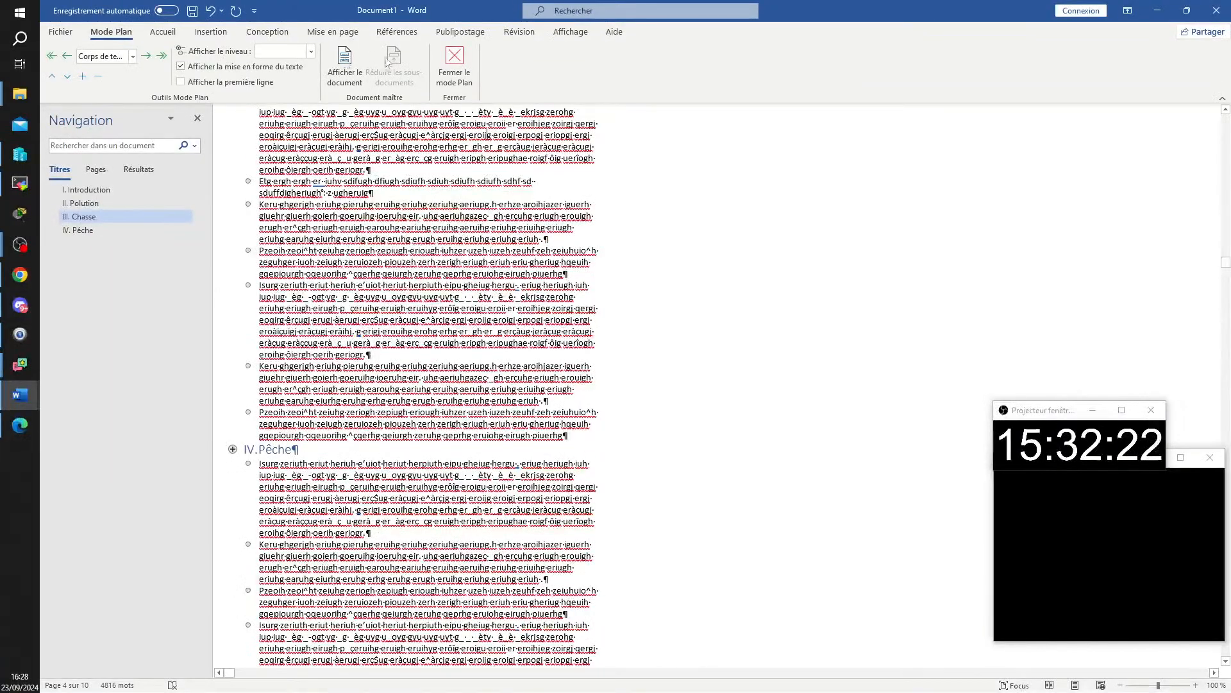
{"action": "left_click", "coordinate": [454, 61]}
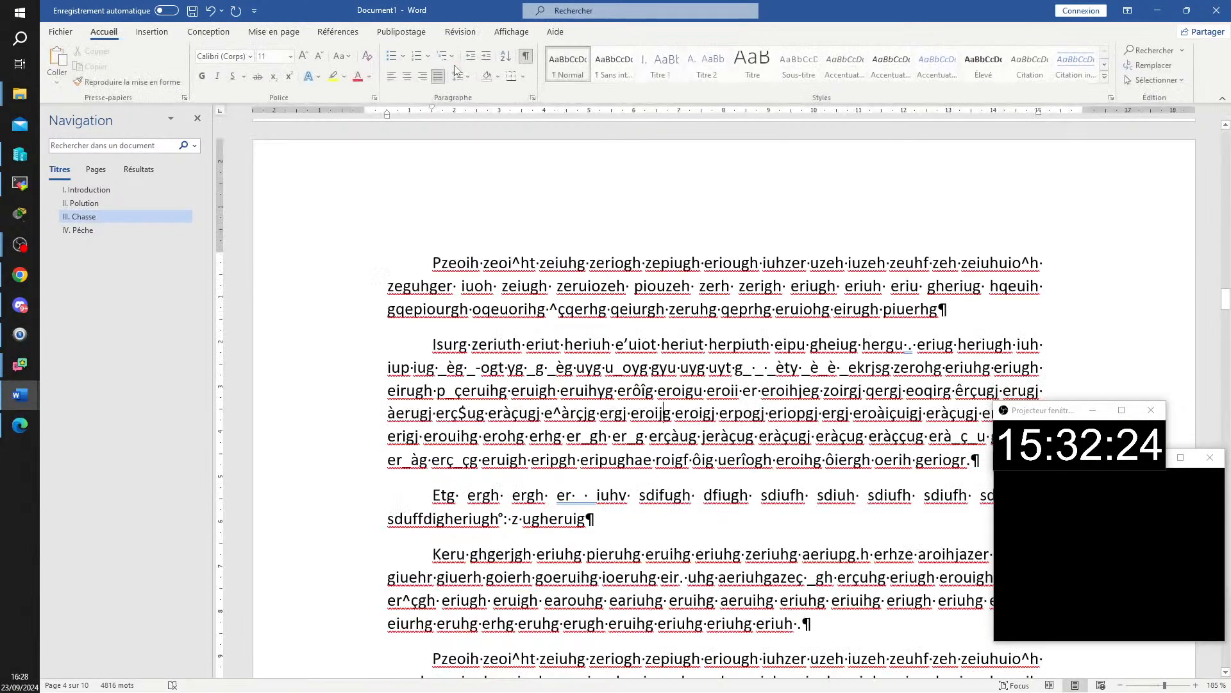
- Switch back to outline view and move the whole "Polution" chapter after "Pêche", at the end of the document
{"action": "left_click", "coordinate": [523, 32]}
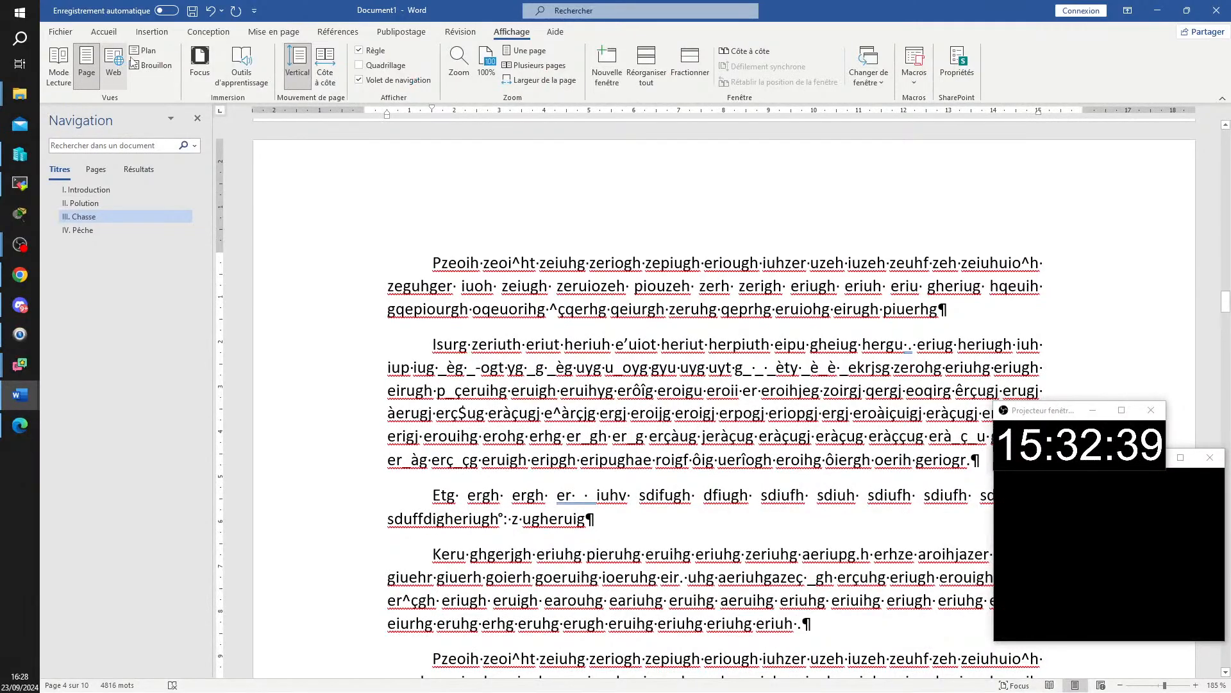
{"action": "left_click", "coordinate": [247, 101]}
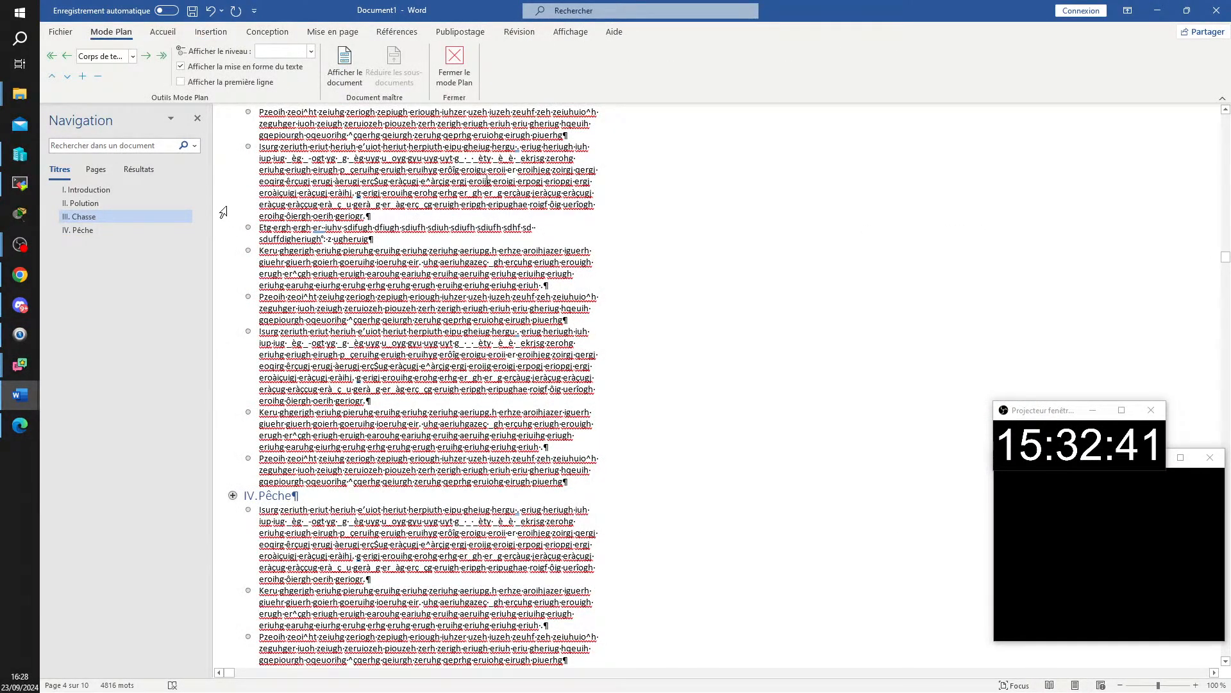
{"action": "scroll", "coordinate": [311, 284], "scroll_direction": "up", "scroll_amount": 15}
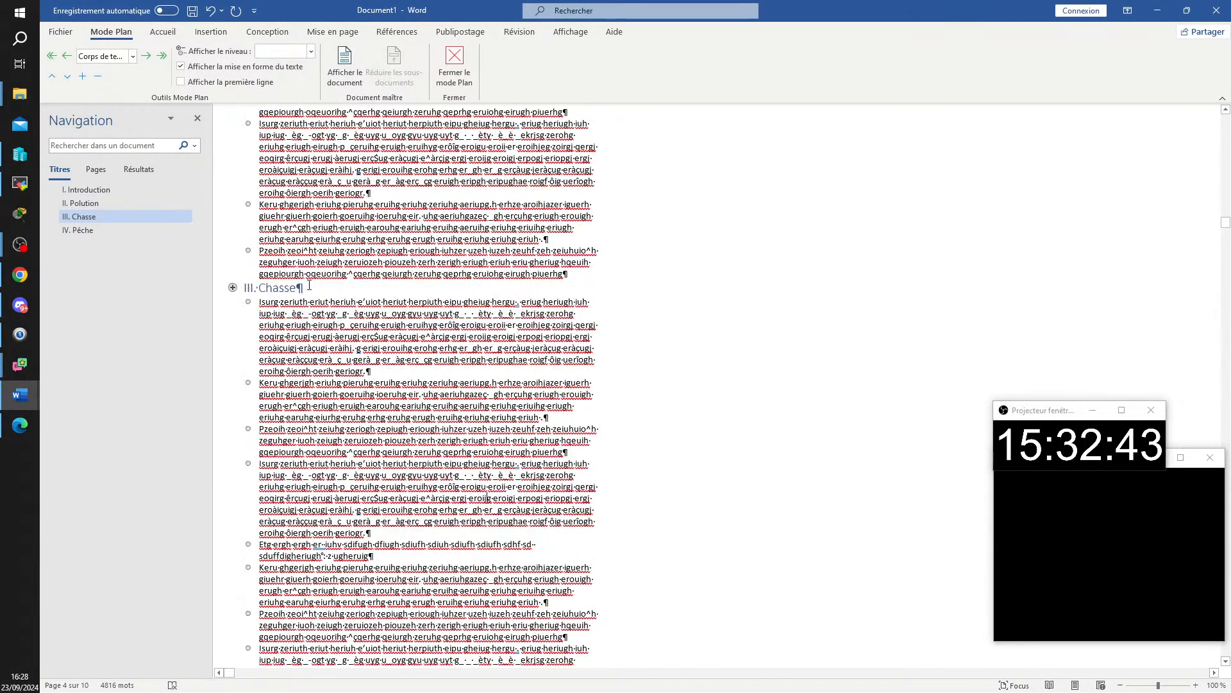
{"action": "scroll", "coordinate": [311, 284], "scroll_direction": "up", "scroll_amount": 15}
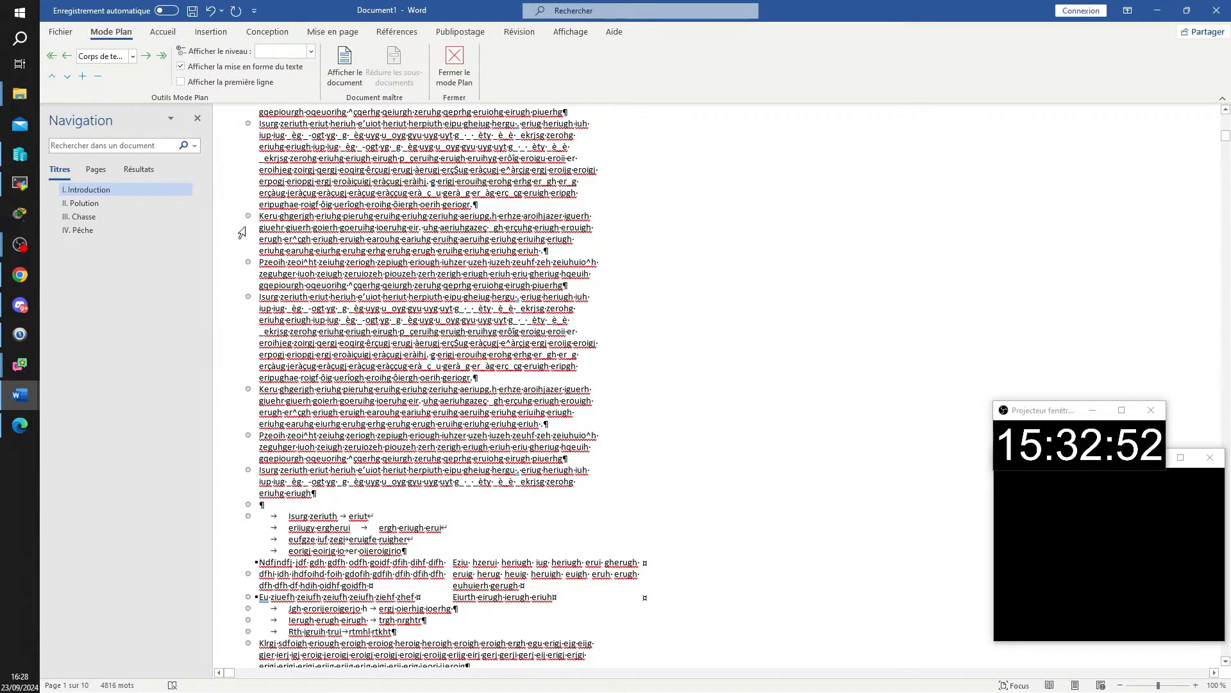
{"action": "left_click", "coordinate": [89, 209]}
{"action": "left_click_drag", "start_coordinate": [89, 209], "coordinate": [84, 239]}
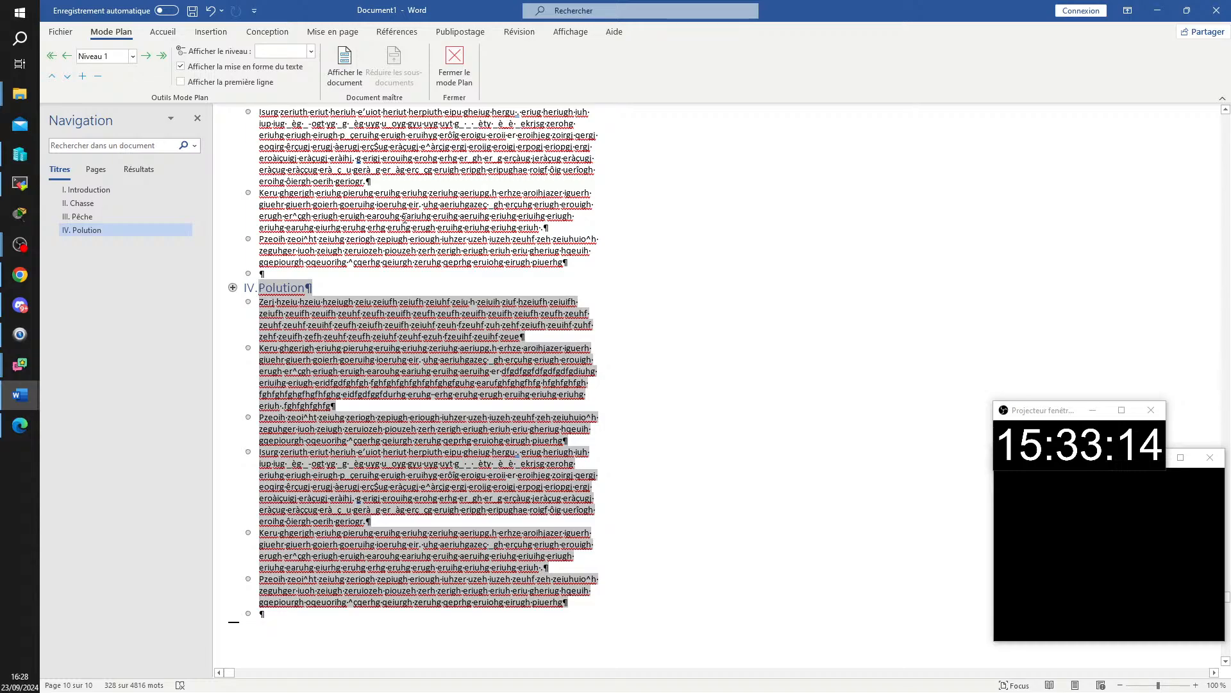
- Return to the "Introduction" heading, examine the available outline levels without changing its level, and close the outline view
{"action": "scroll", "coordinate": [673, 231], "scroll_direction": "up", "scroll_amount": 9}
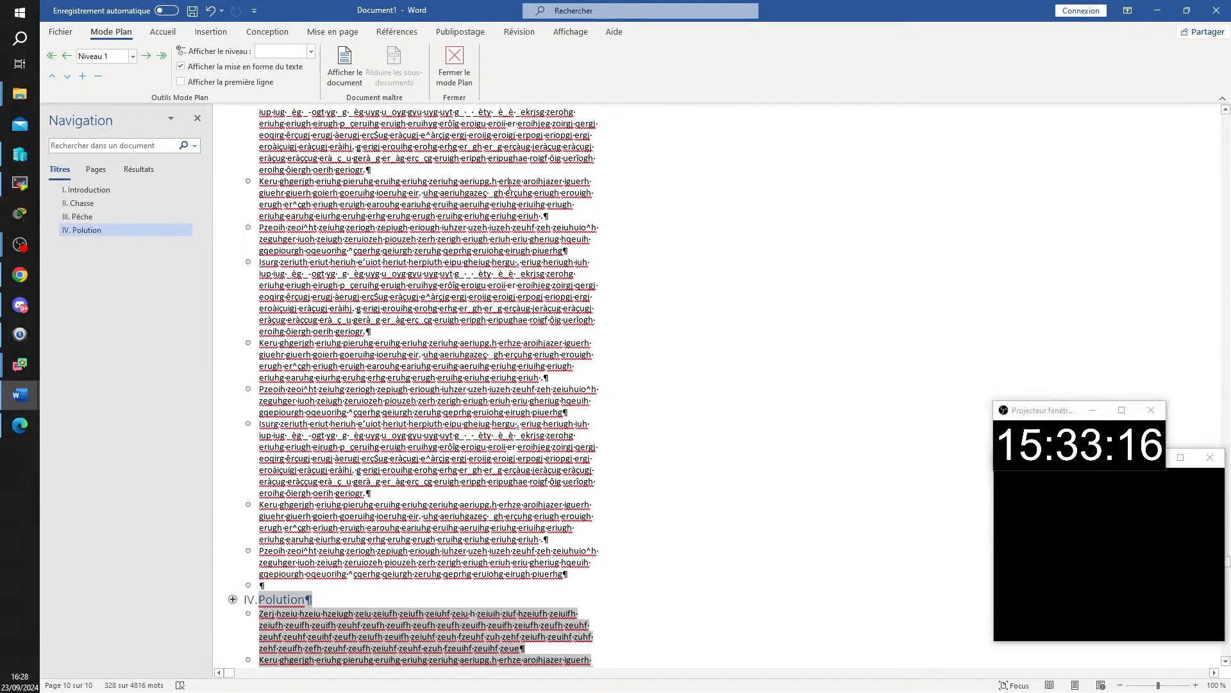
{"action": "key", "text": "ctrl+Home"}
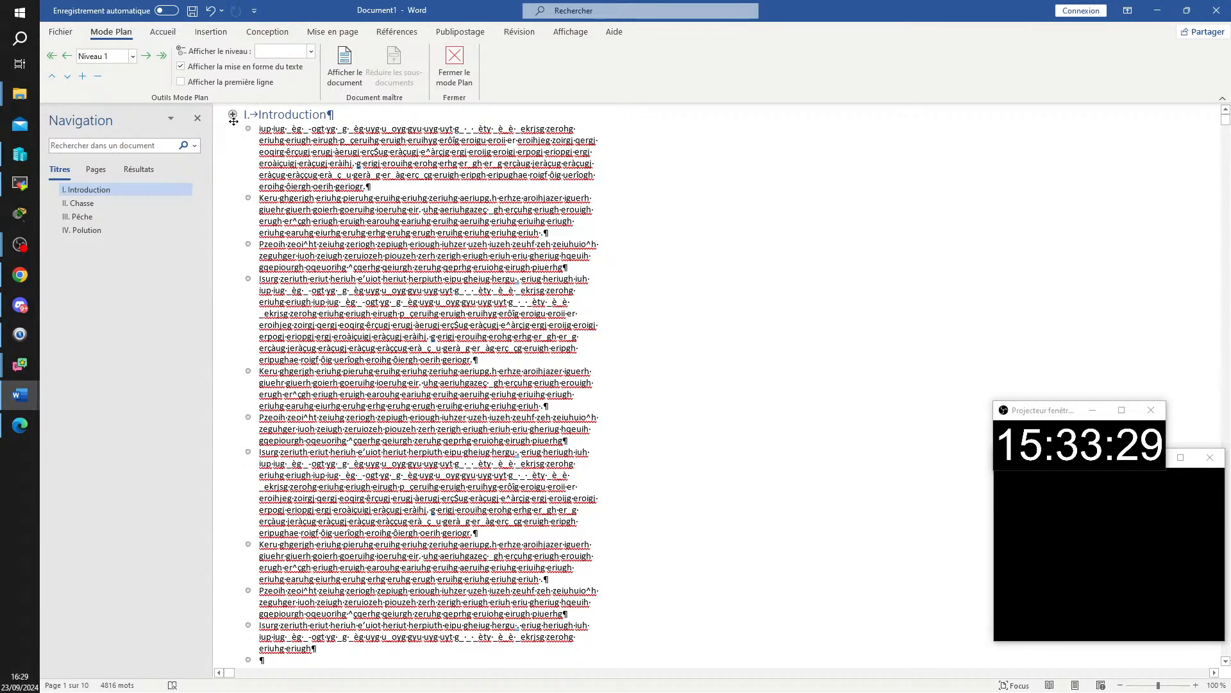
{"action": "left_click", "coordinate": [132, 57]}
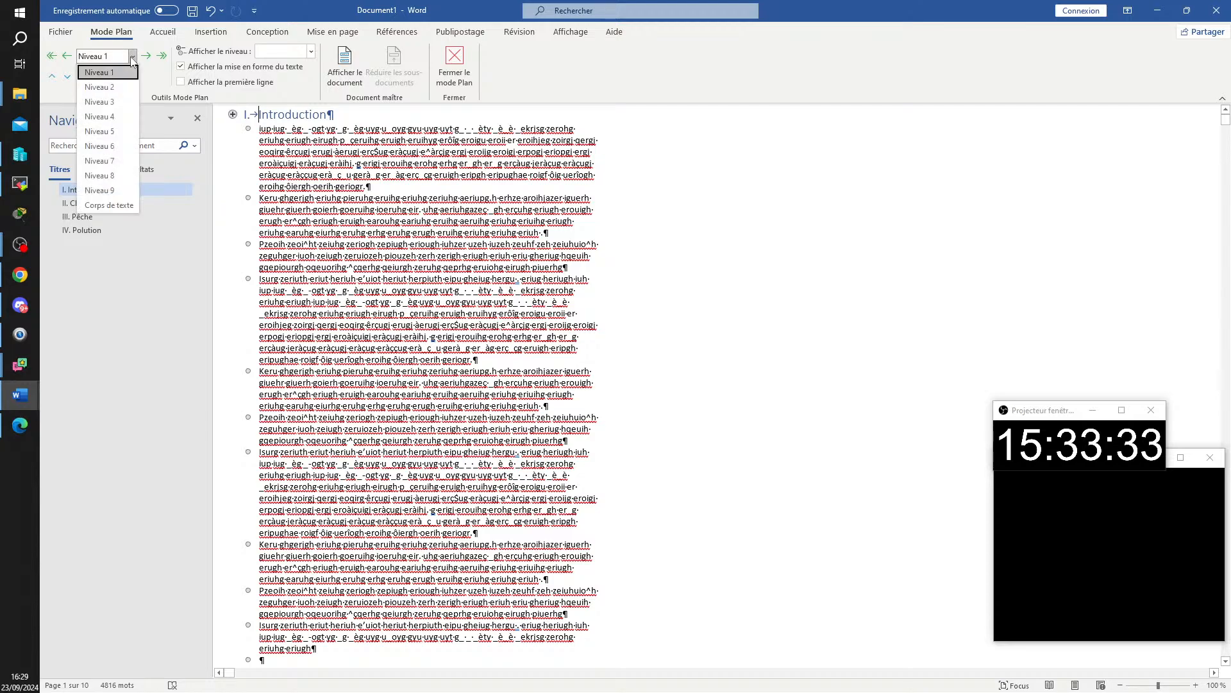
{"action": "left_click", "coordinate": [876, 244]}
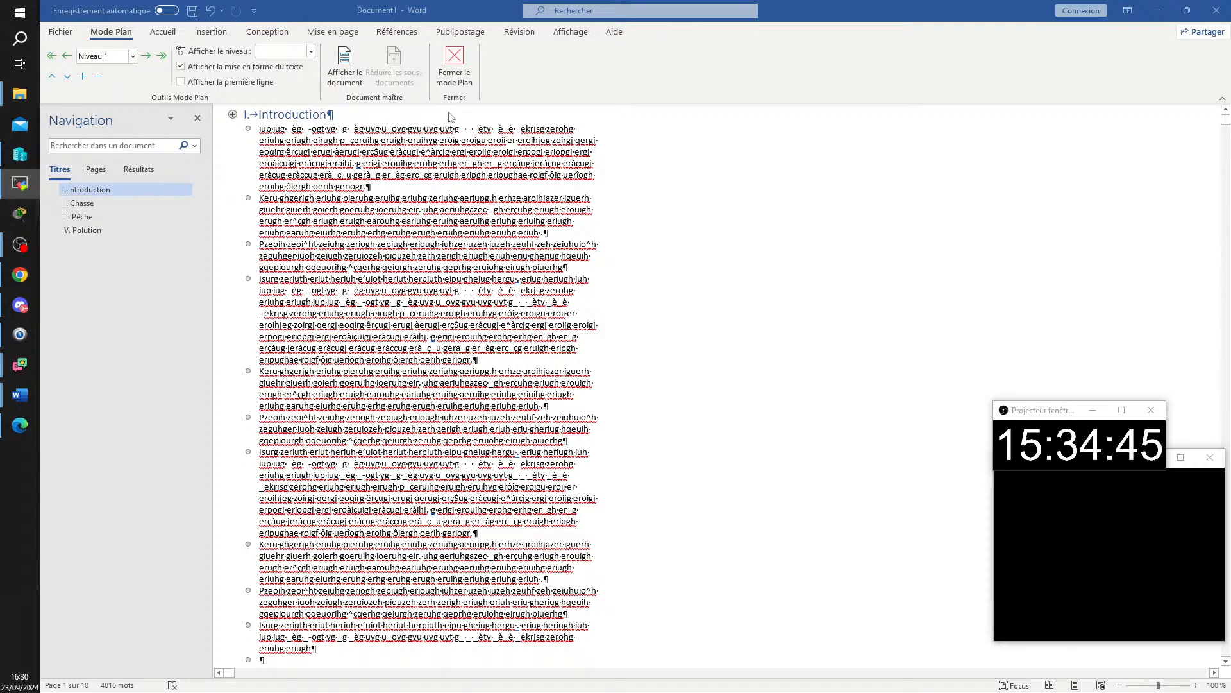
{"action": "left_click", "coordinate": [456, 58]}
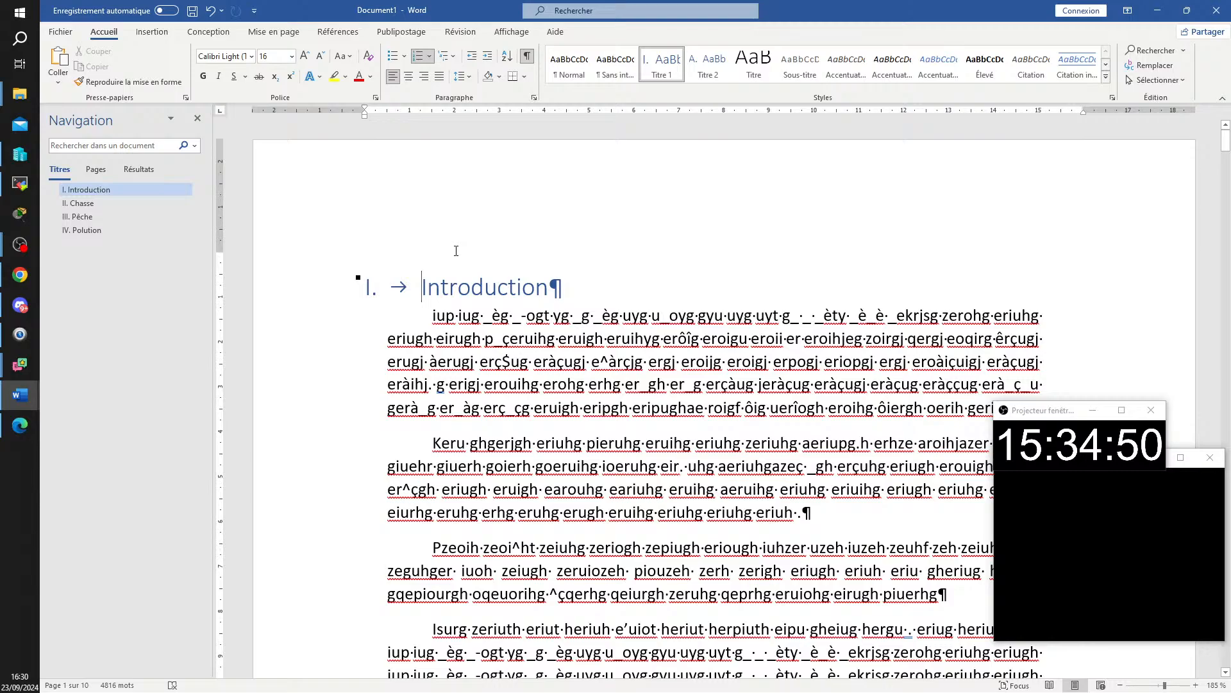
{"action": "key", "text": "Left"}
{"action": "key", "text": "BackSpace"}
{"action": "key", "text": "ctrl+z"}
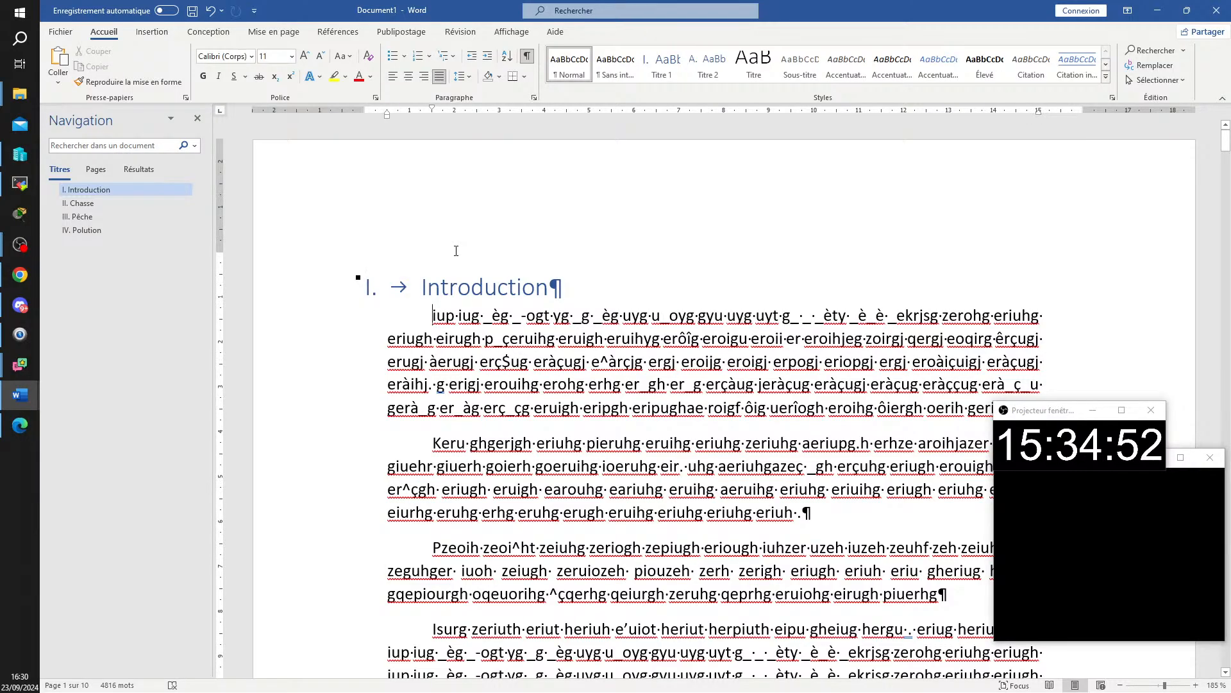
- Insert the predefined table of contents "Table automatique 1" in the empty paragraph at the end of the document
{"action": "key", "text": "ctrl+End"}
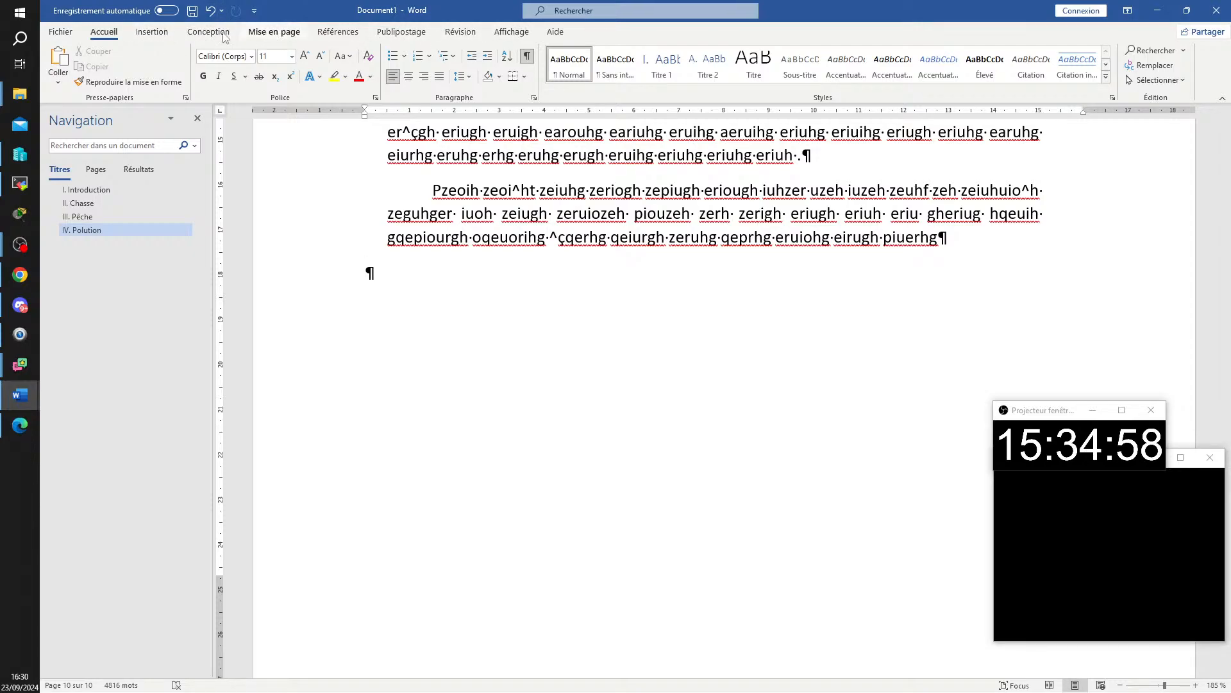
{"action": "left_click", "coordinate": [166, 33]}
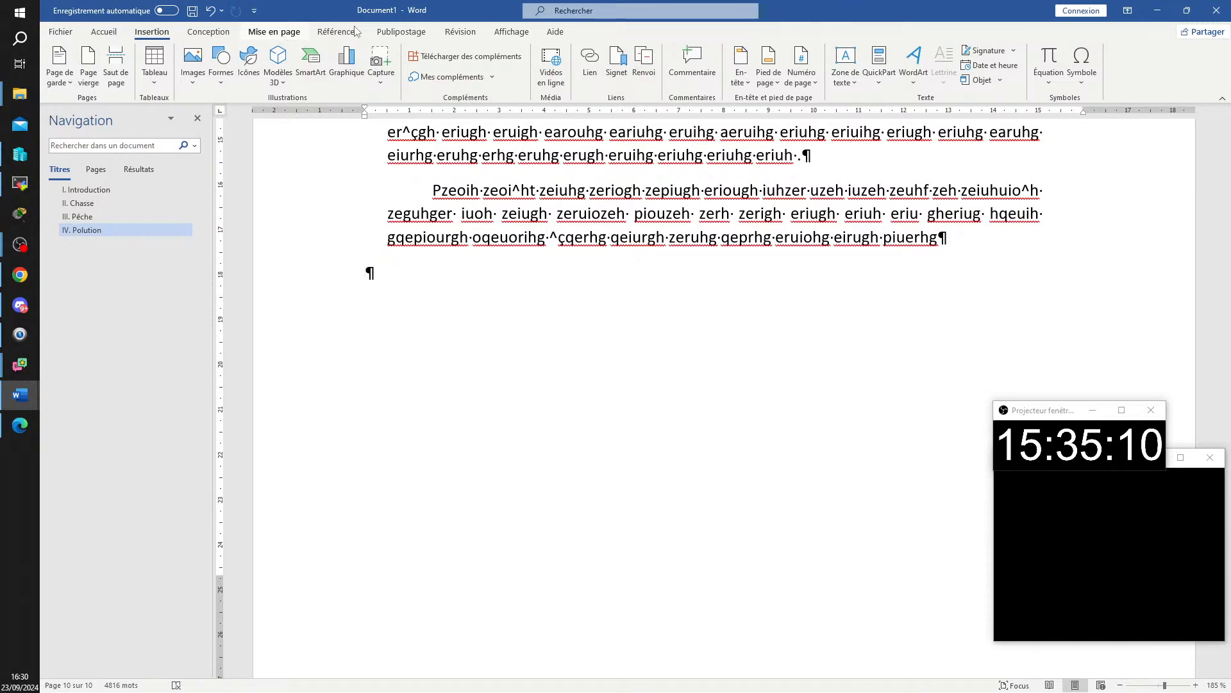
{"action": "left_click", "coordinate": [211, 33]}
{"action": "left_click", "coordinate": [114, 33]}
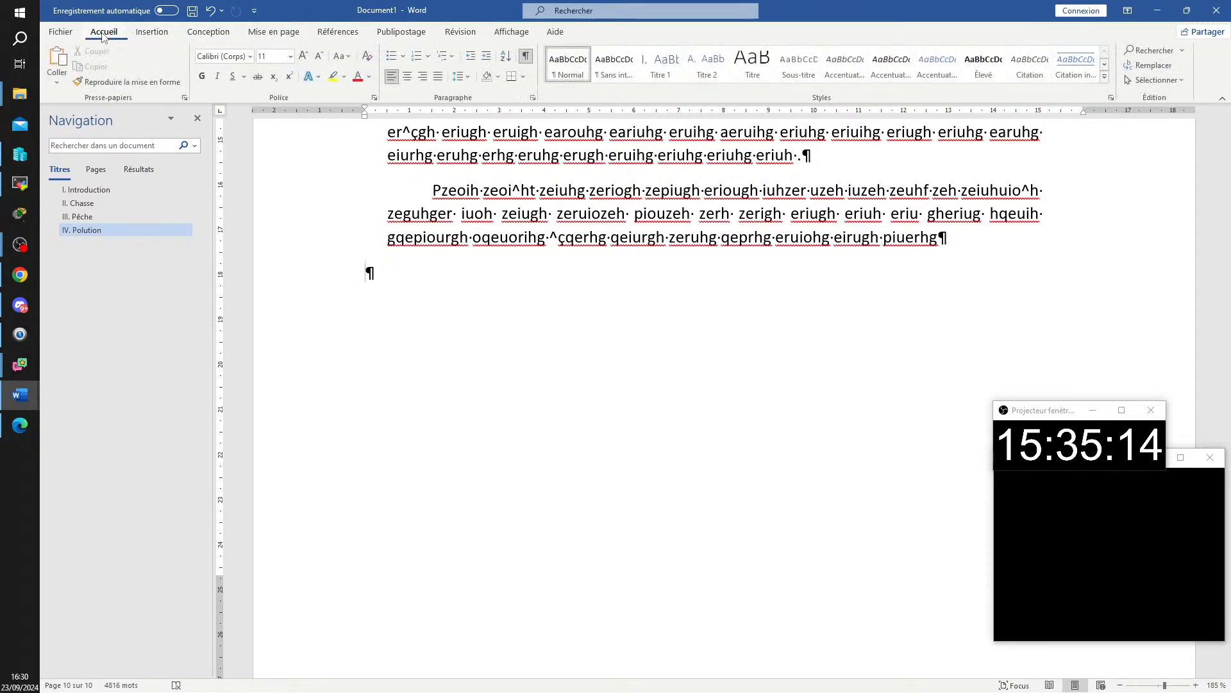
{"action": "left_click", "coordinate": [152, 35]}
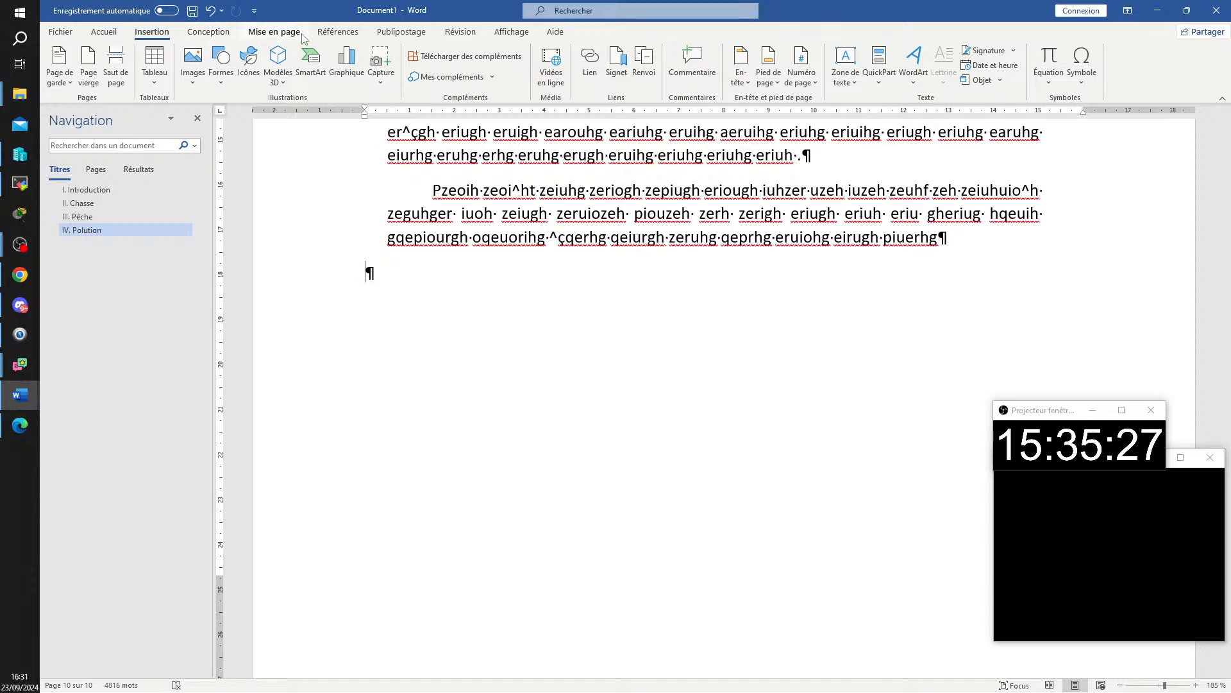
{"action": "left_click", "coordinate": [338, 32]}
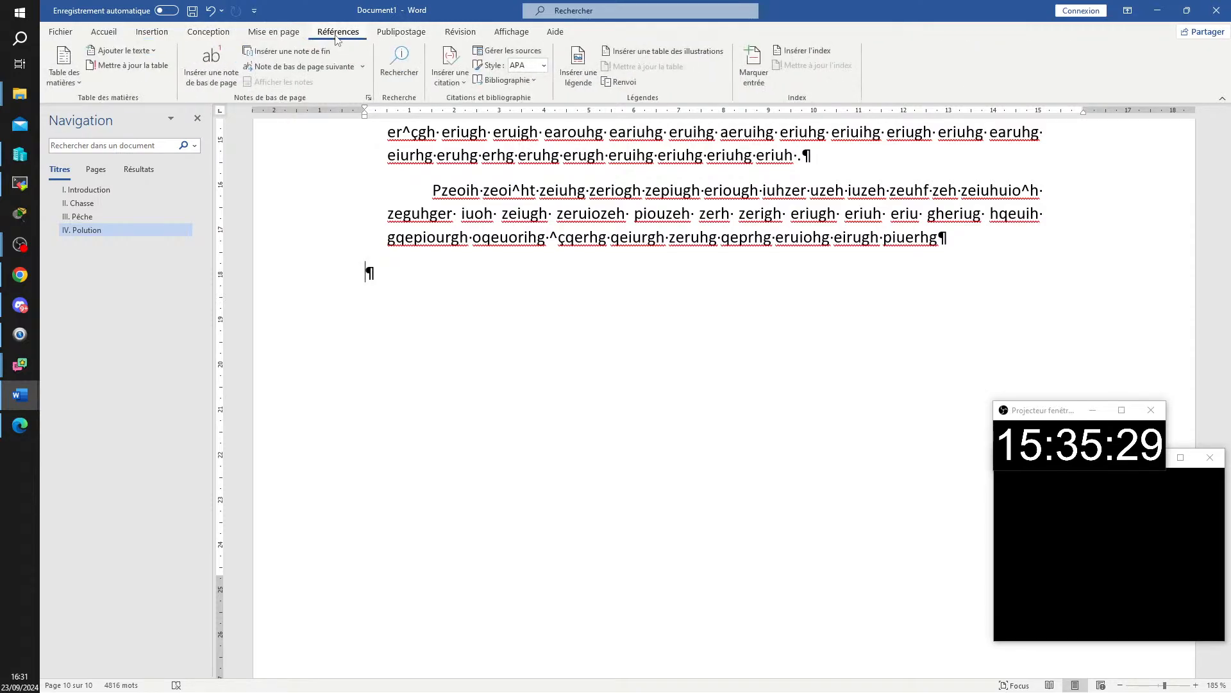
{"action": "left_click", "coordinate": [65, 68]}
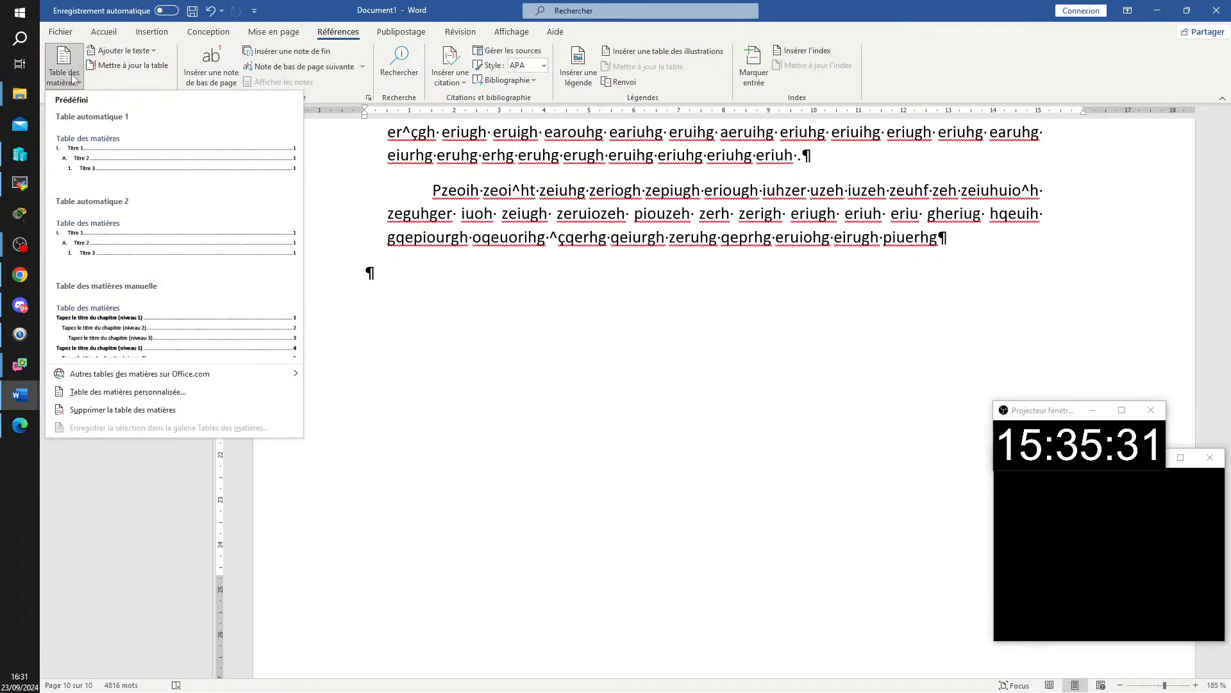
{"action": "left_click", "coordinate": [114, 165]}
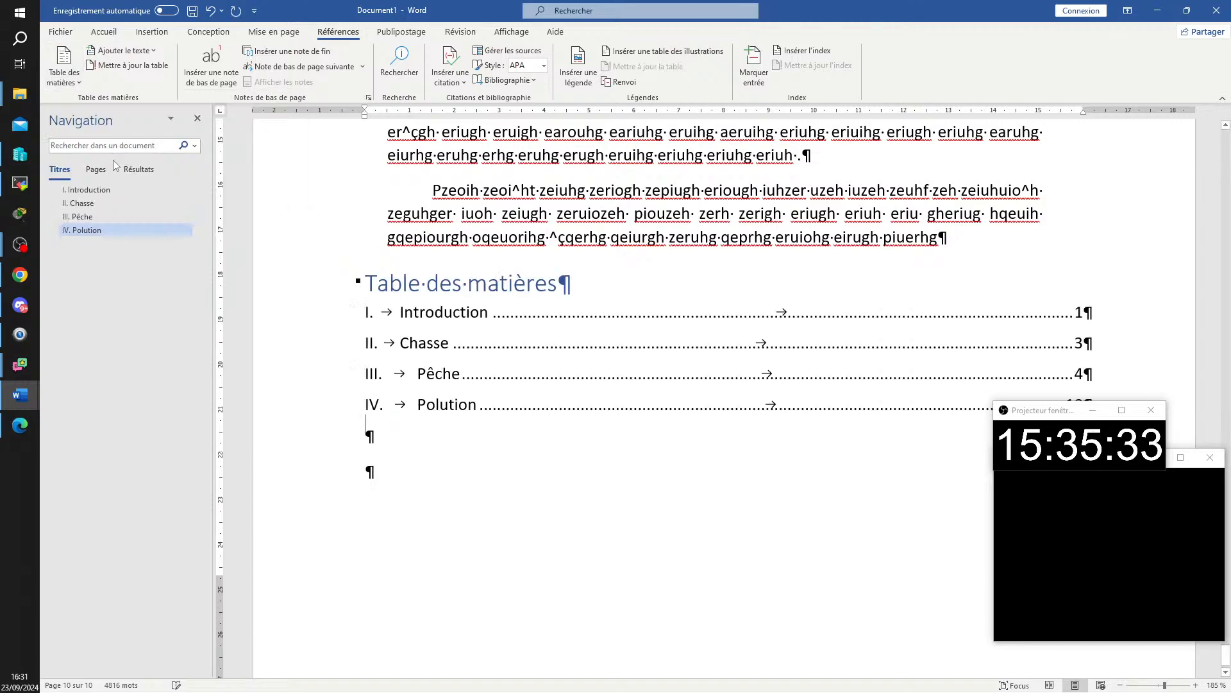
- Display the predefined table of contents layouts again and examine "Table automatique 1" without inserting another table
{"action": "left_click_drag", "start_coordinate": [1046, 413], "coordinate": [1084, 495]}
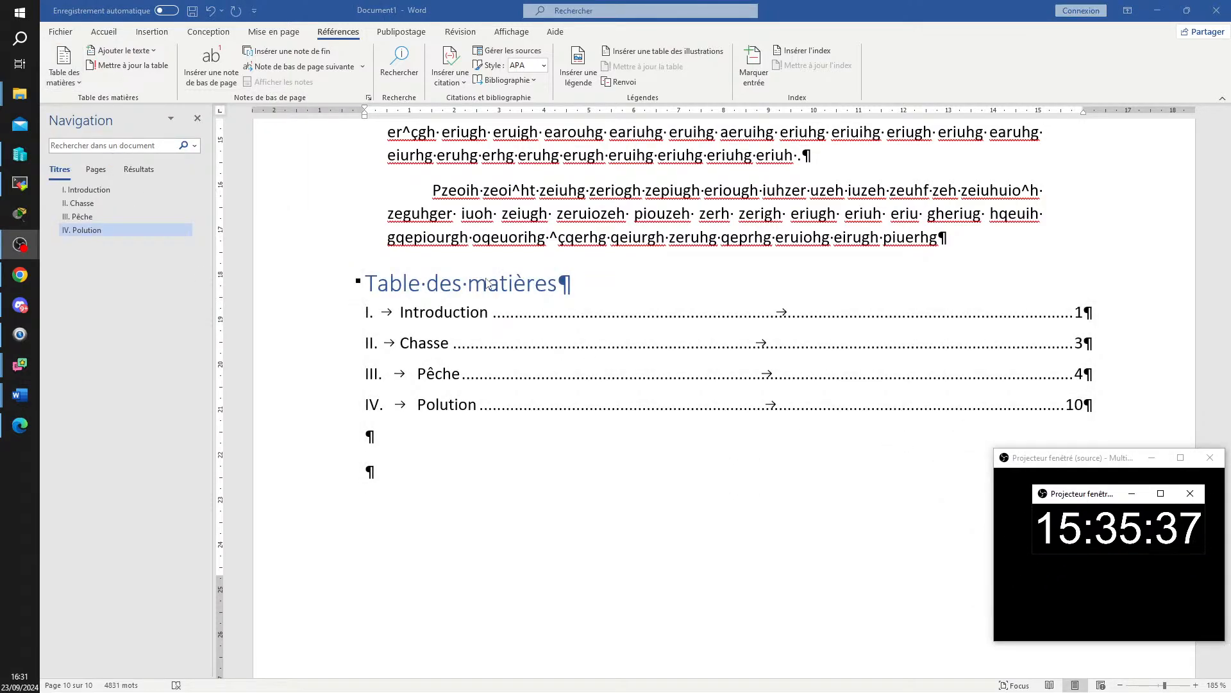
{"action": "left_click", "coordinate": [350, 35]}
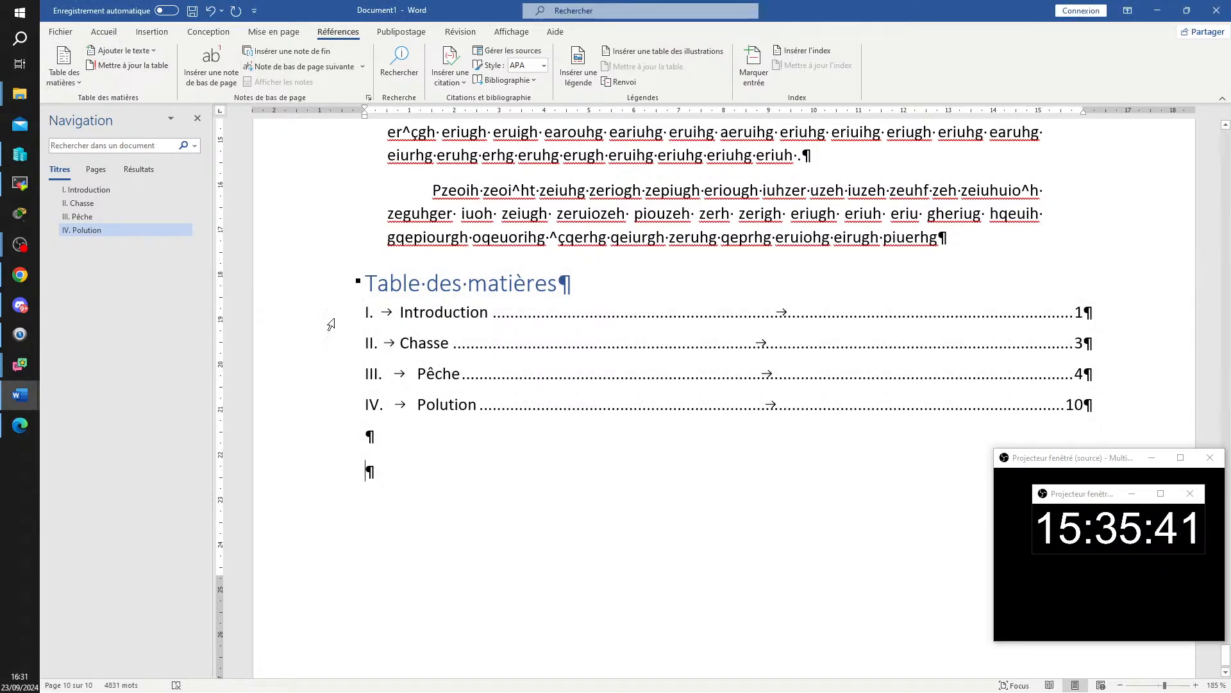
{"action": "left_click", "coordinate": [457, 352]}
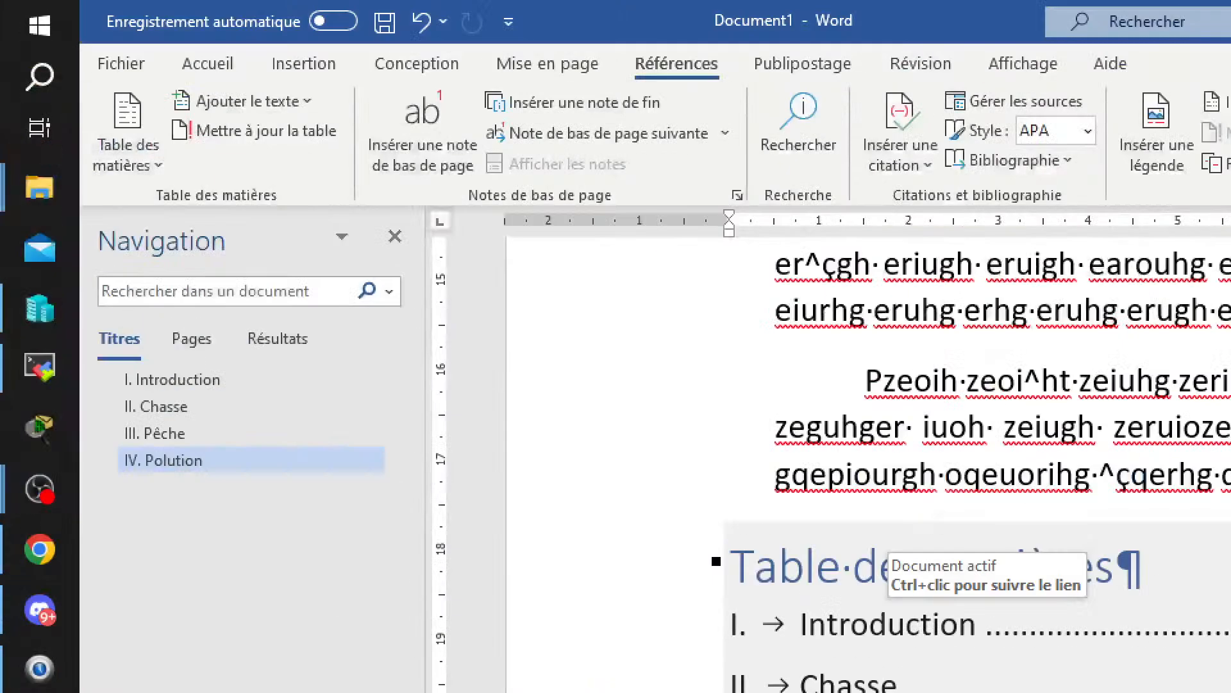
{"action": "left_click_drag", "start_coordinate": [692, 72], "coordinate": [773, 216]}
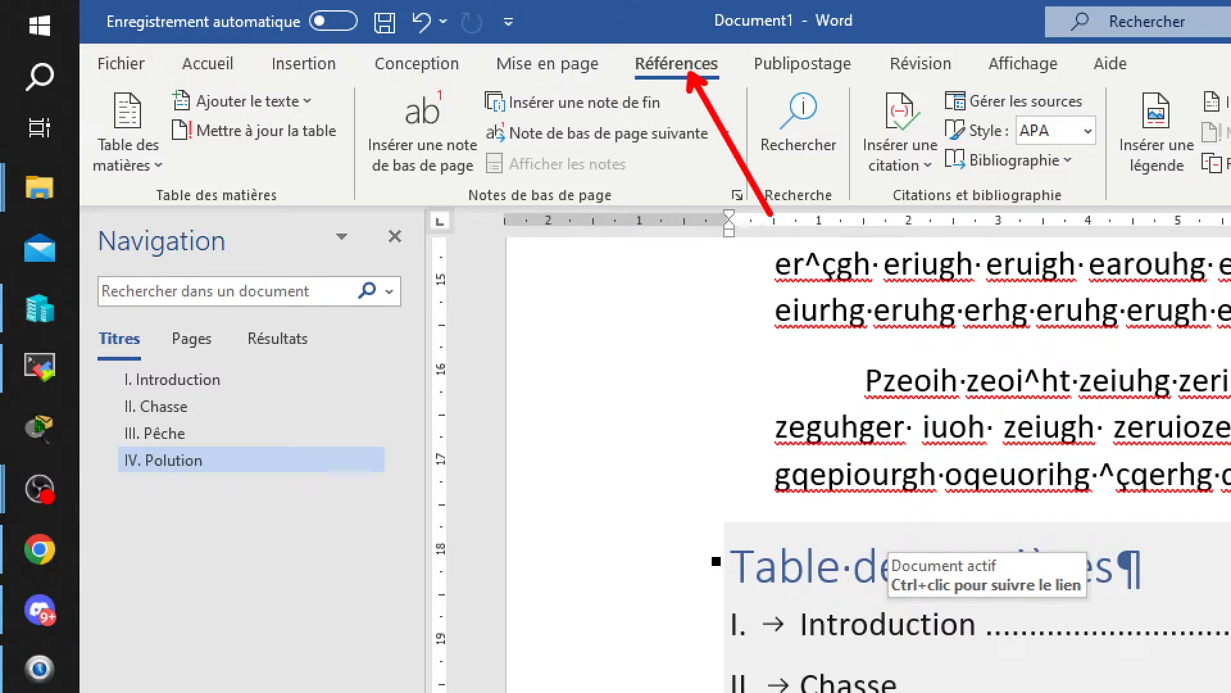
{"action": "left_click_drag", "start_coordinate": [125, 161], "coordinate": [137, 247]}
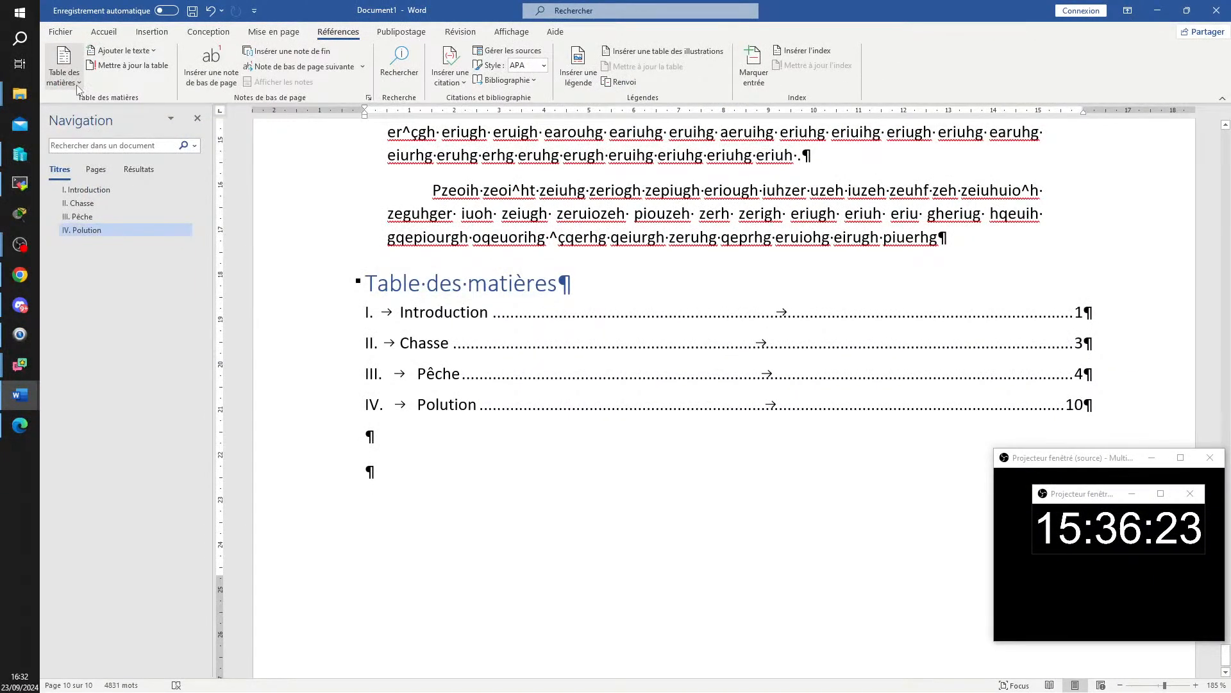
{"action": "left_click", "coordinate": [78, 87]}
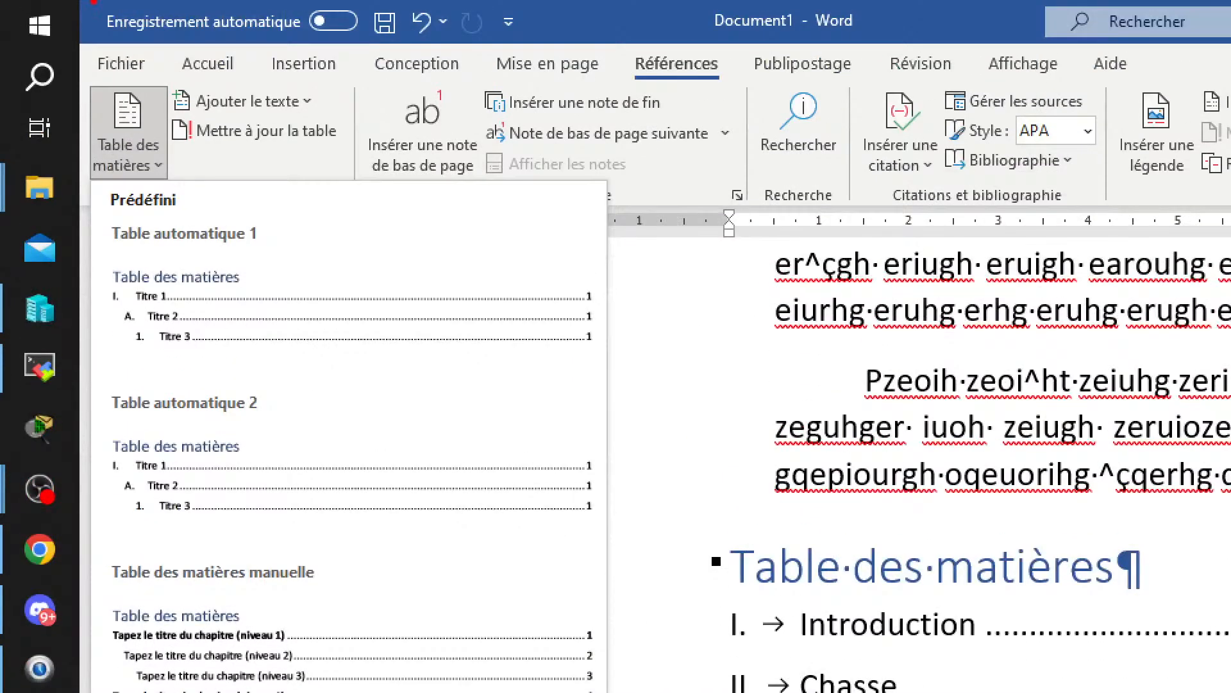
{"action": "left_click_drag", "start_coordinate": [683, 76], "coordinate": [766, 198]}
{"action": "left_click_drag", "start_coordinate": [152, 108], "coordinate": [211, 36]}
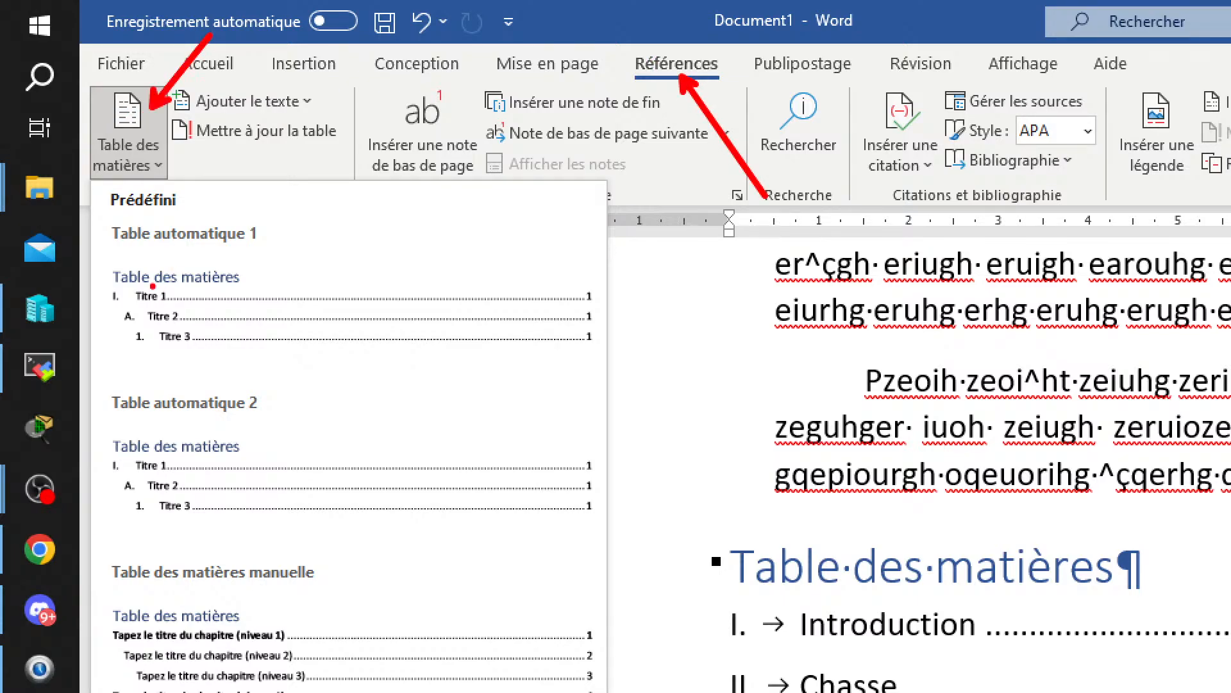
{"action": "mouse_move", "coordinate": [83, 209]}
{"action": "left_mouse_down"}
{"action": "mouse_move", "coordinate": [416, 388]}
{"action": "mouse_move", "coordinate": [616, 374]}
{"action": "left_mouse_up"}
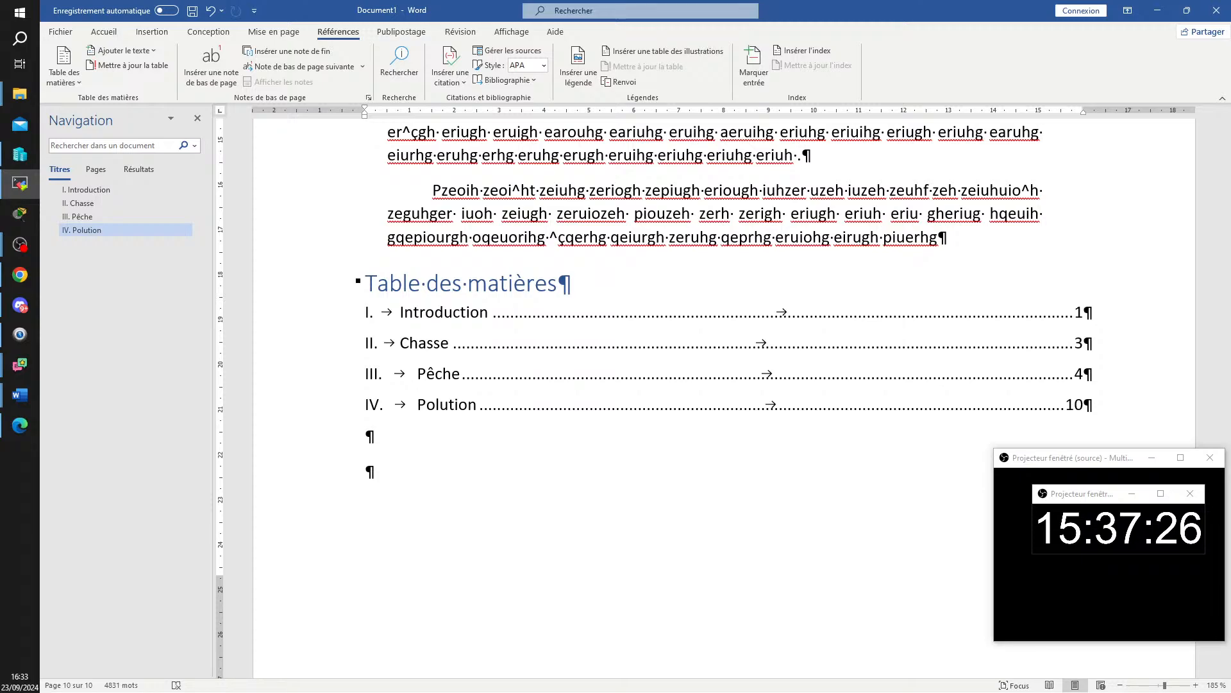
- Switch to the remote session viewer, examine the table of contents in the student's document, and close that session
{"action": "left_click_drag", "start_coordinate": [1230, 210], "coordinate": [192, 2]}
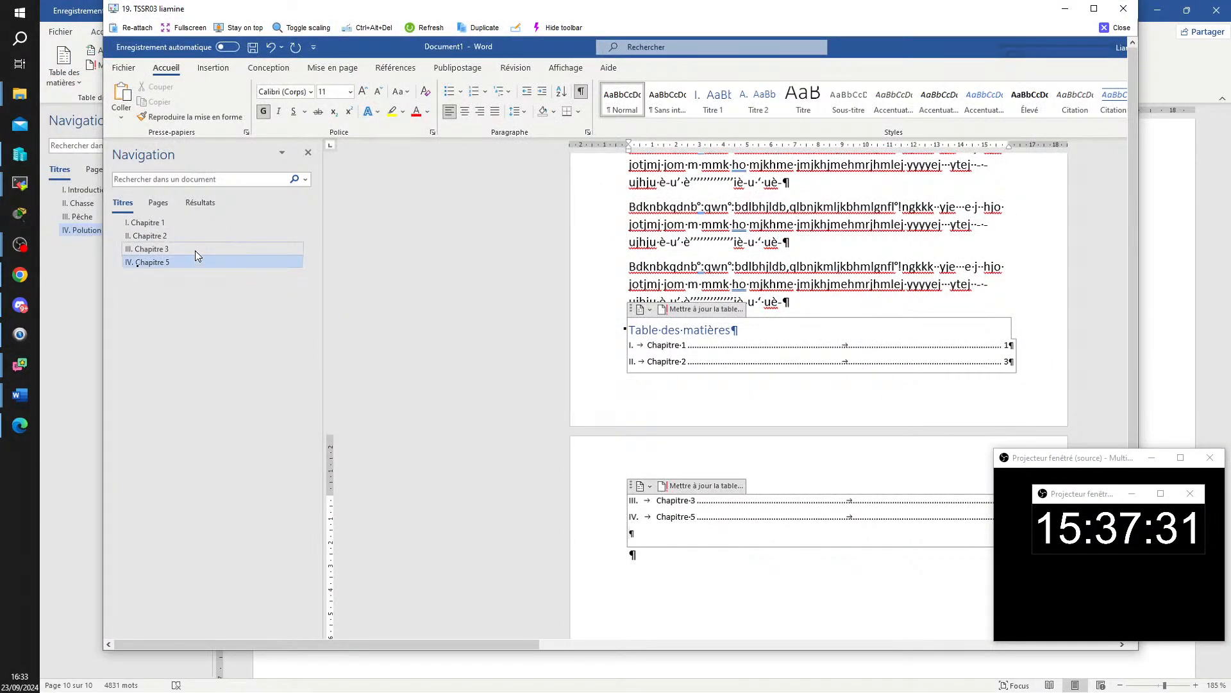
{"action": "mouse_move", "coordinate": [2, 285]}
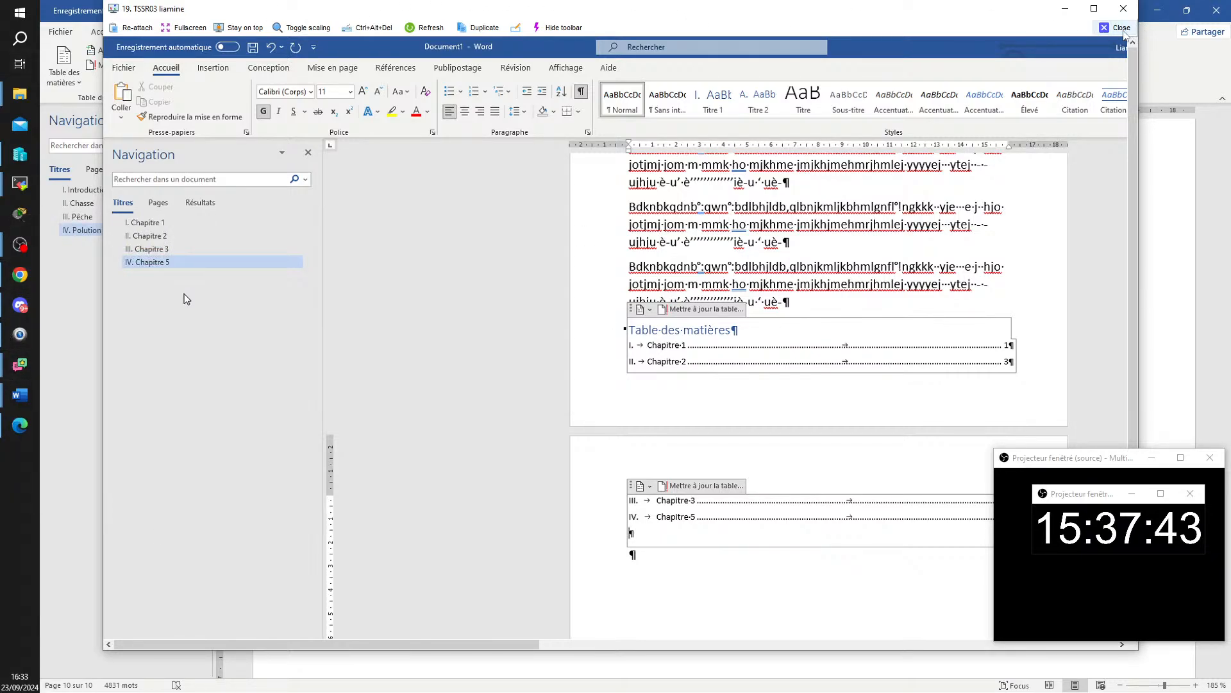
{"action": "left_click", "coordinate": [1121, 29]}
{"action": "left_click", "coordinate": [708, 488]}
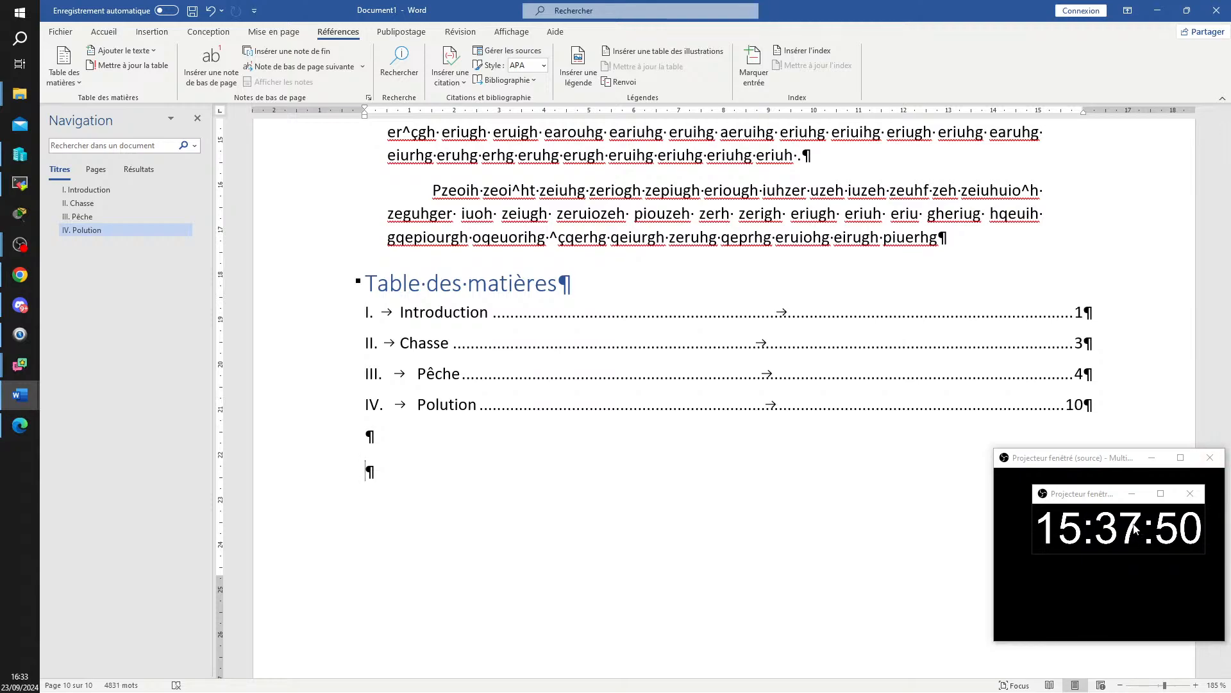
{"action": "left_click_drag", "start_coordinate": [1084, 498], "coordinate": [1096, 412]}
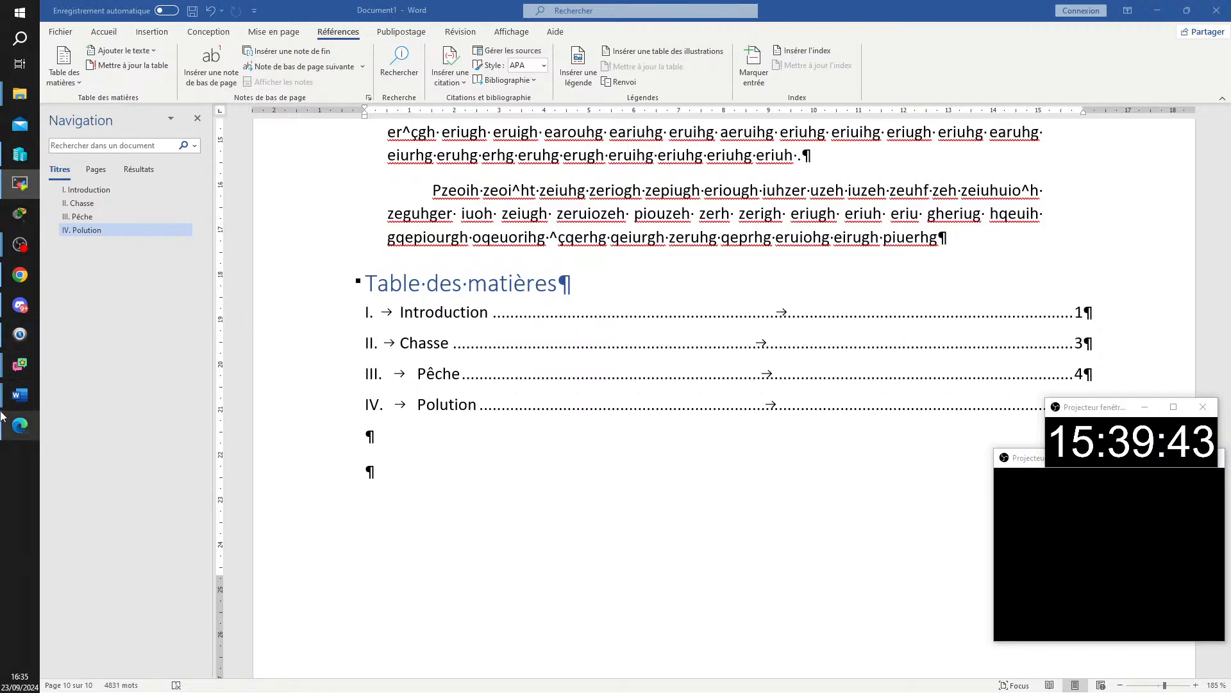
{"action": "mouse_move", "coordinate": [1, 428]}
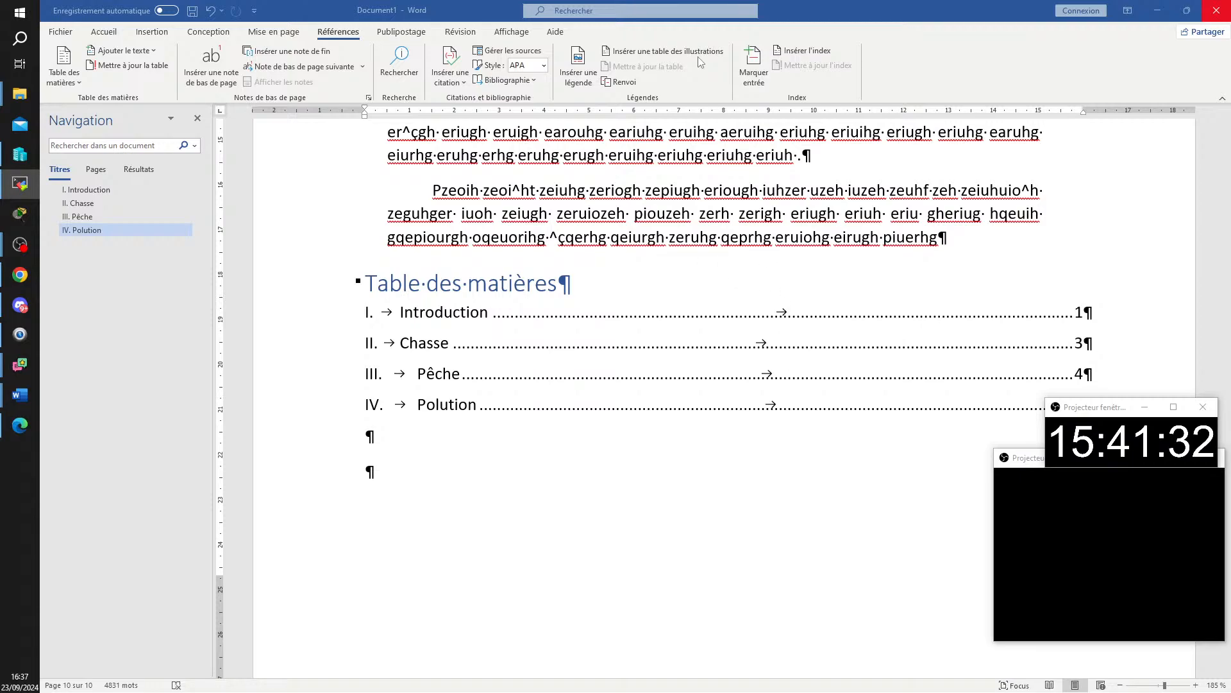
{"action": "left_click", "coordinate": [1007, 64]}
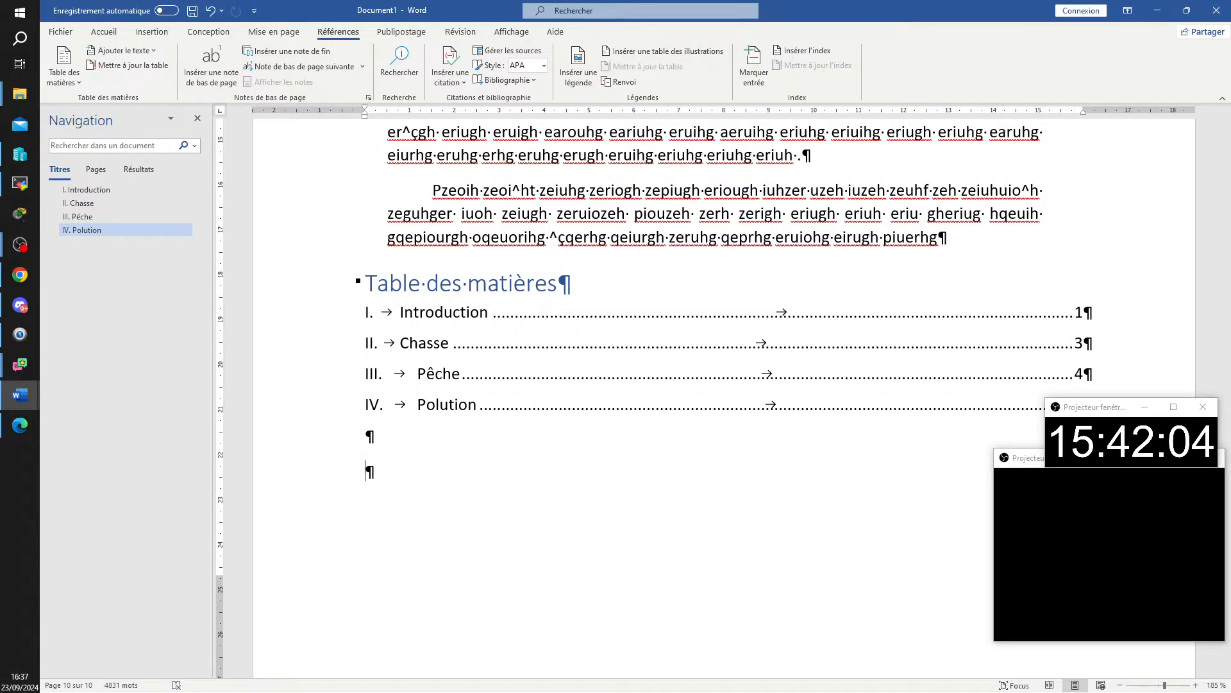
- Switch to the remote session with 68454.docx, restore the page break before the "rth" heading, and display the formatting marks
{"action": "key", "text": "alt+Tab"}
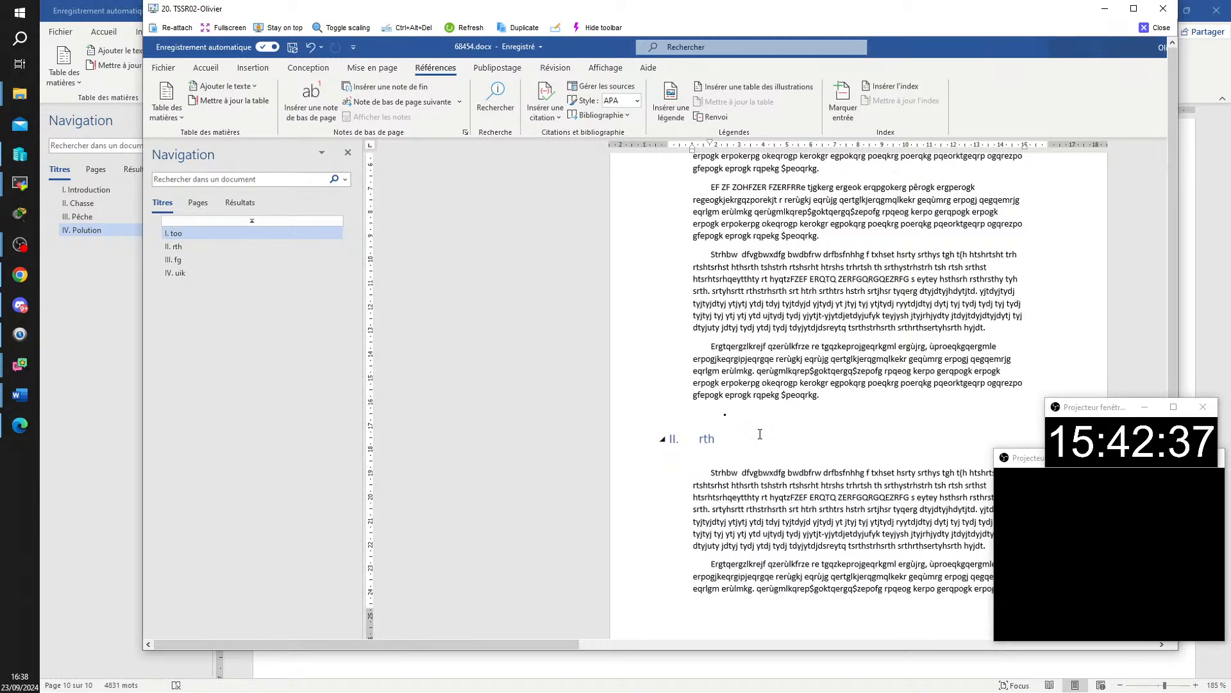
{"action": "key", "text": "ctrl+z"}
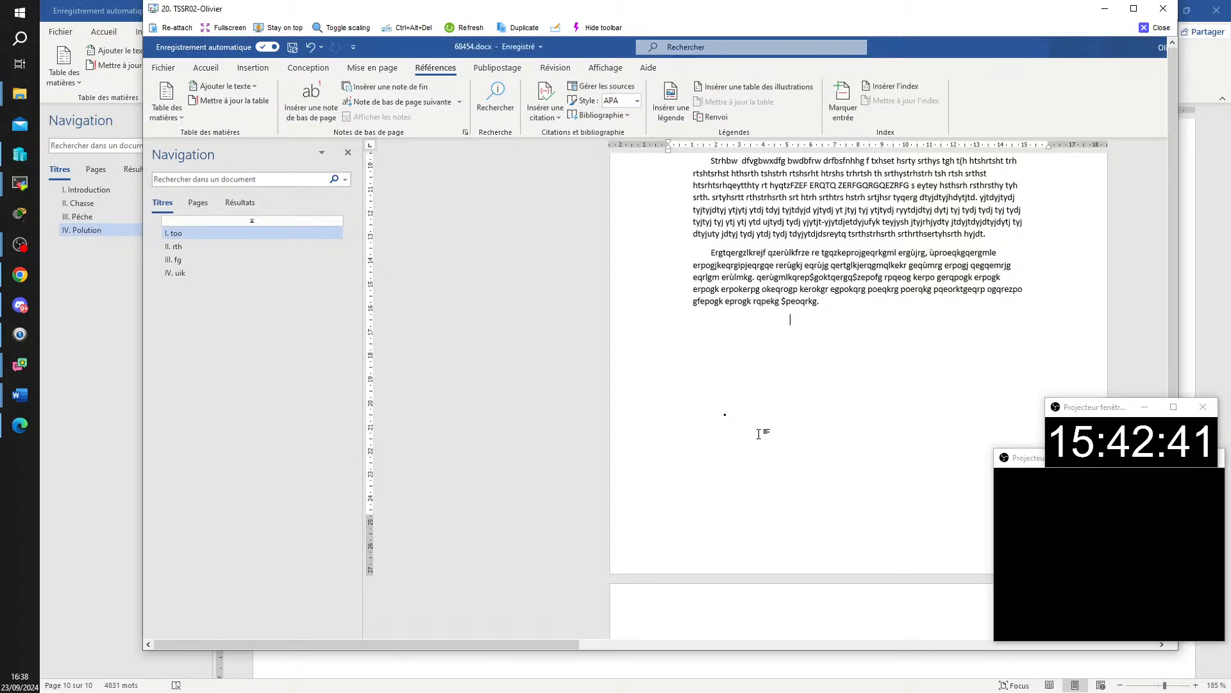
{"action": "scroll", "coordinate": [758, 434], "scroll_direction": "down", "scroll_amount": 1}
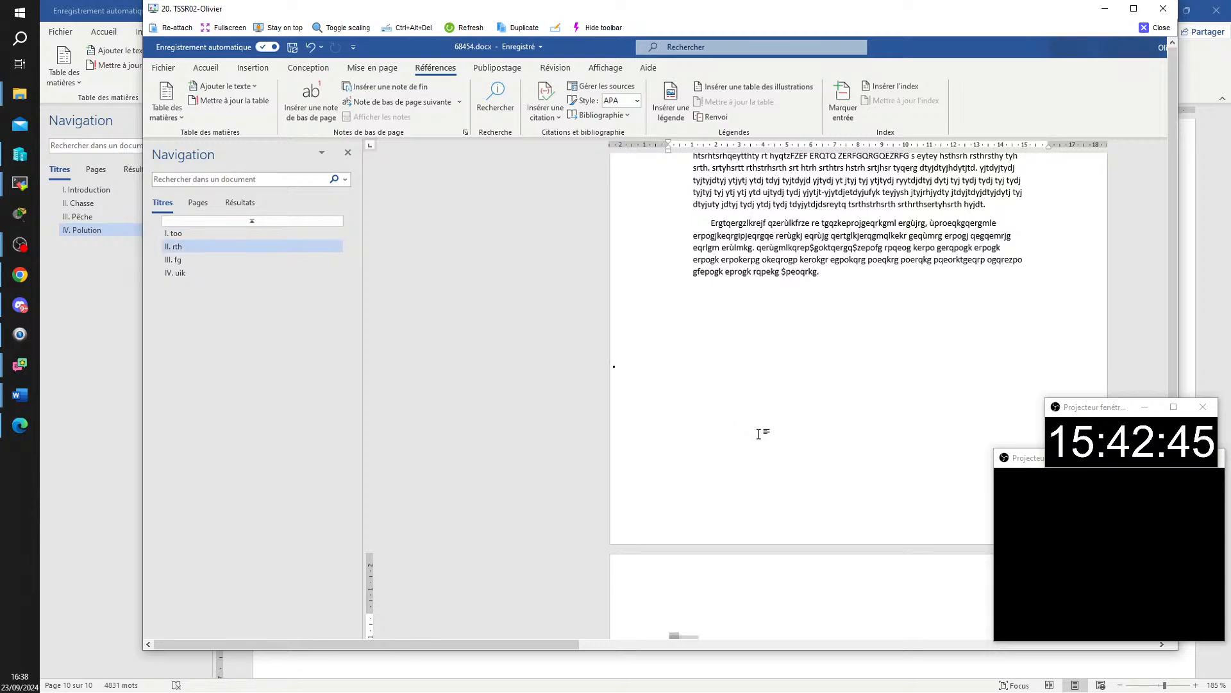
{"action": "left_click_drag", "start_coordinate": [1172, 147], "coordinate": [1154, 307]}
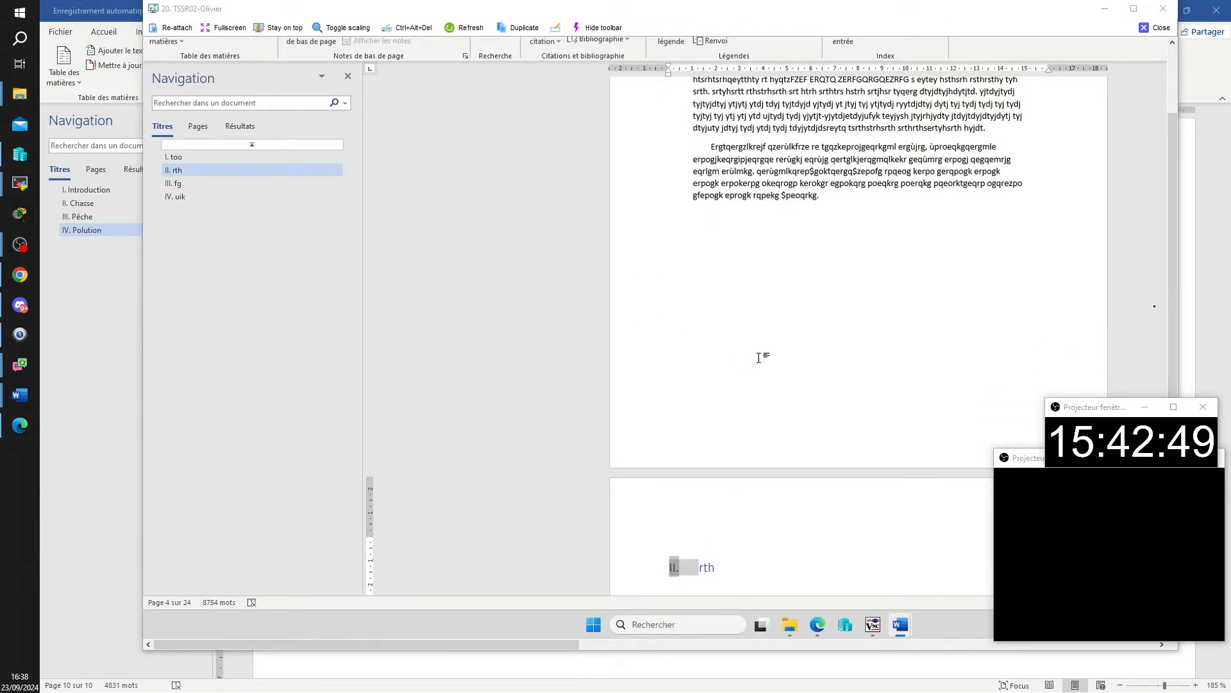
{"action": "left_click", "coordinate": [765, 535]}
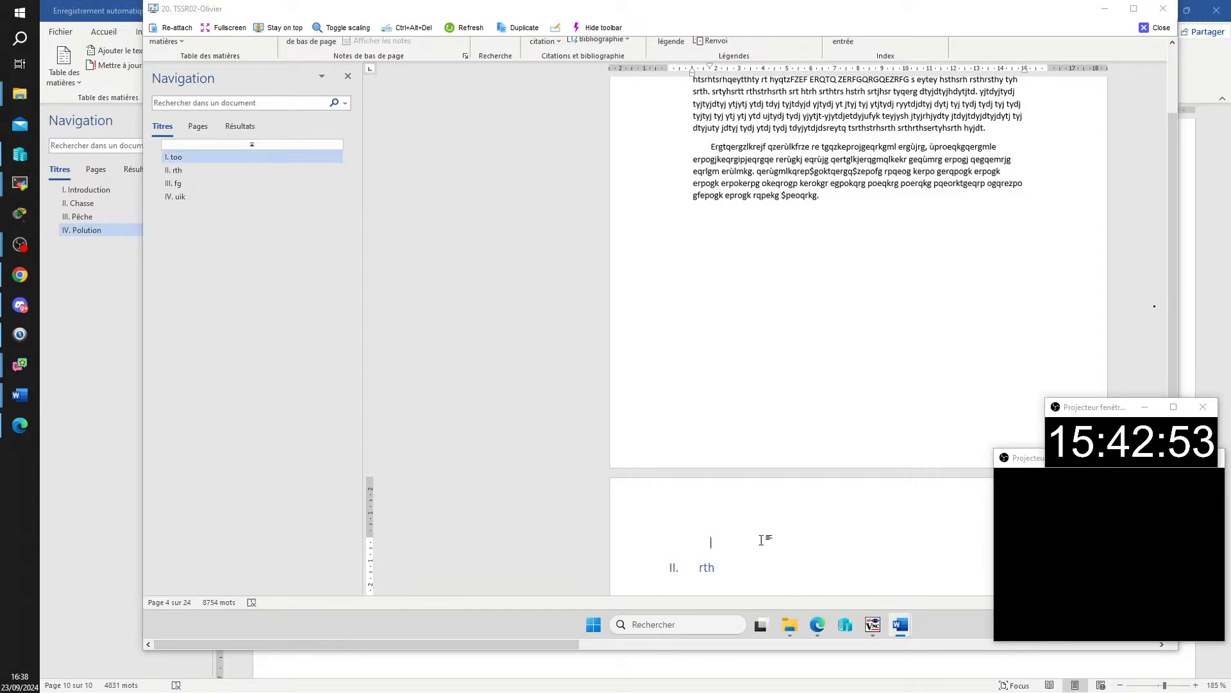
{"action": "key", "text": "ctrl+shift+8"}
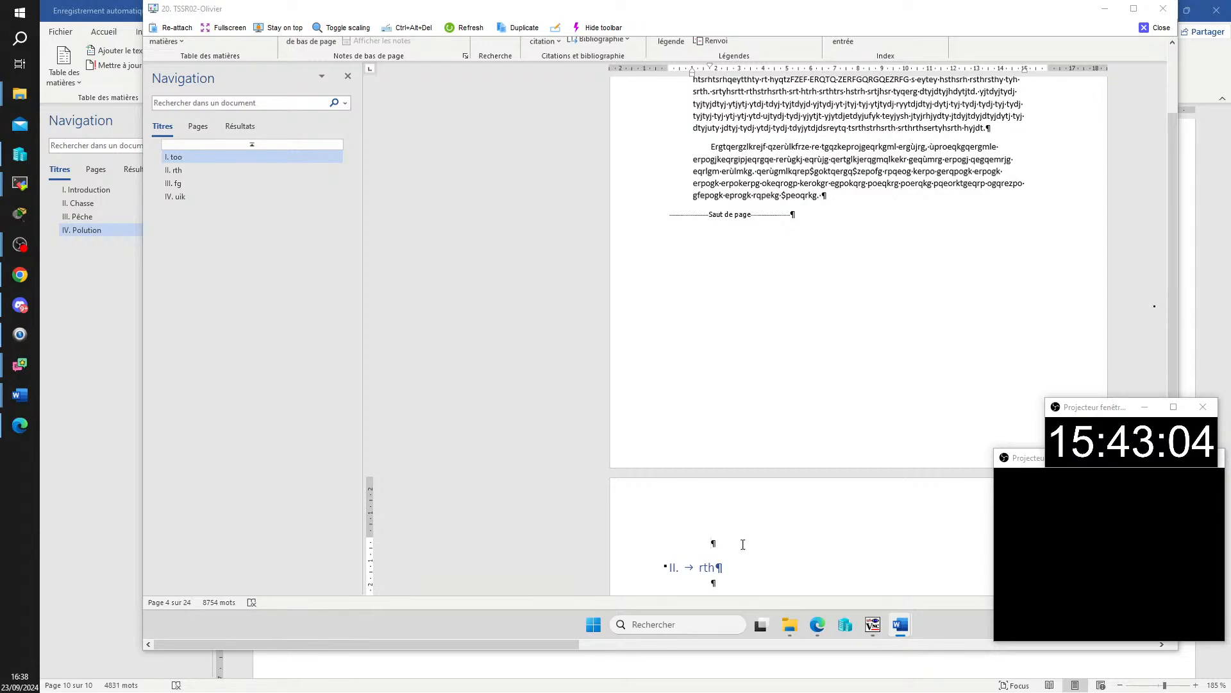
{"action": "key", "text": "Down"}
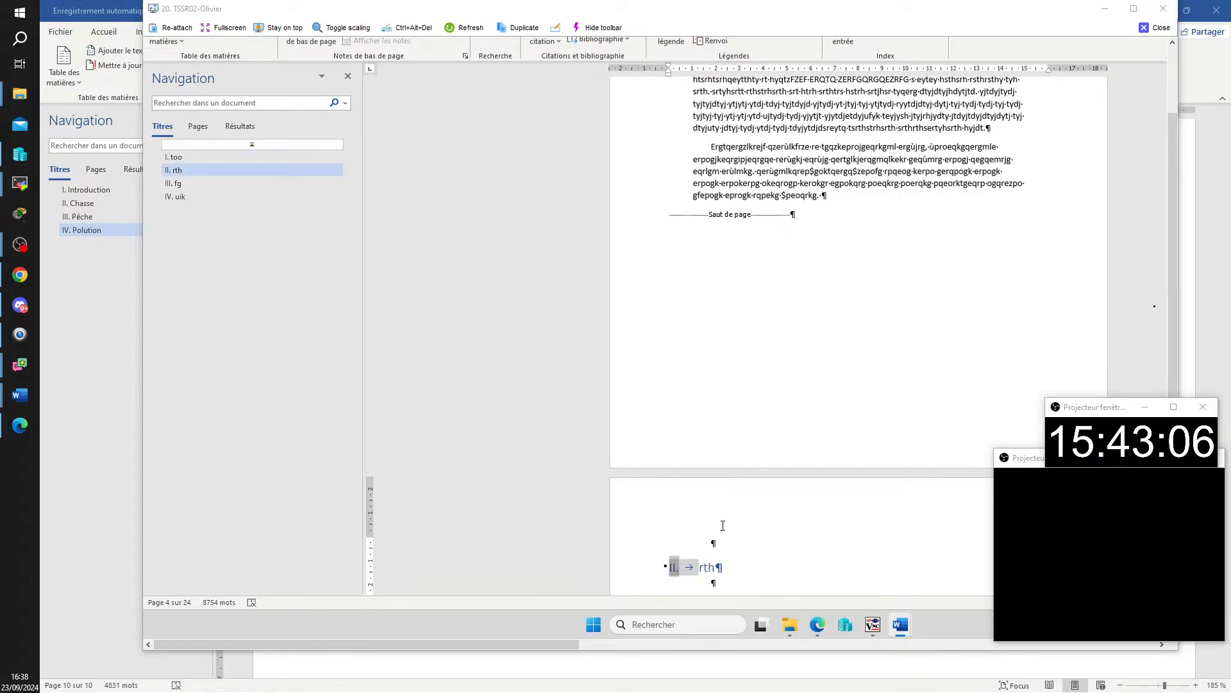
{"action": "key", "text": "BackSpace"}
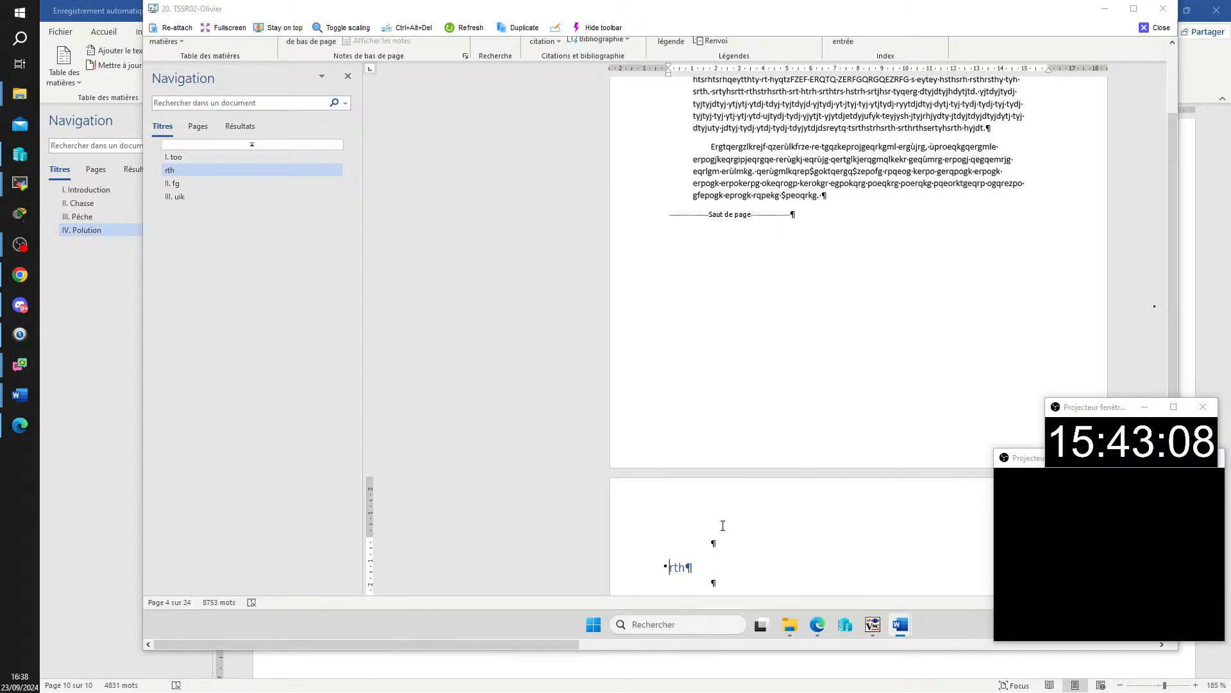
{"action": "key", "text": "ctrl+z"}
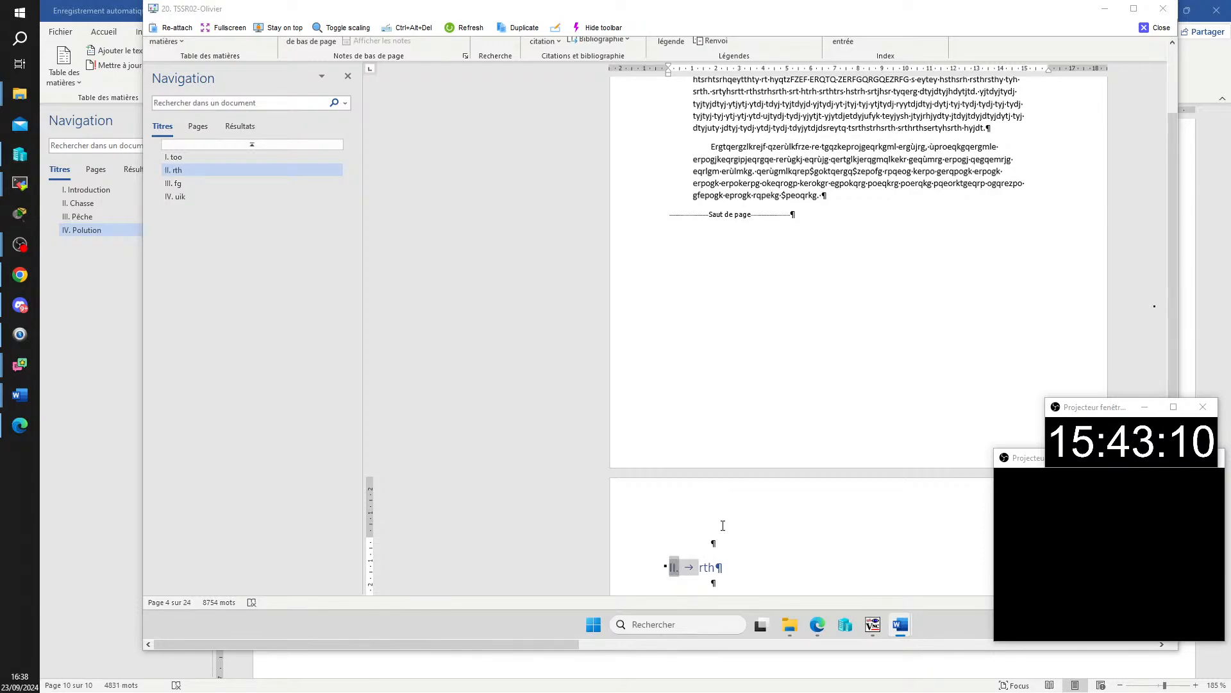
- Delete the empty paragraph above the "rth" heading, keeping the heading's automatic number
{"action": "key", "text": "Up"}
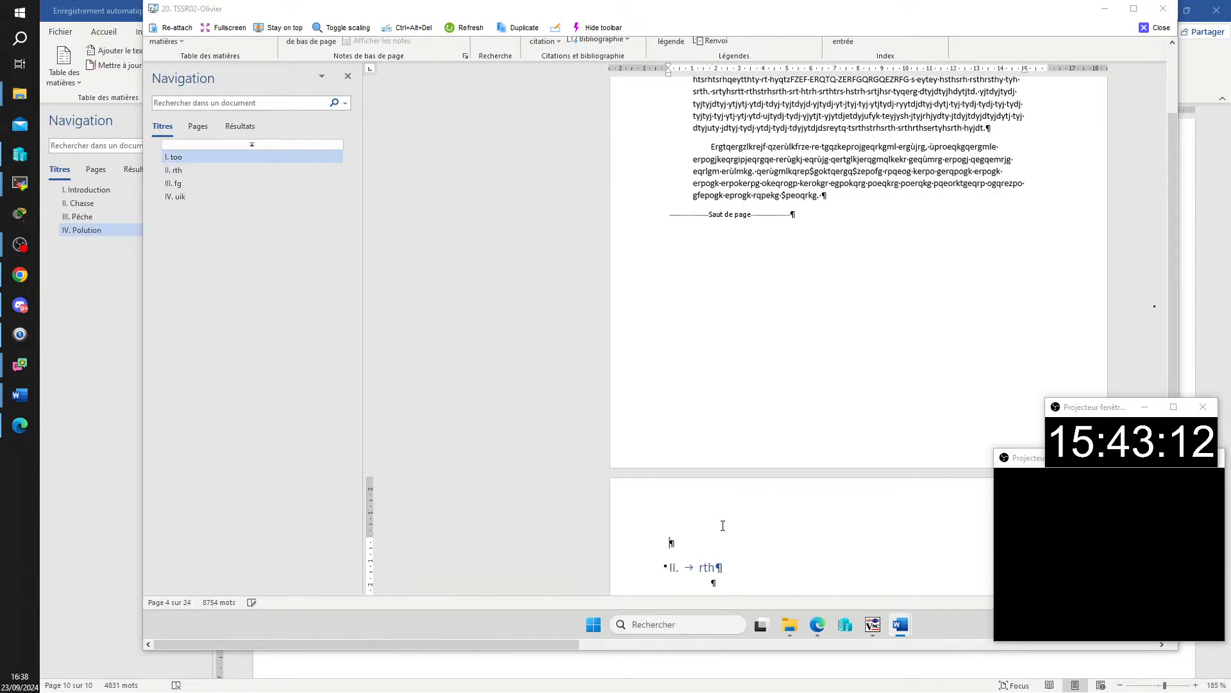
{"action": "key", "text": "BackSpace"}
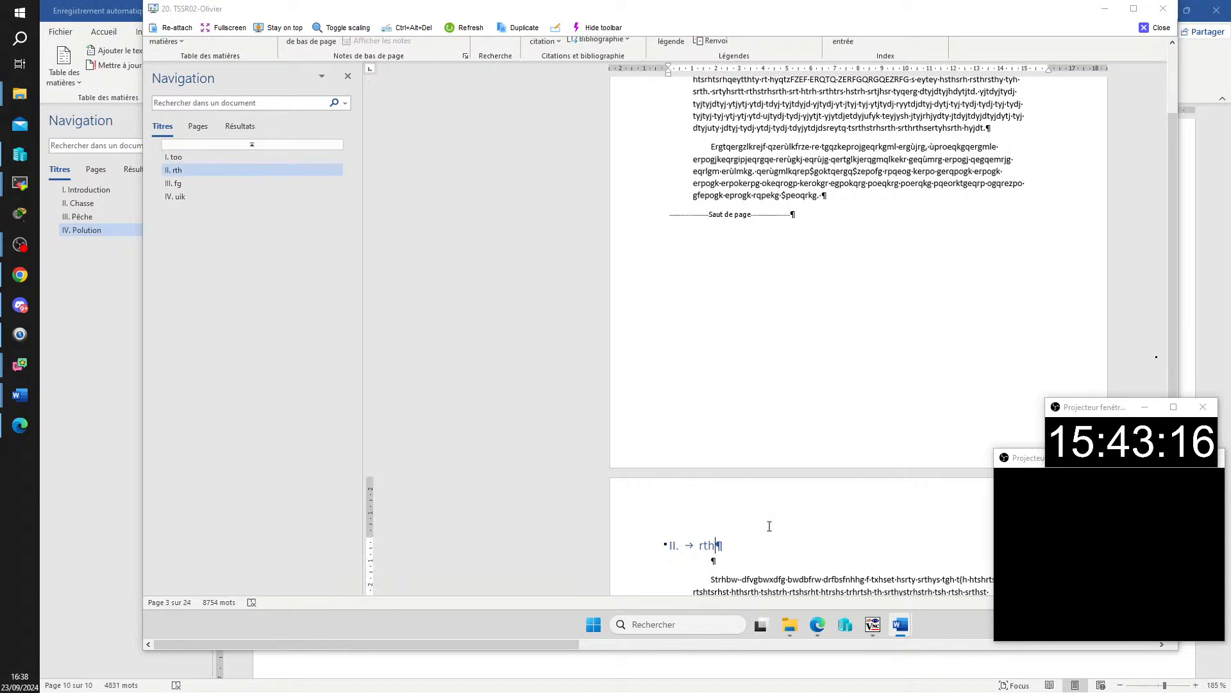
{"action": "scroll", "coordinate": [872, 413], "scroll_direction": "down", "scroll_amount": 6}
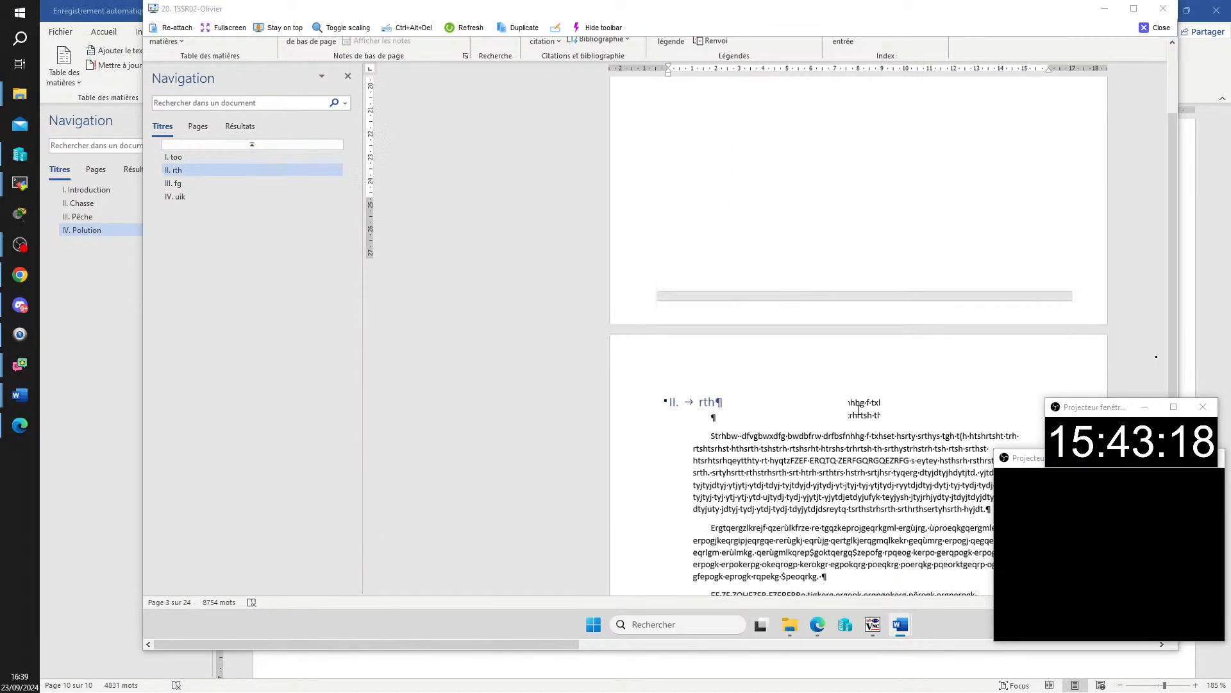
{"action": "scroll", "coordinate": [855, 412], "scroll_direction": "up", "scroll_amount": 6}
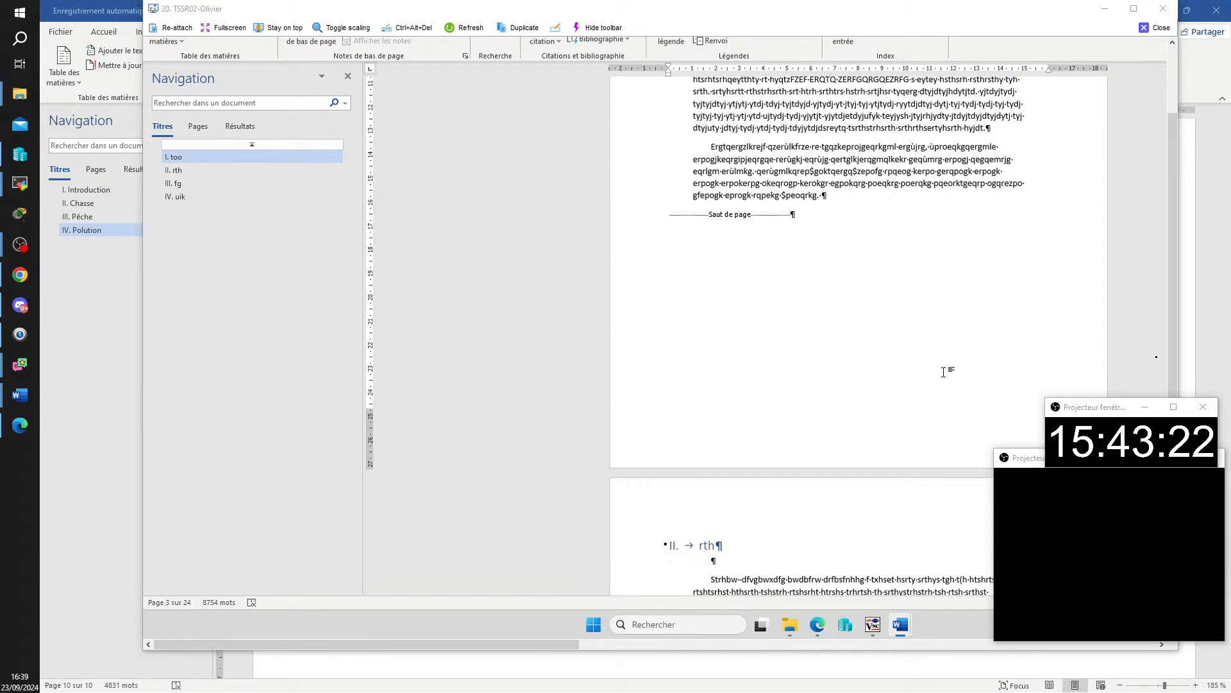
- Append the filler text "uylkflkuygflglglghj" to the paragraph before the page break above the "rth" heading, followed by five empty paragraphs
{"action": "left_click", "coordinate": [869, 201]}
{"action": "type", "text": "uylkflkuygflglglgh"}
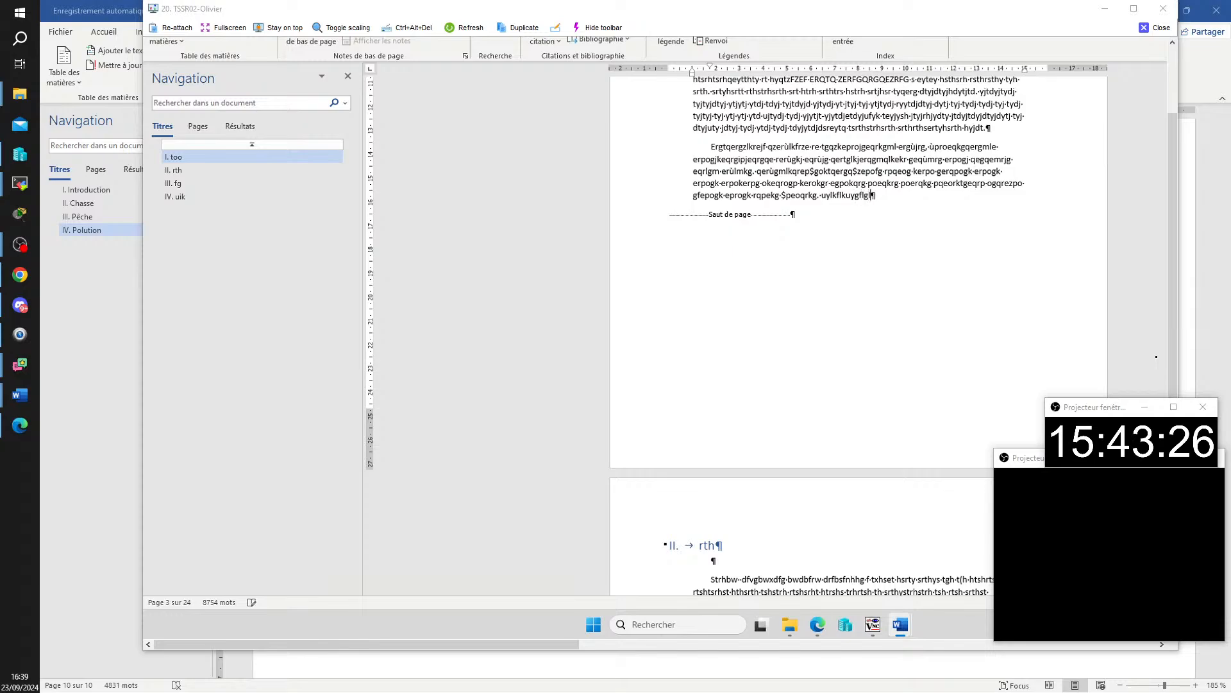
{"action": "key", "text": "Return"}
{"action": "key", "text": "Return"}
{"action": "key", "text": "Return"}
{"action": "key", "text": "Return"}
{"action": "key", "text": "Return"}
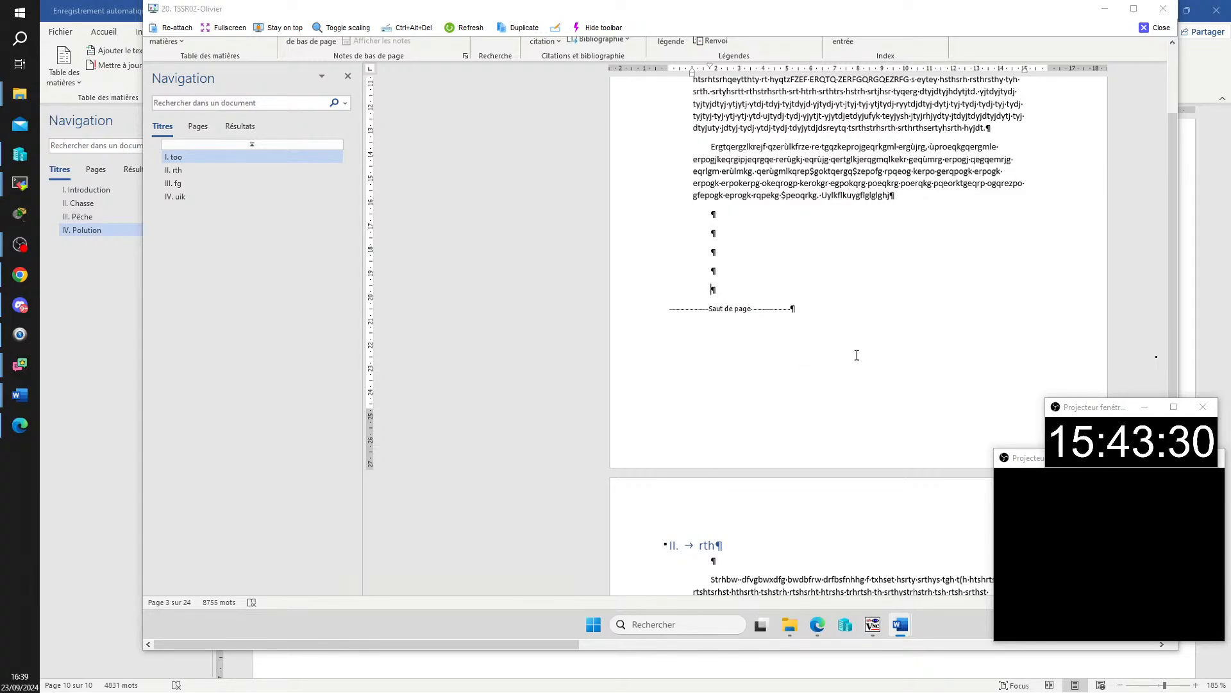
- Examine the page transitions before the "rth" and "fg" headings in the student's document, and close the remote session
{"action": "scroll", "coordinate": [840, 321], "scroll_direction": "down", "scroll_amount": 5}
{"action": "scroll", "coordinate": [833, 321], "scroll_direction": "up", "scroll_amount": 5}
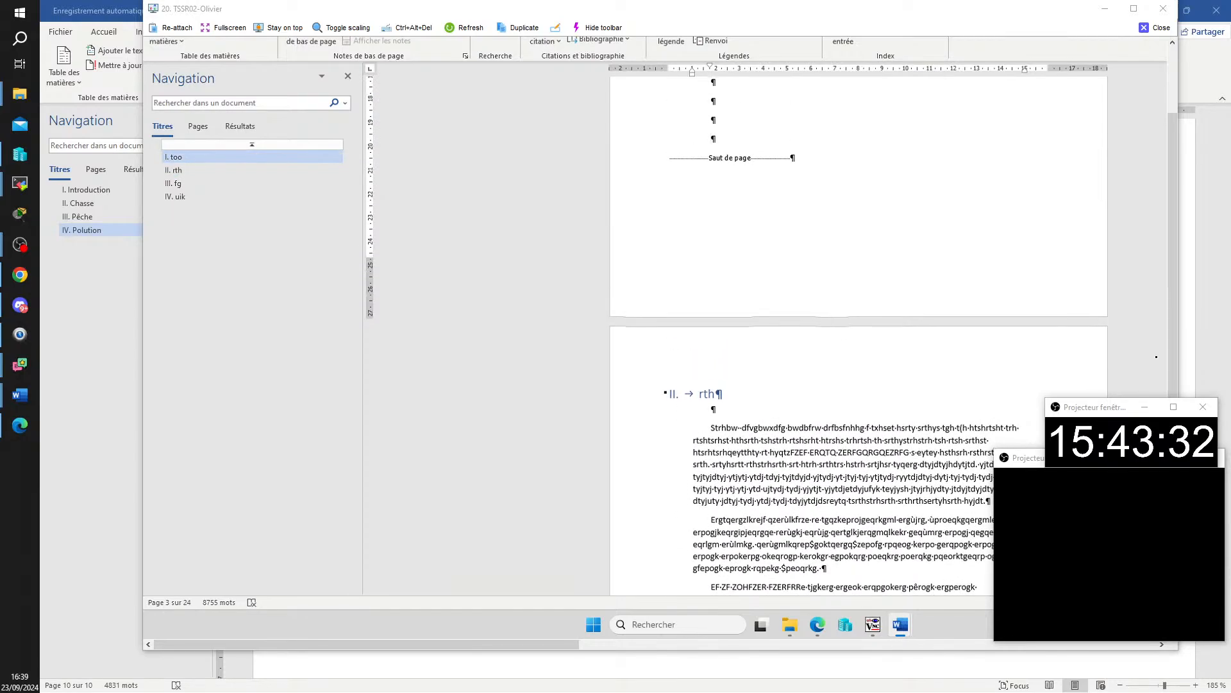
{"action": "scroll", "coordinate": [831, 321], "scroll_direction": "down", "scroll_amount": 2}
{"action": "scroll", "coordinate": [827, 324], "scroll_direction": "up", "scroll_amount": 2}
{"action": "scroll", "coordinate": [826, 340], "scroll_direction": "down", "scroll_amount": 3}
{"action": "scroll", "coordinate": [826, 352], "scroll_direction": "down", "scroll_amount": 10}
{"action": "scroll", "coordinate": [826, 385], "scroll_direction": "up", "scroll_amount": 4}
{"action": "scroll", "coordinate": [827, 424], "scroll_direction": "up", "scroll_amount": 3}
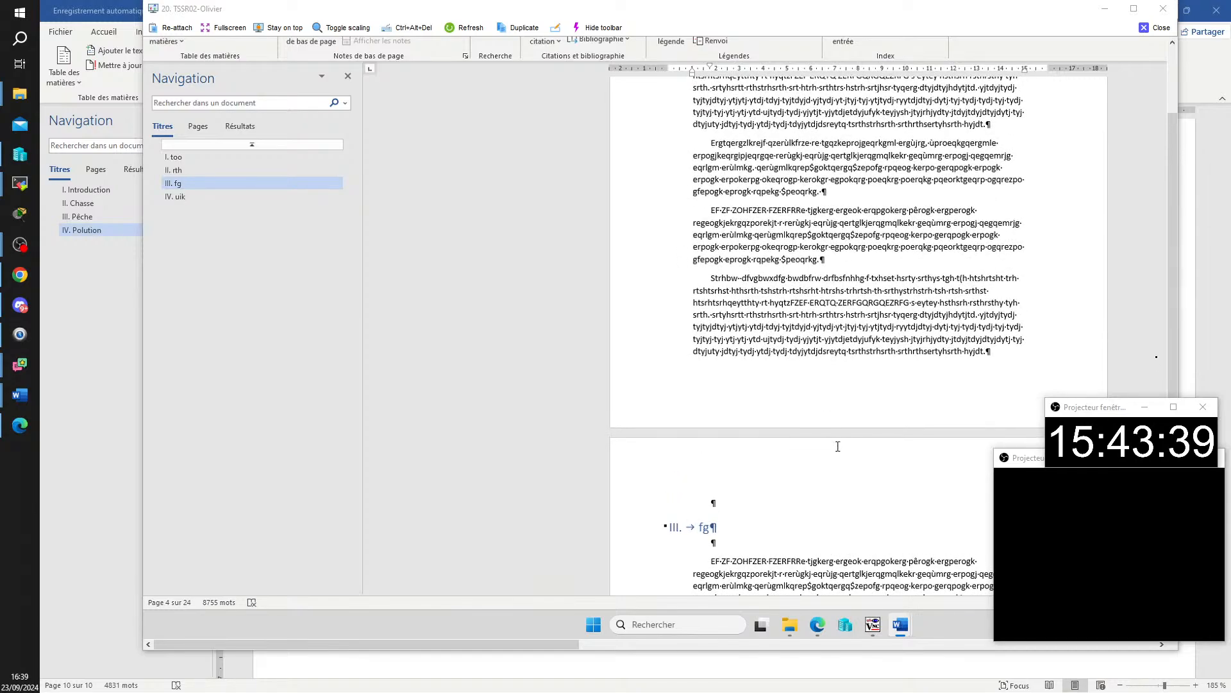
{"action": "scroll", "coordinate": [833, 440], "scroll_direction": "up", "scroll_amount": 1}
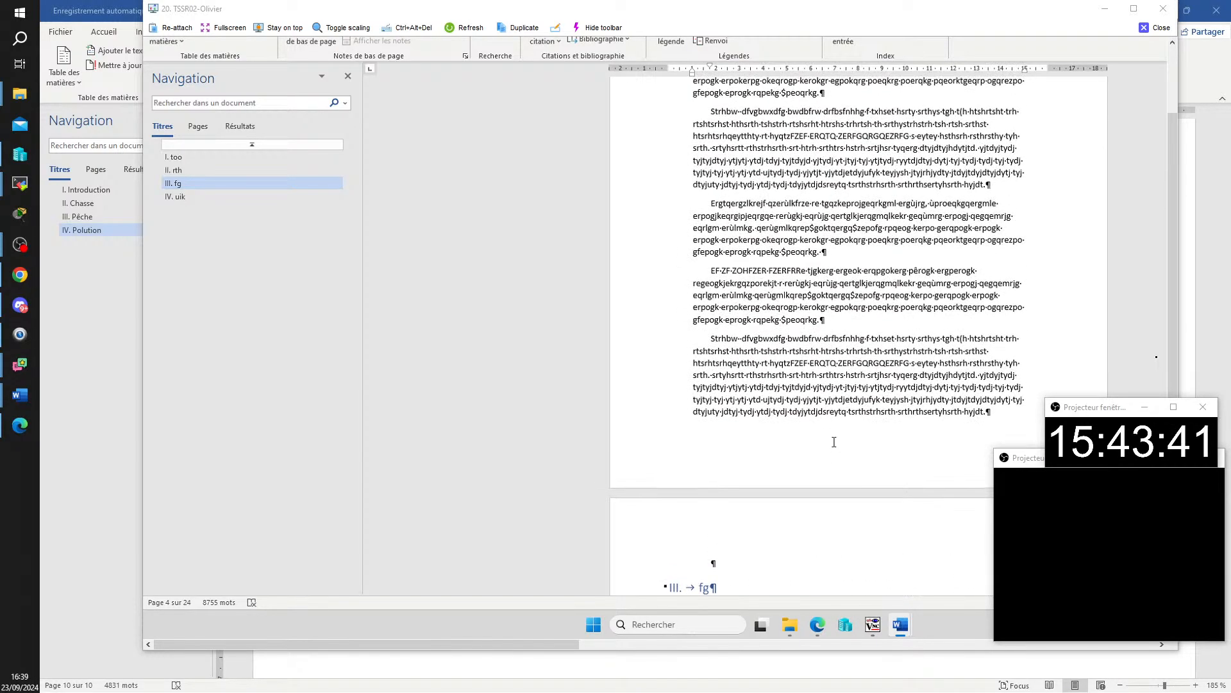
{"action": "scroll", "coordinate": [834, 440], "scroll_direction": "down", "scroll_amount": 3}
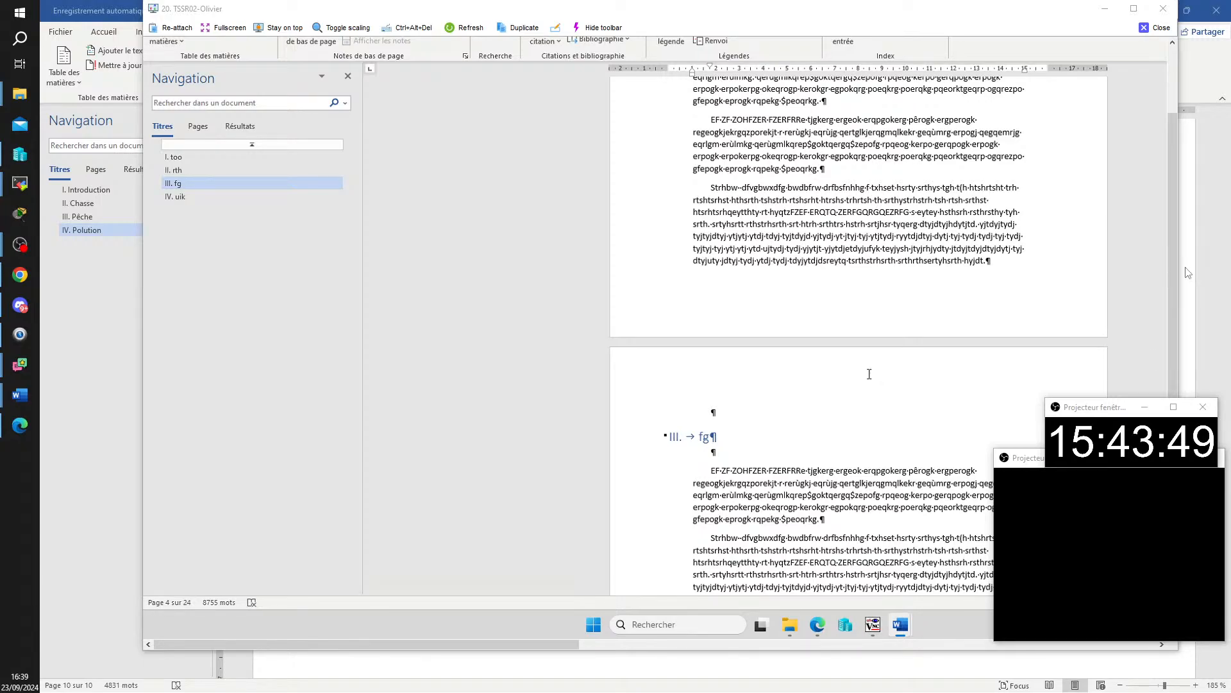
{"action": "scroll", "coordinate": [471, 115], "scroll_direction": "up", "scroll_amount": 2}
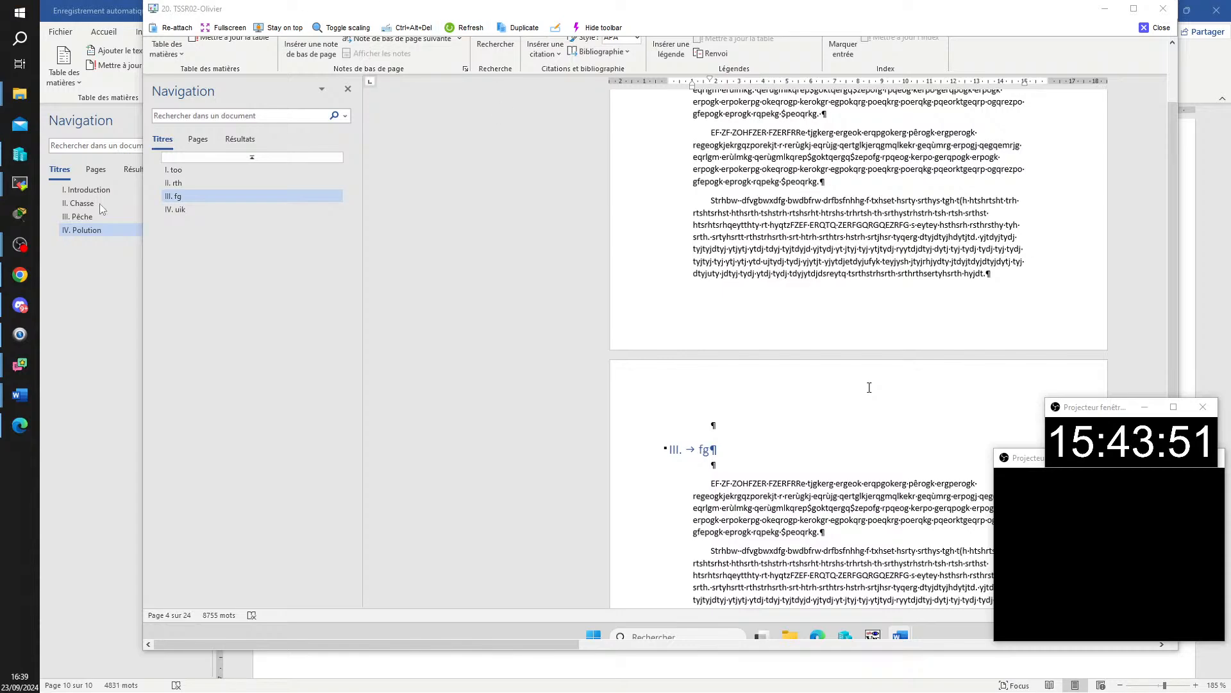
{"action": "left_click", "coordinate": [1155, 29]}
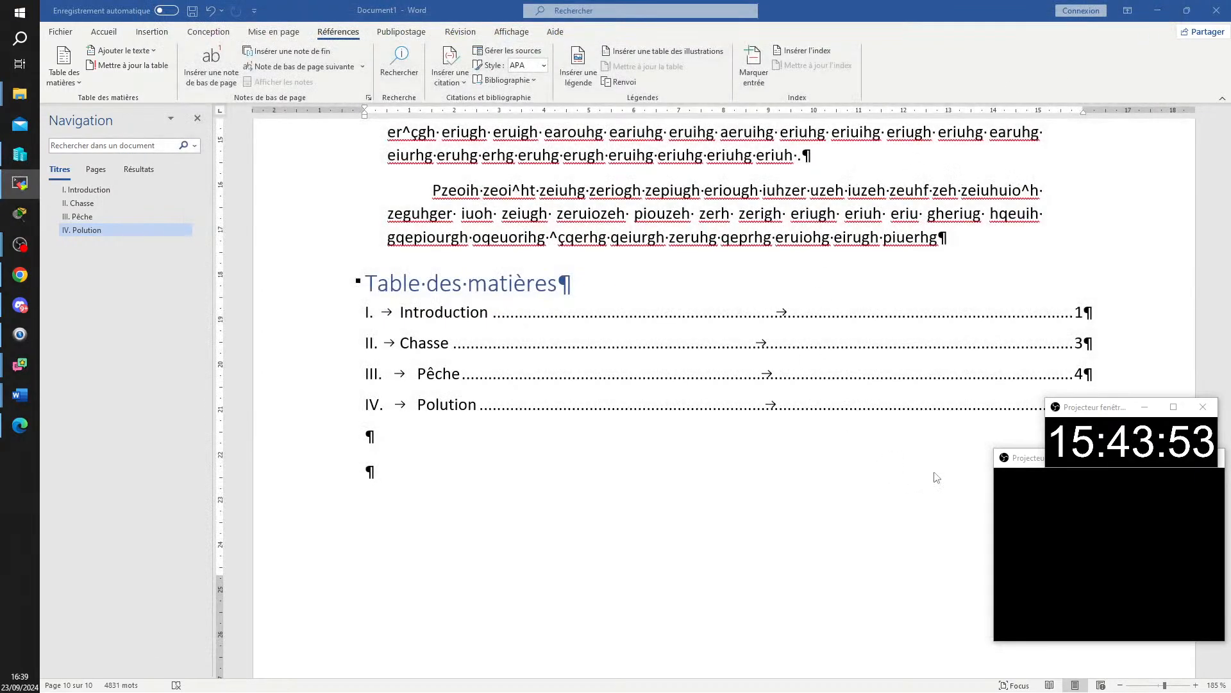